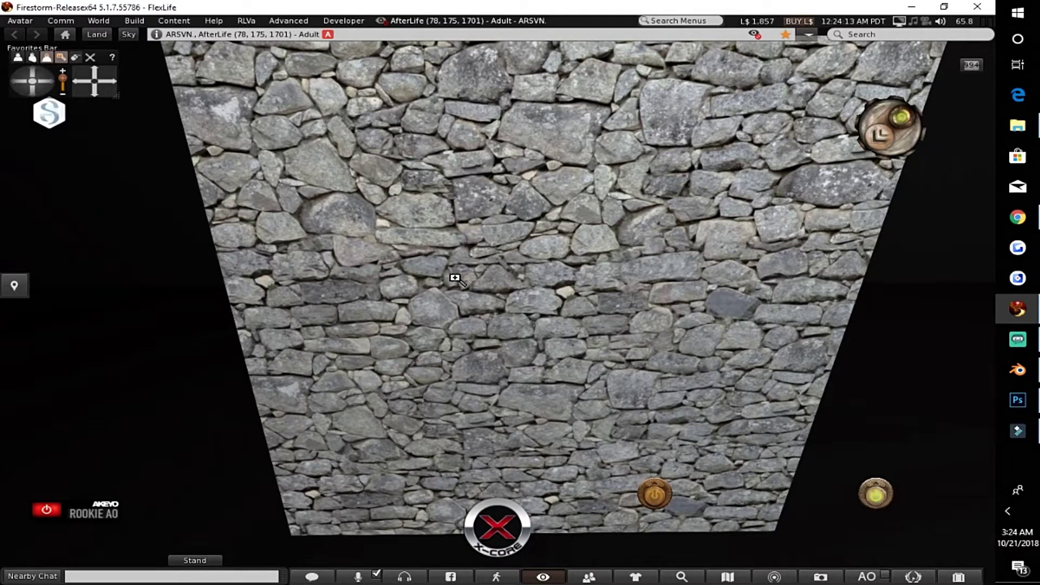
Examine the stone-textured wall panel up close and from several angles.
left_click_drag(455, 278, 503, 331, "alt")
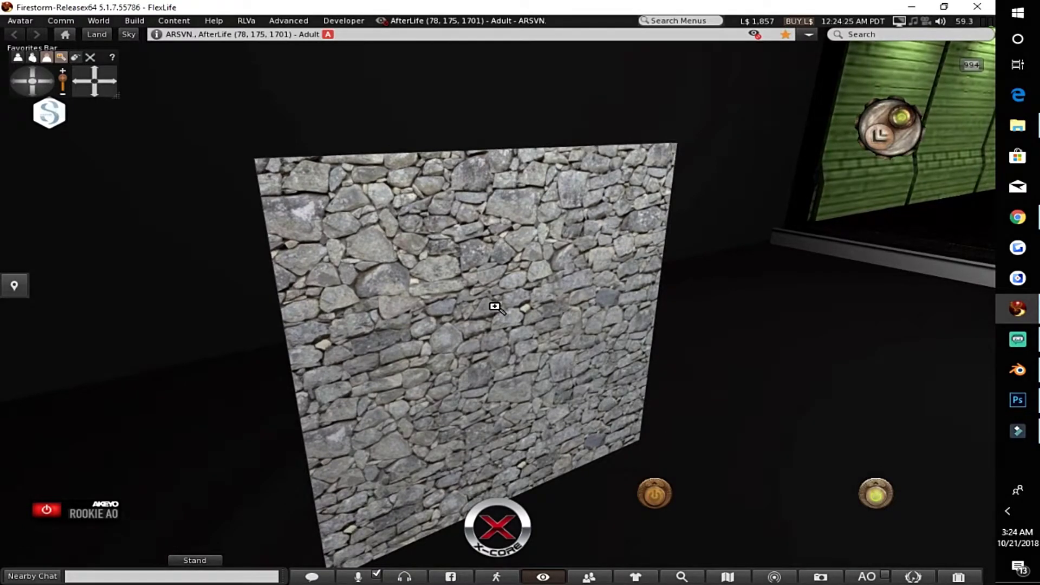
left_click_drag(492, 325, 438, 246, "alt")
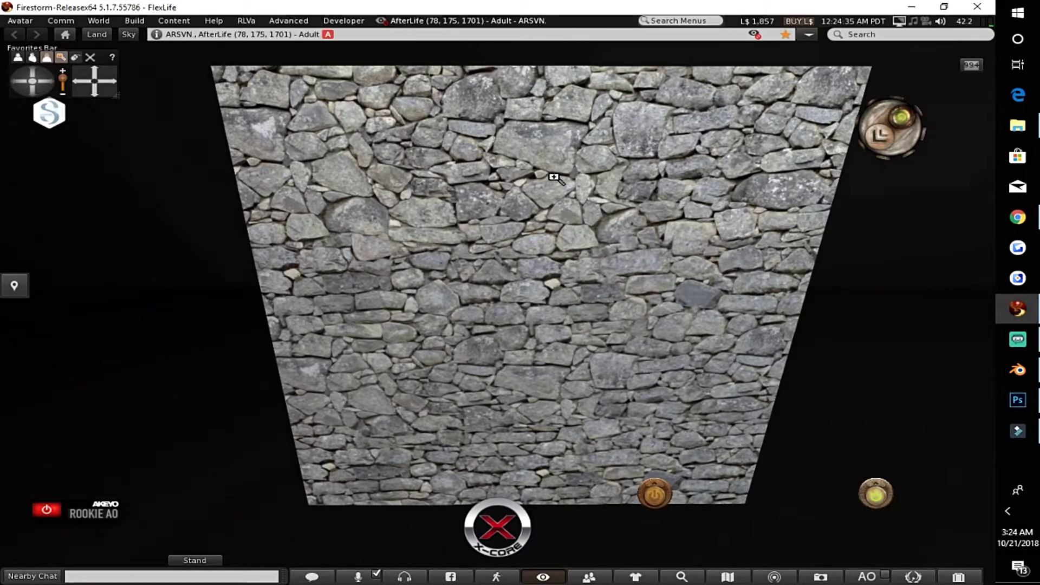
left_click_drag(574, 374, 510, 410, "alt")
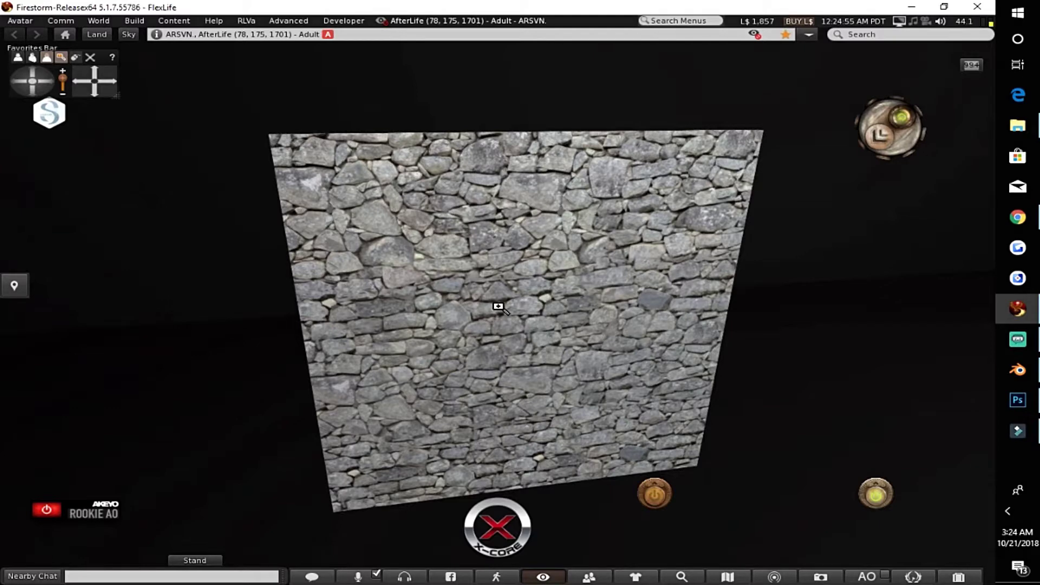
left_click_drag(490, 309, 457, 296, "alt")
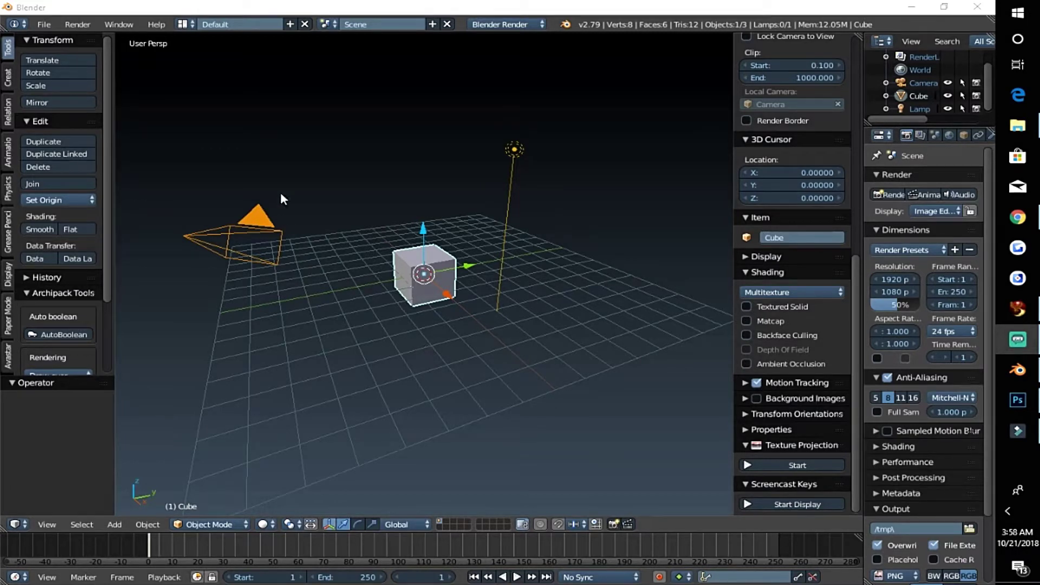
left_click(373, 230)
key("a")
key("a")
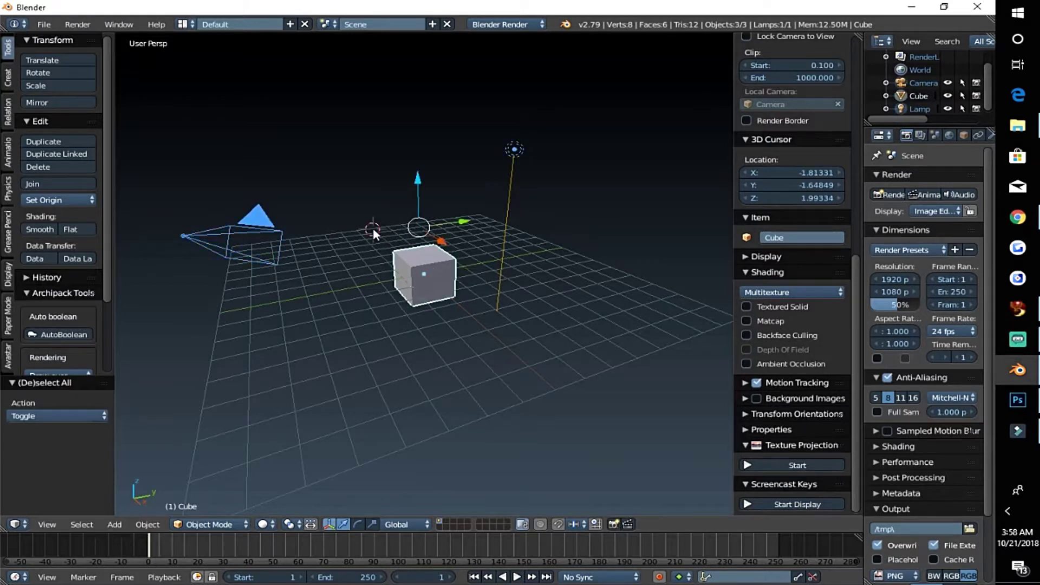
key("x")
left_click(372, 228)
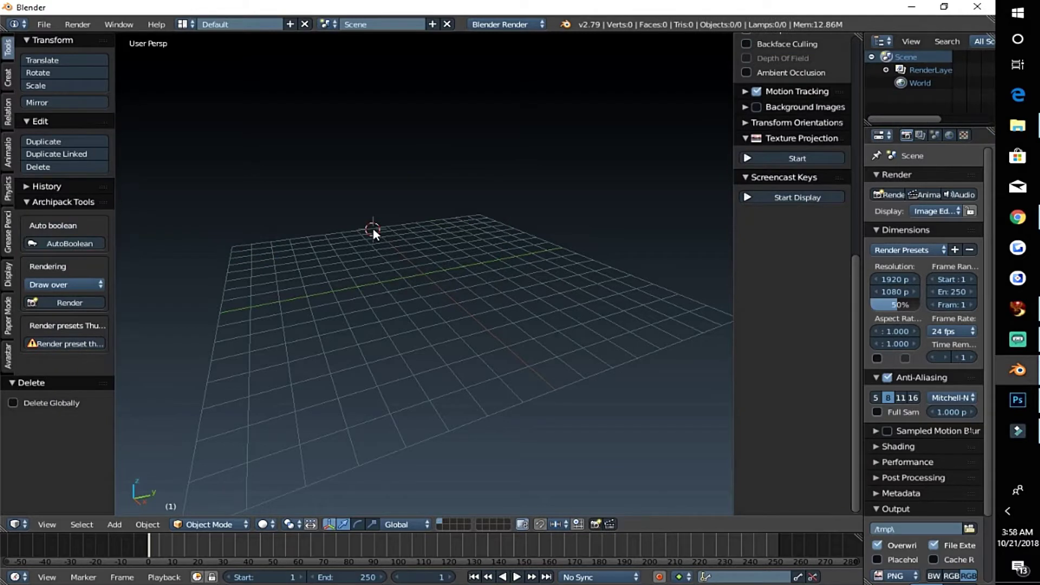
left_click(785, 199)
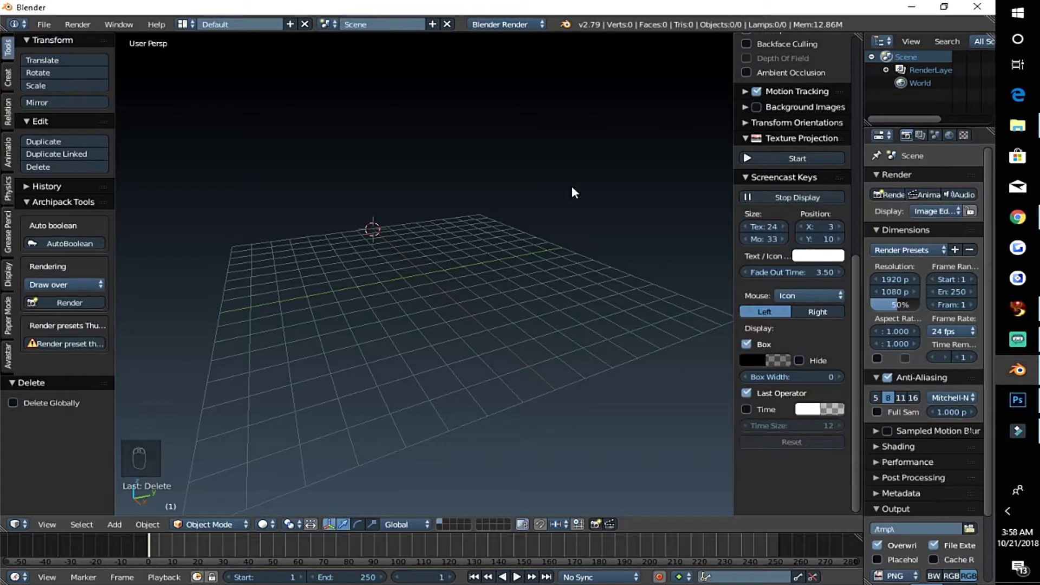
Start a fresh Blender scene by reloading the start-up file.
left_click(44, 24)
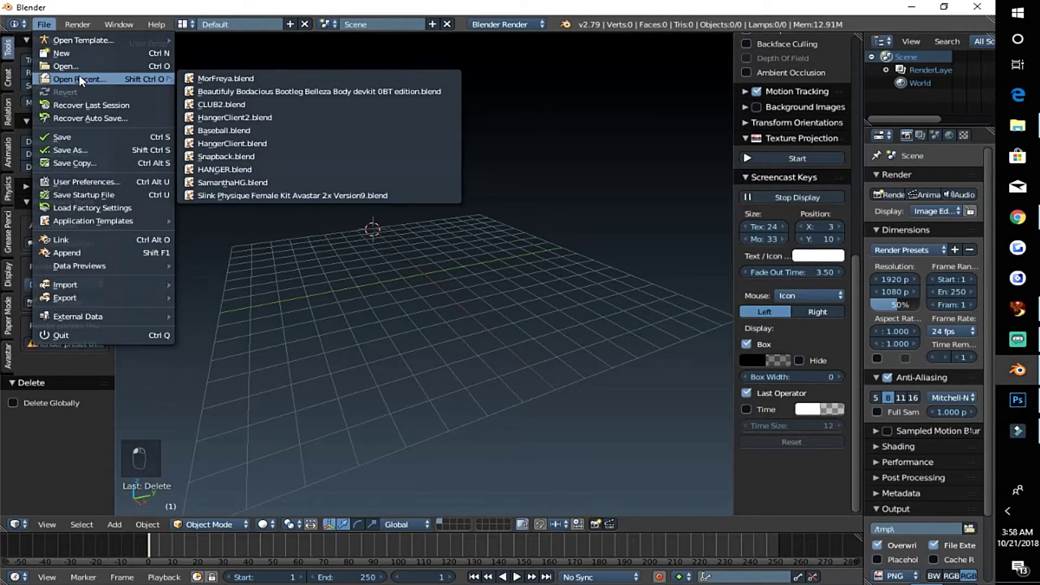
left_click(84, 54)
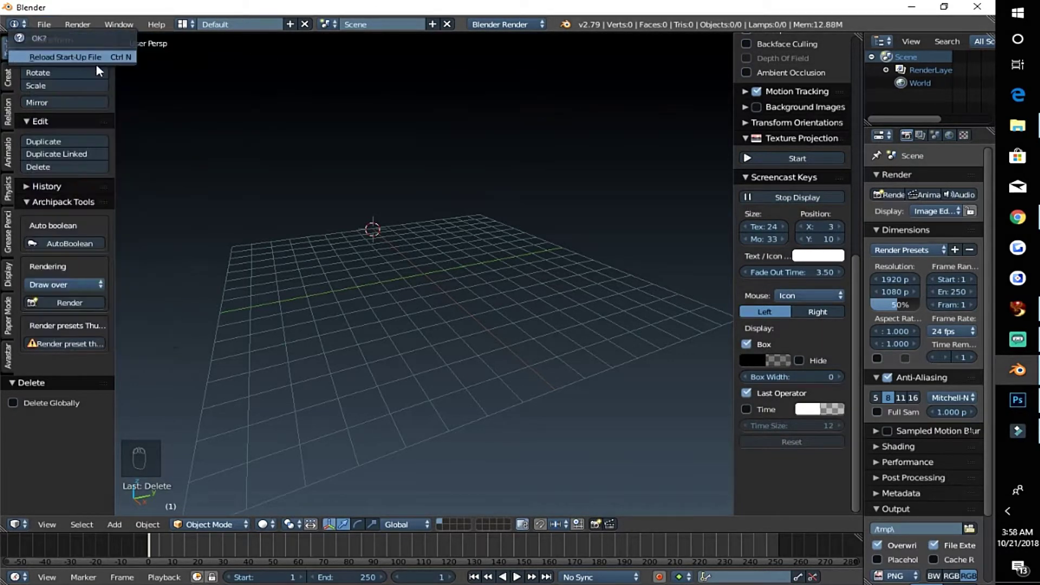
left_click(97, 57)
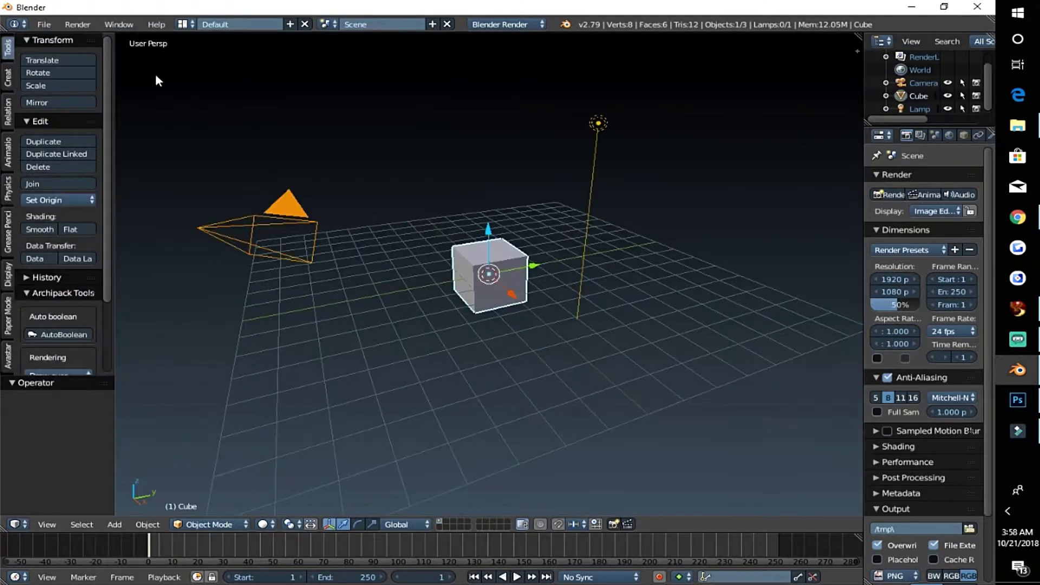
Show the 3D view's properties region and start the Screencast Keys display.
left_click(856, 51)
scroll(796, 325, "down", 15)
scroll(794, 327, "down", 1)
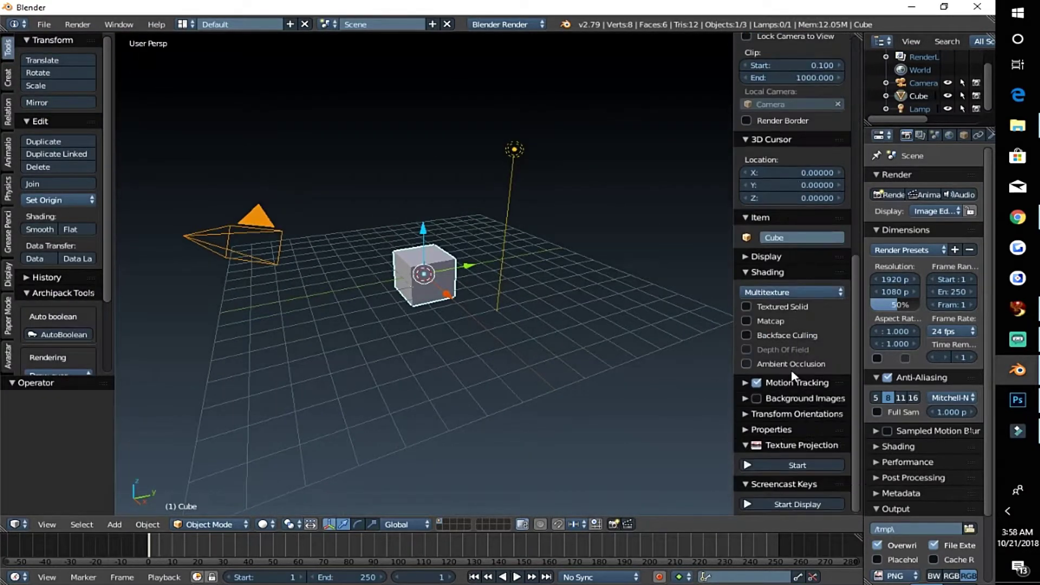
left_click(782, 504)
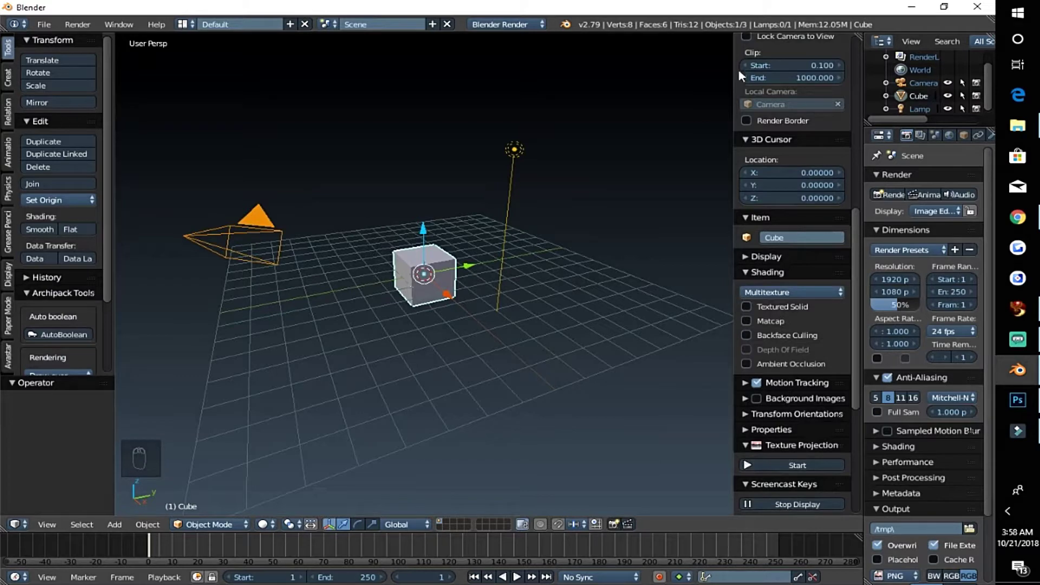
scroll(807, 174, "up", 15)
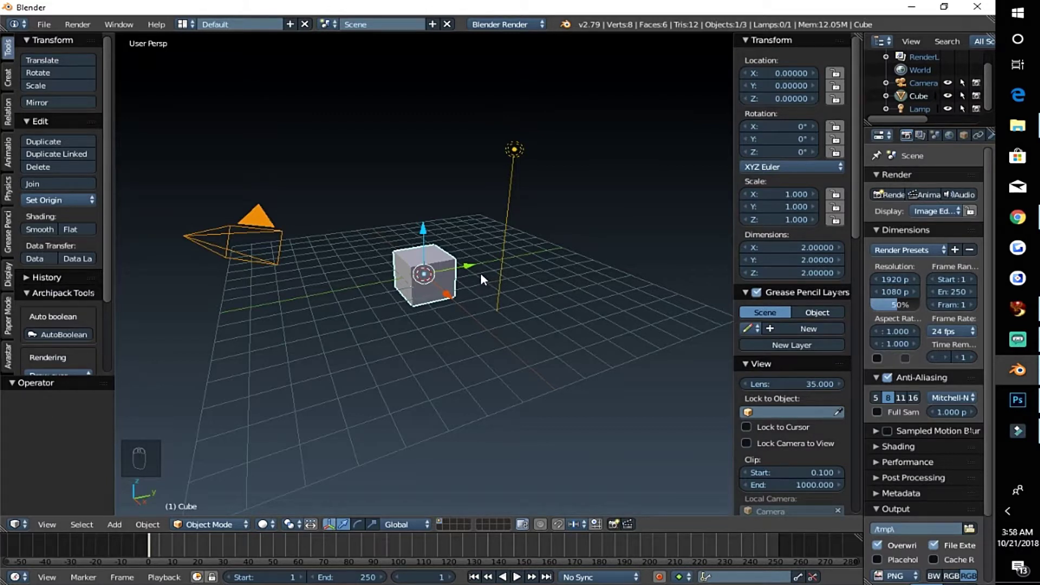
Delete the default cube, camera and lamp from the scene.
key("a")
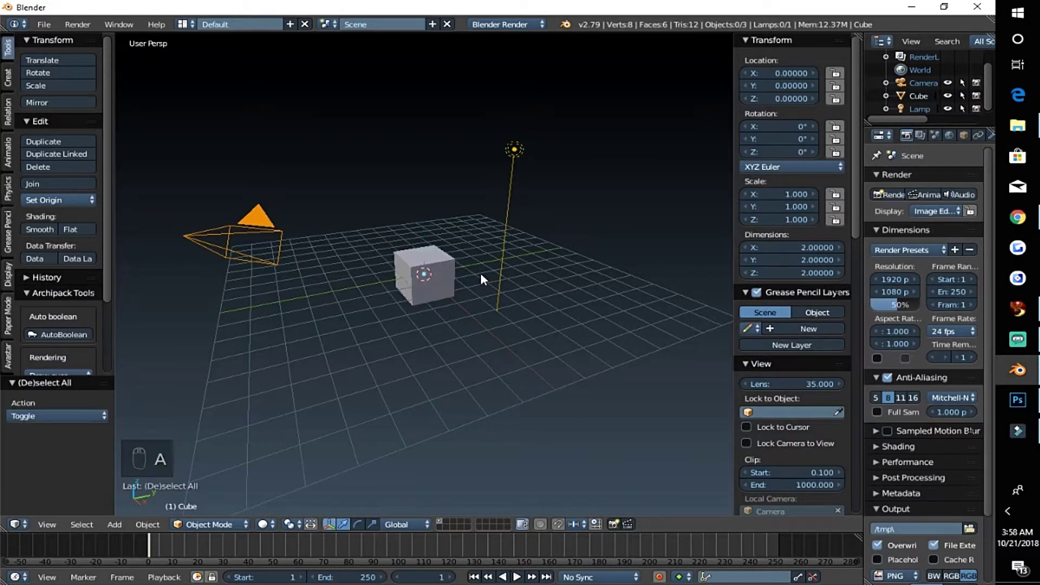
key("a")
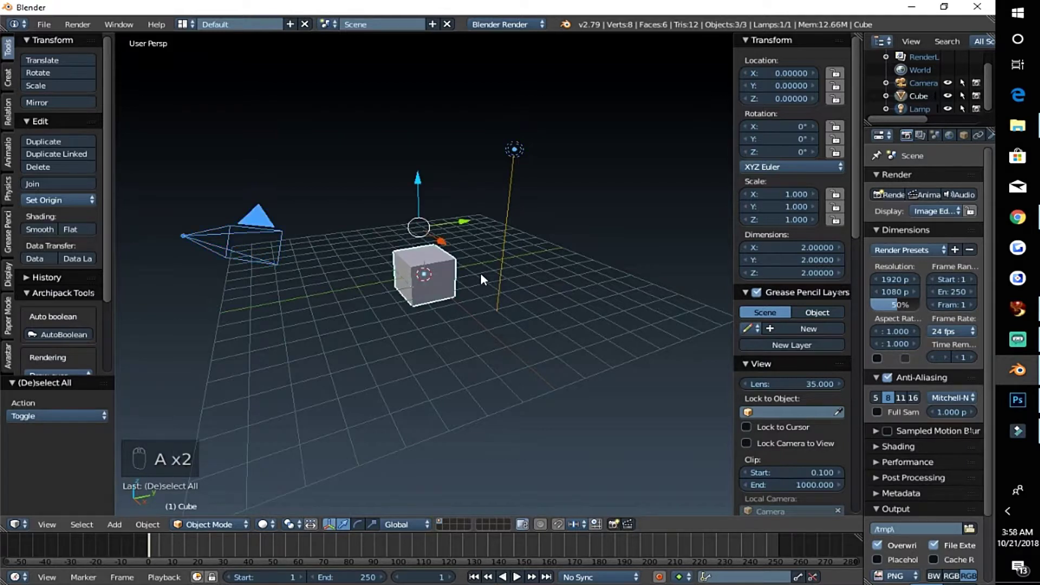
key("x")
left_click(434, 294)
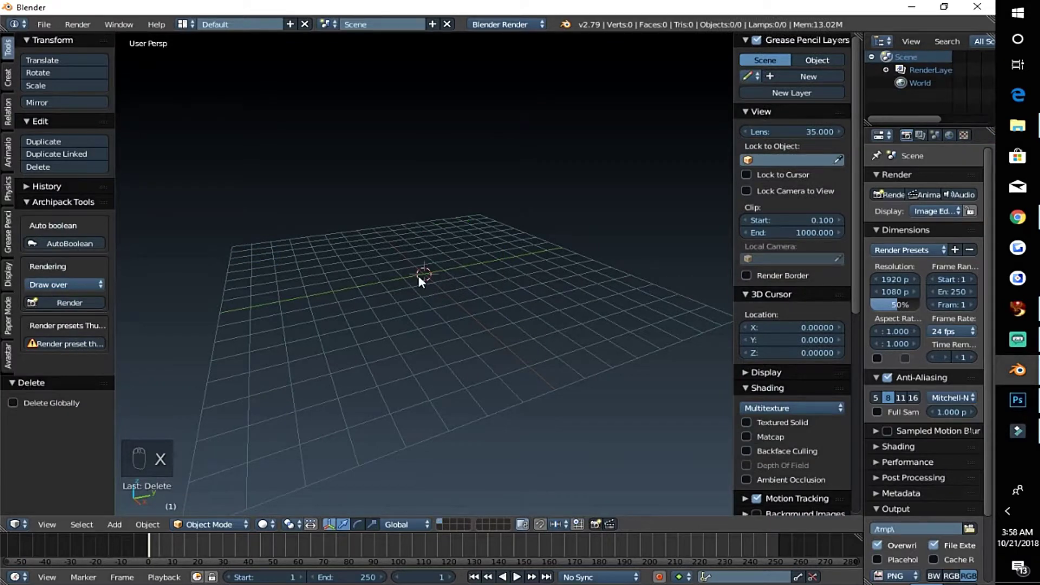
Add a mesh plane at the centre of the empty scene.
key("shift+a")
mouse_move(418, 276)
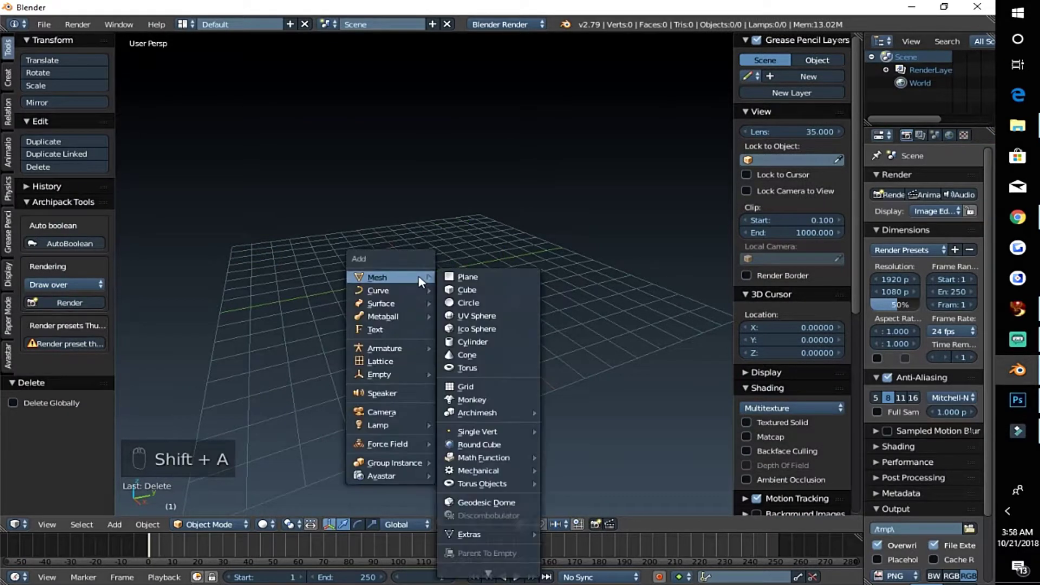
left_click(495, 278)
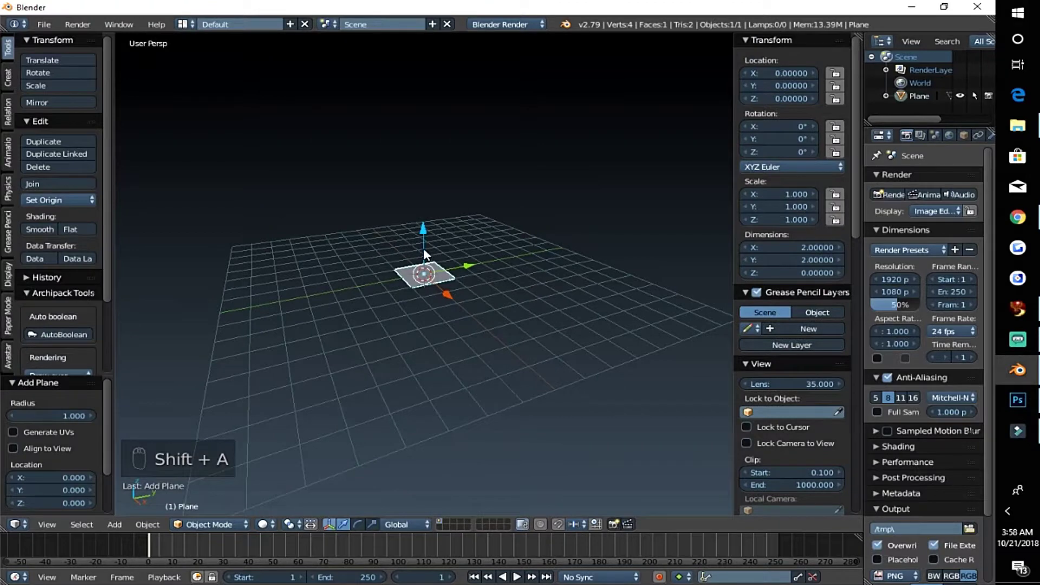
Enter Edit Mode on the plane and unwrap its UVs with the standard Unwrap method.
key("Tab")
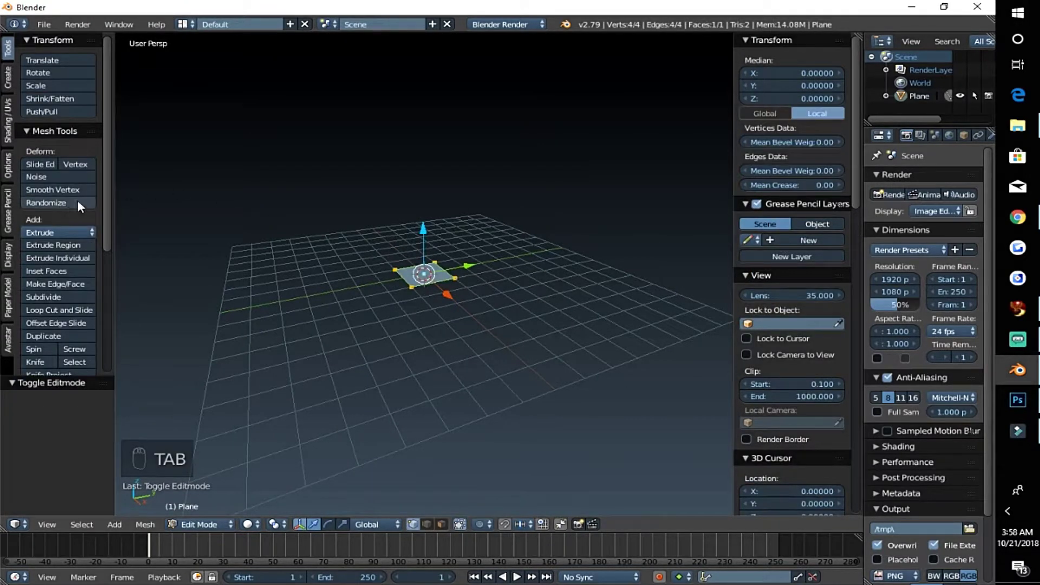
left_click(10, 114)
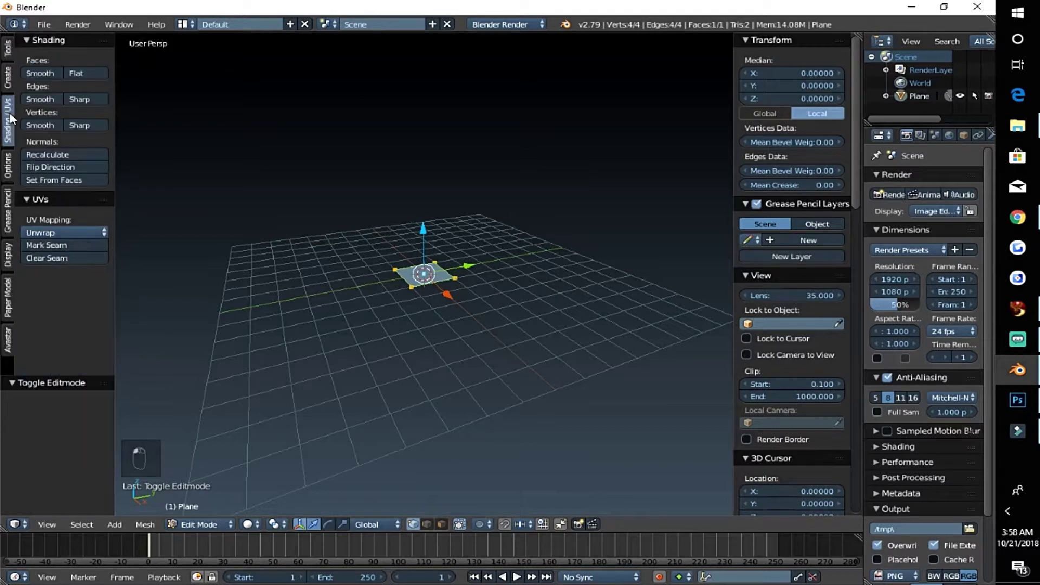
left_click(61, 232)
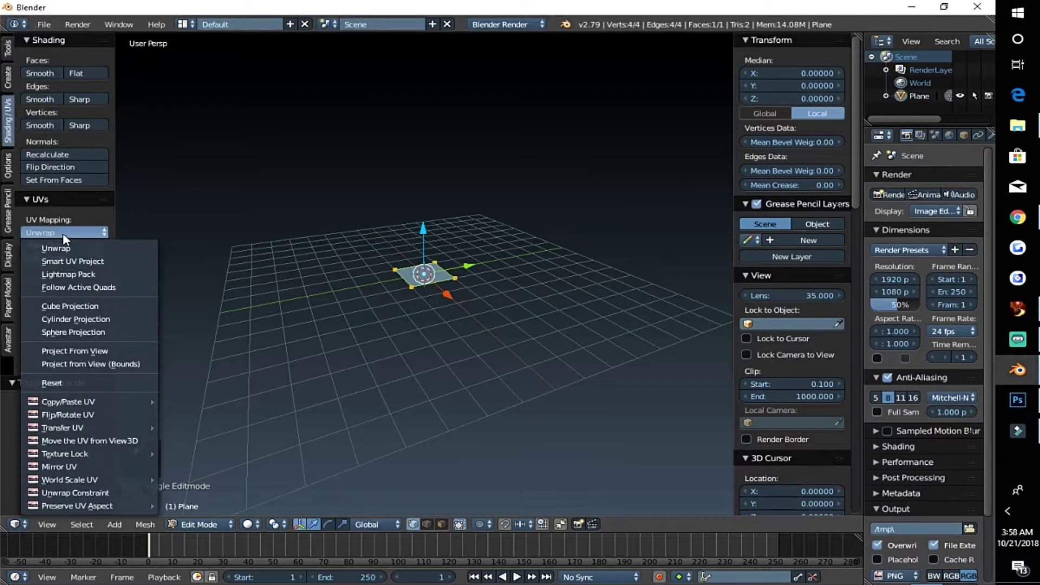
left_click(65, 248)
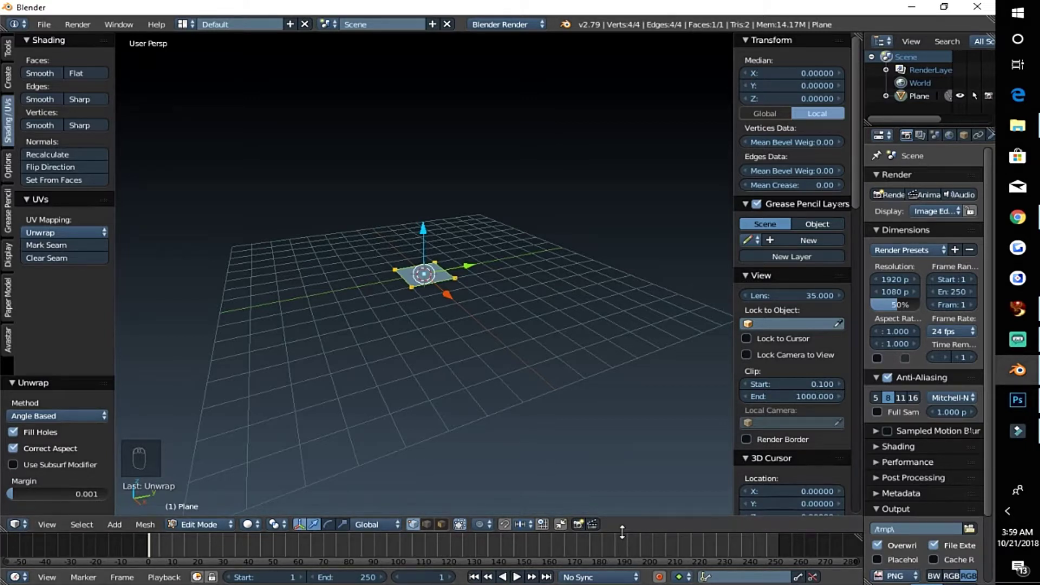
Enlarge the timeline area and change it to the UV/Image Editor.
left_click_drag(621, 532, 615, 399)
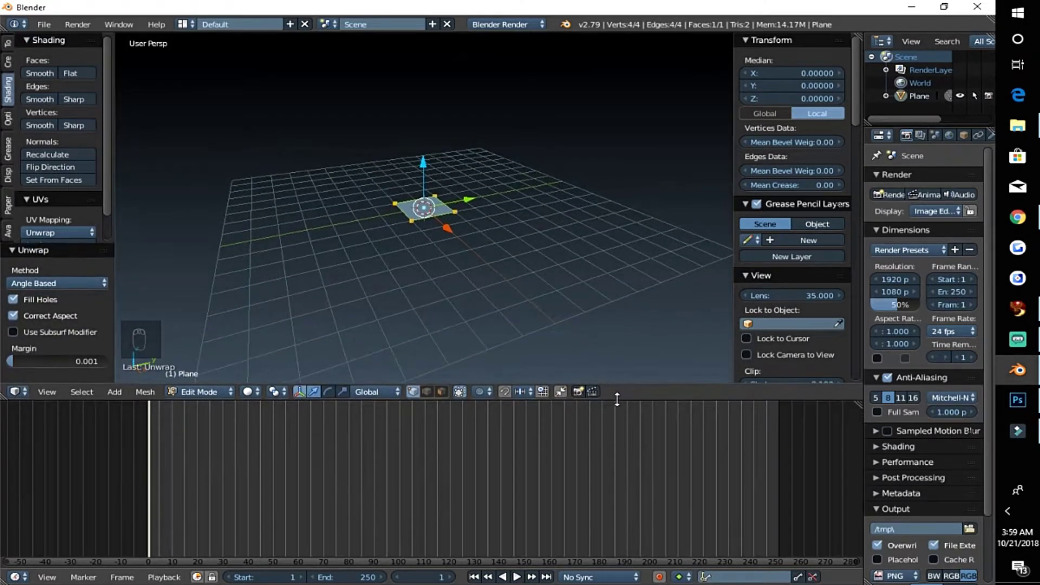
left_click(16, 577)
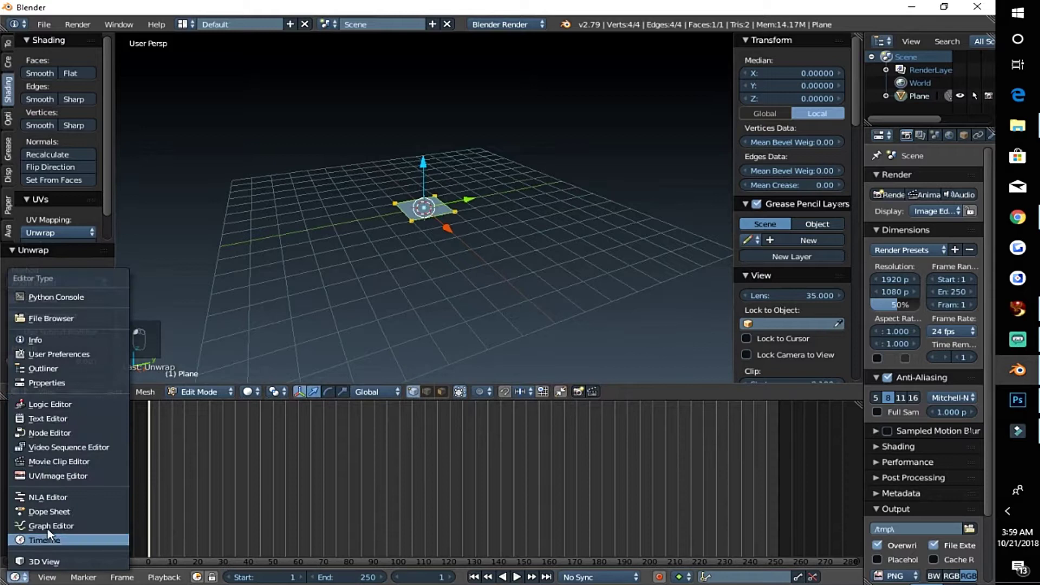
left_click(81, 478)
scroll(381, 464, "down", 1)
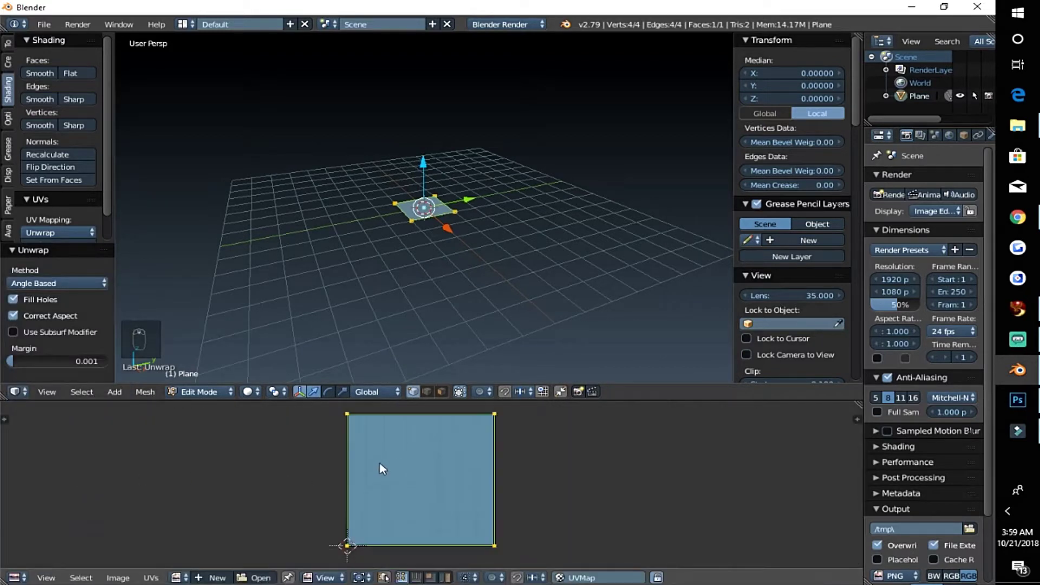
Create a blank 1024 × 1024 px image named Untitled for the plane's UV layout.
left_click(216, 577)
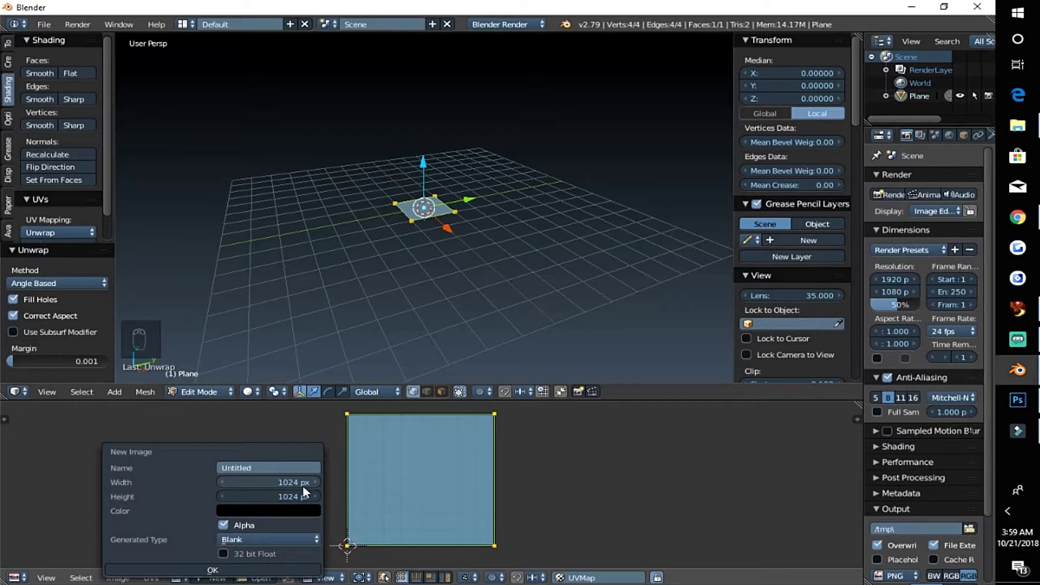
left_click(229, 570)
scroll(466, 460, "down", 4)
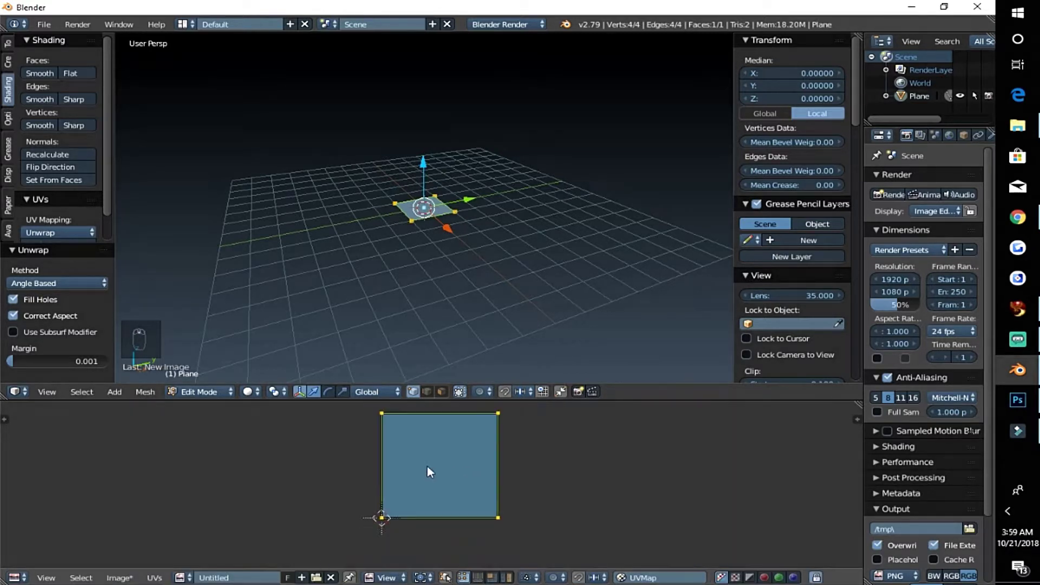
mouse_move(427, 465)
middle_mouse_down()
mouse_move(412, 487)
mouse_move(418, 478)
middle_mouse_up()
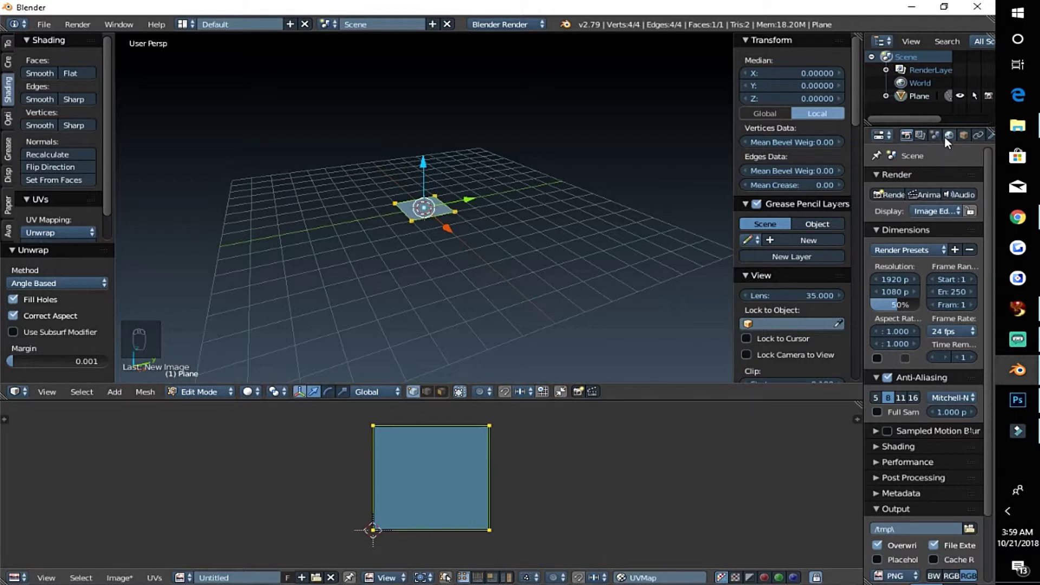
Add a new material to the plane.
scroll(948, 138, "down", 3)
left_click(976, 137)
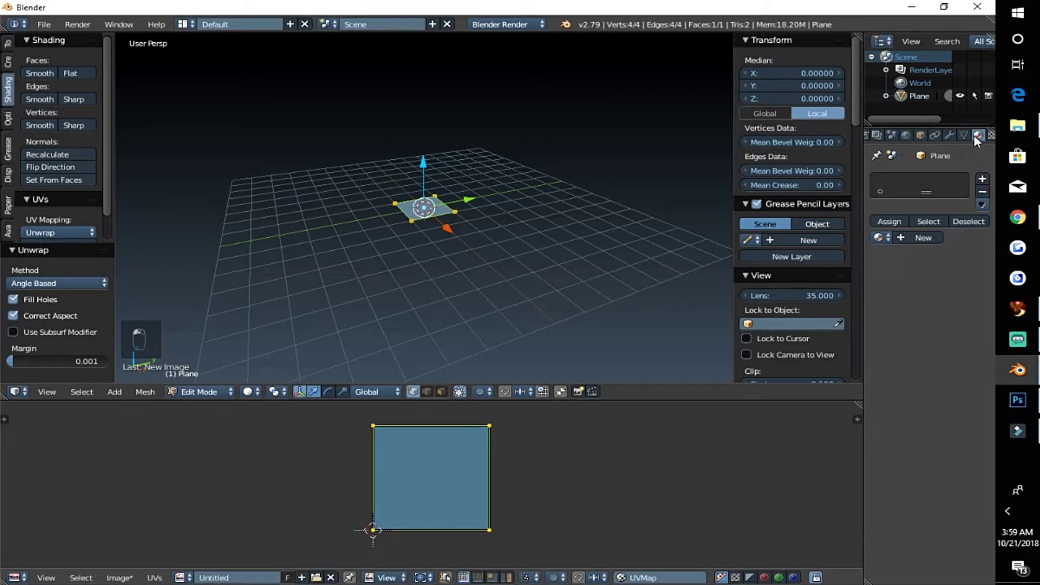
left_click(927, 235)
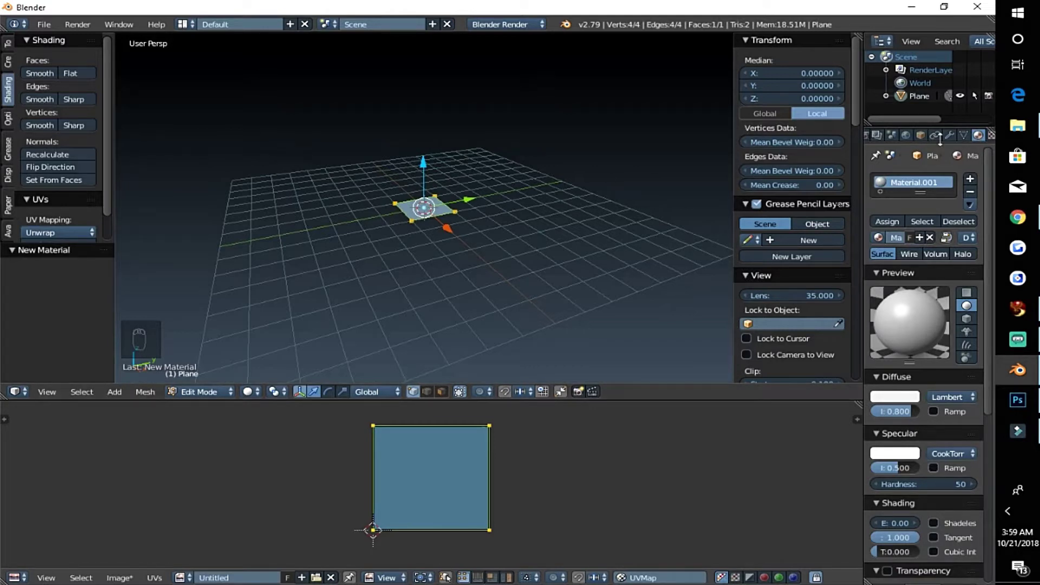
Add a new image texture to the plane's material.
scroll(963, 131, "right", 1)
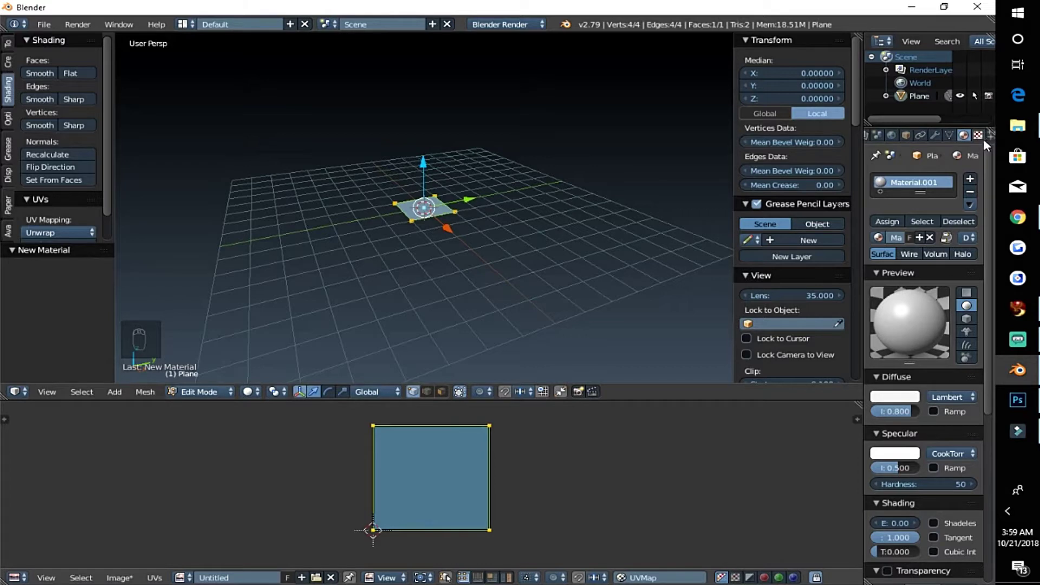
left_click(978, 136)
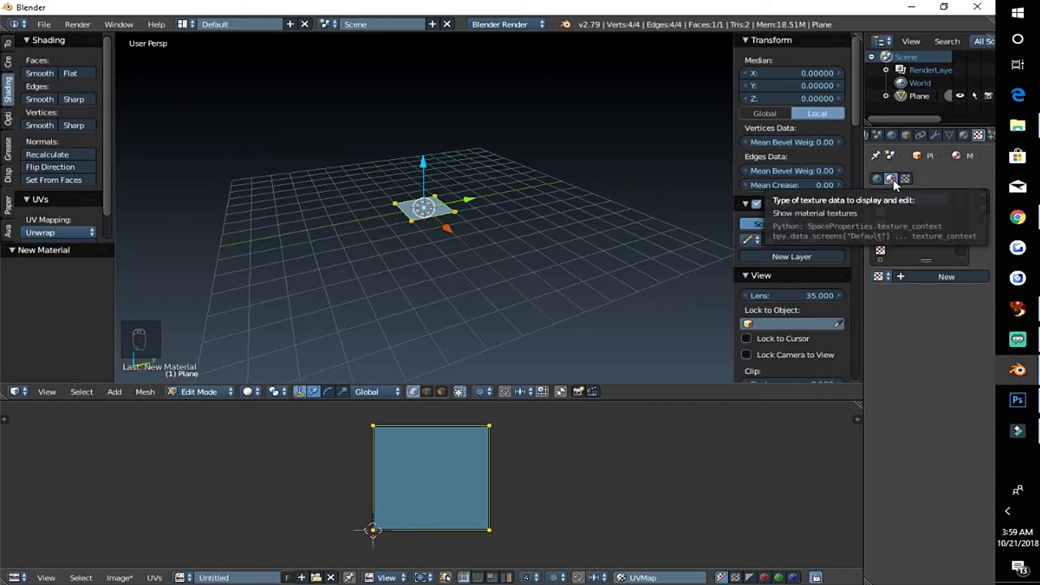
left_click(963, 134)
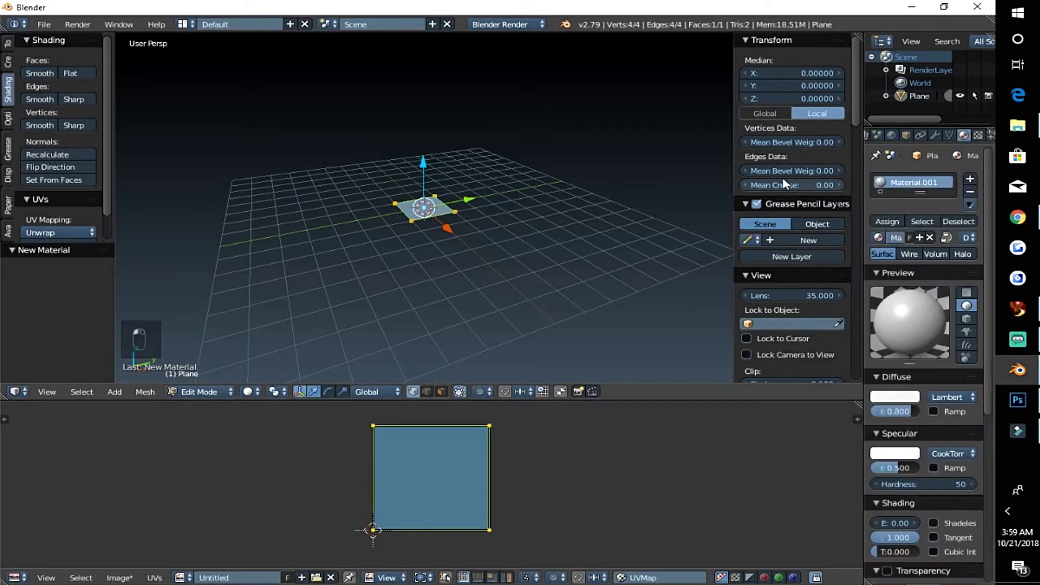
left_click(977, 136)
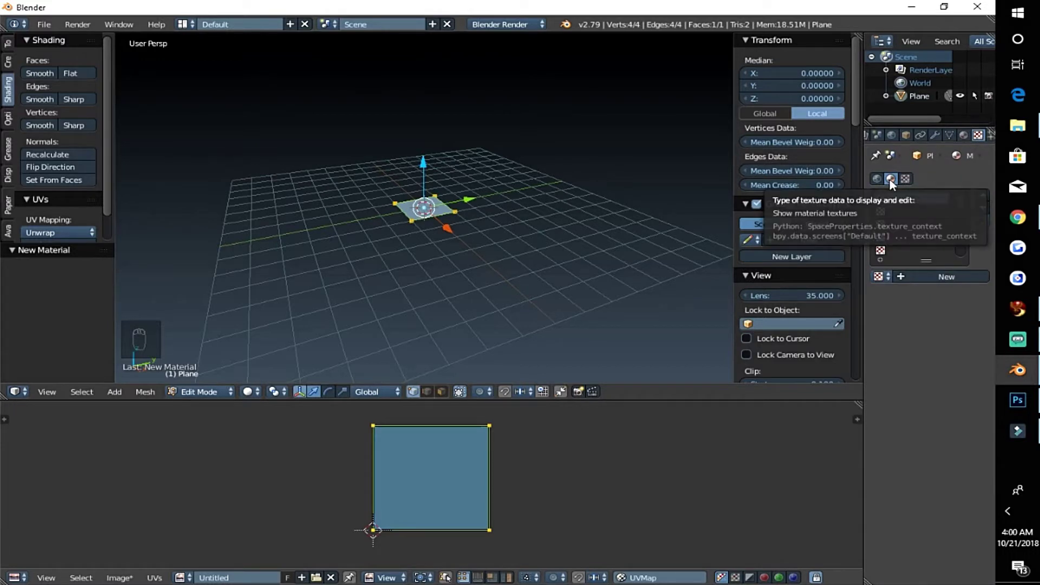
left_click(941, 277)
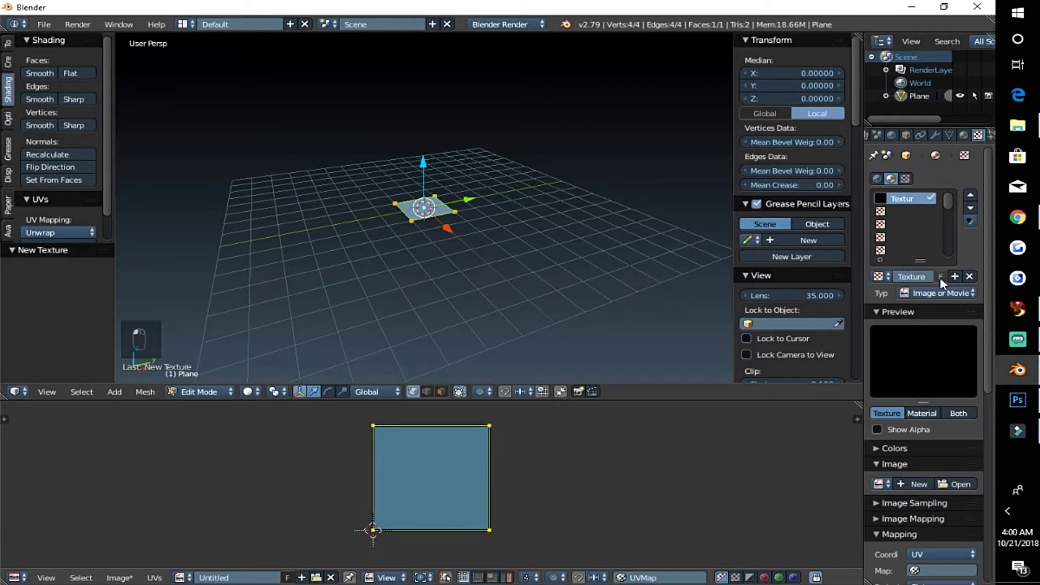
Load Seamless-Rock-Wall.jpg from the Desktop folder as the image of the plane's texture.
scroll(942, 303, "down", 2)
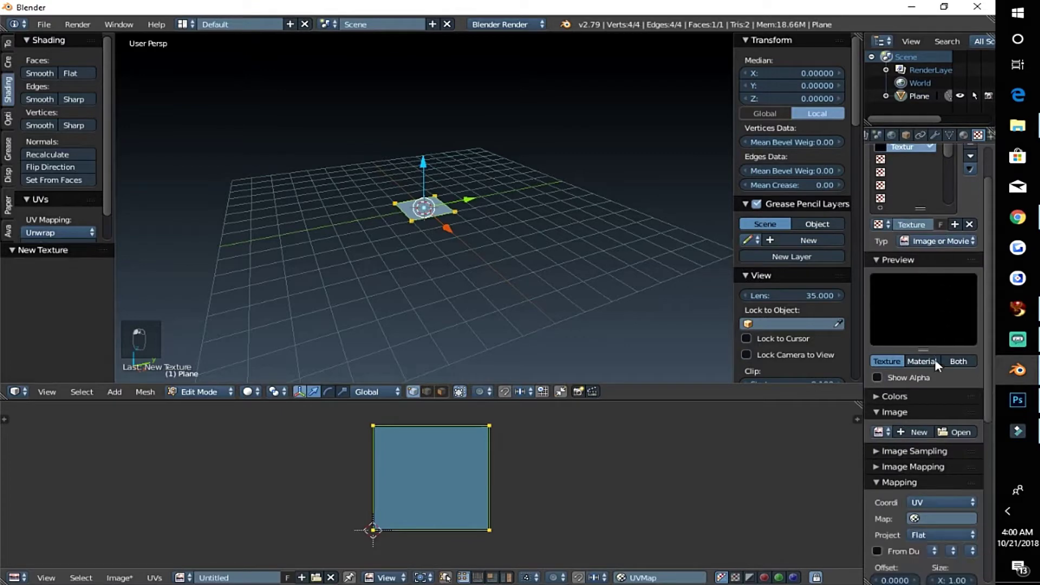
left_click(953, 431)
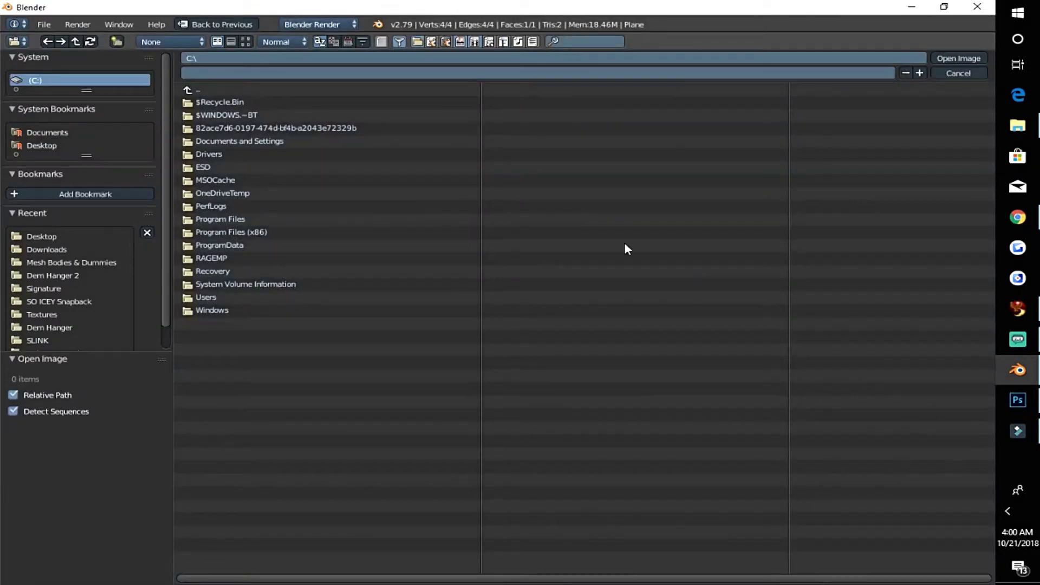
left_click(248, 39)
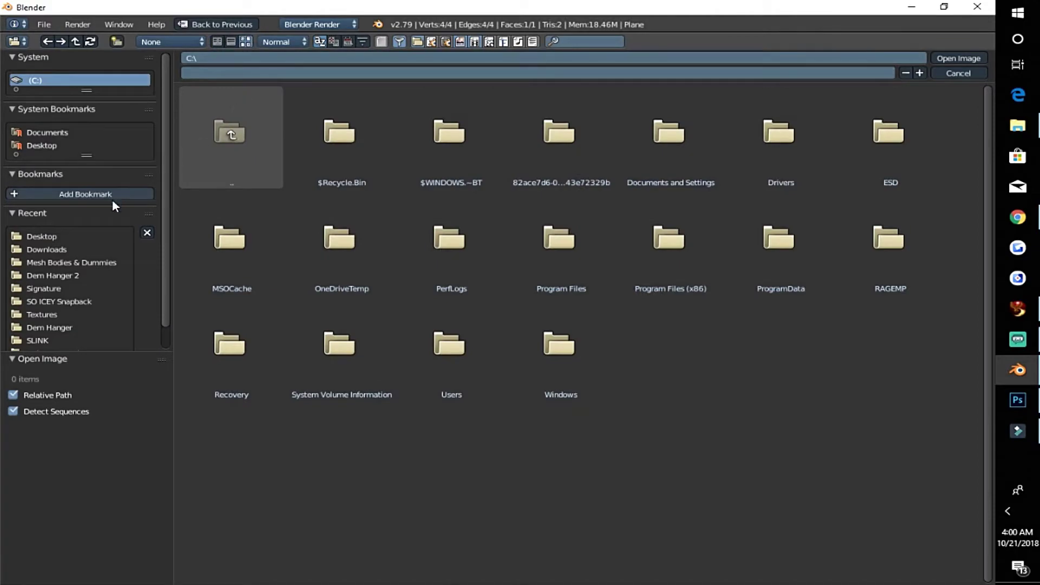
left_click(80, 235)
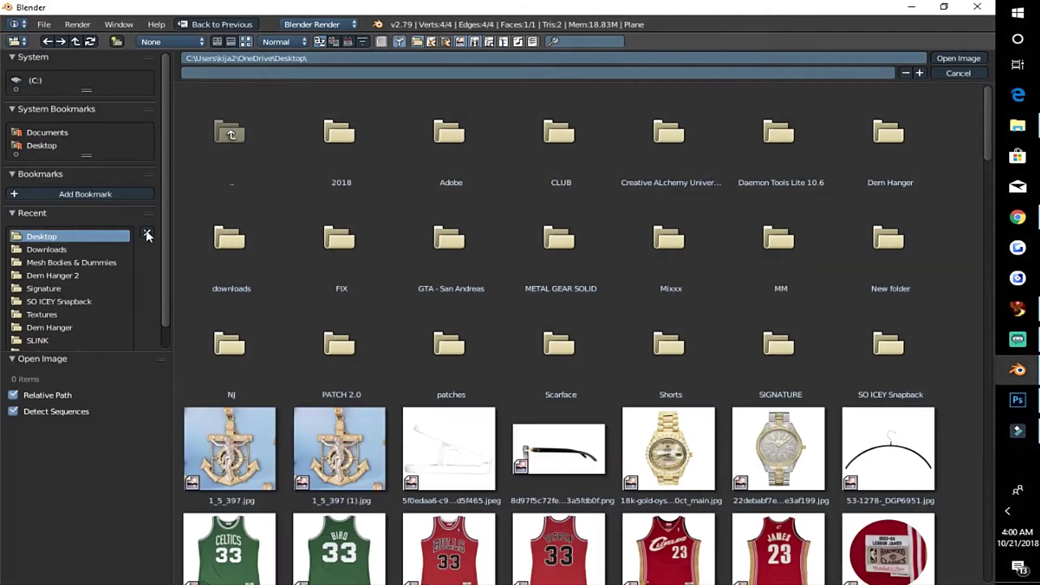
scroll(587, 262, "down", 10)
scroll(587, 264, "down", 15)
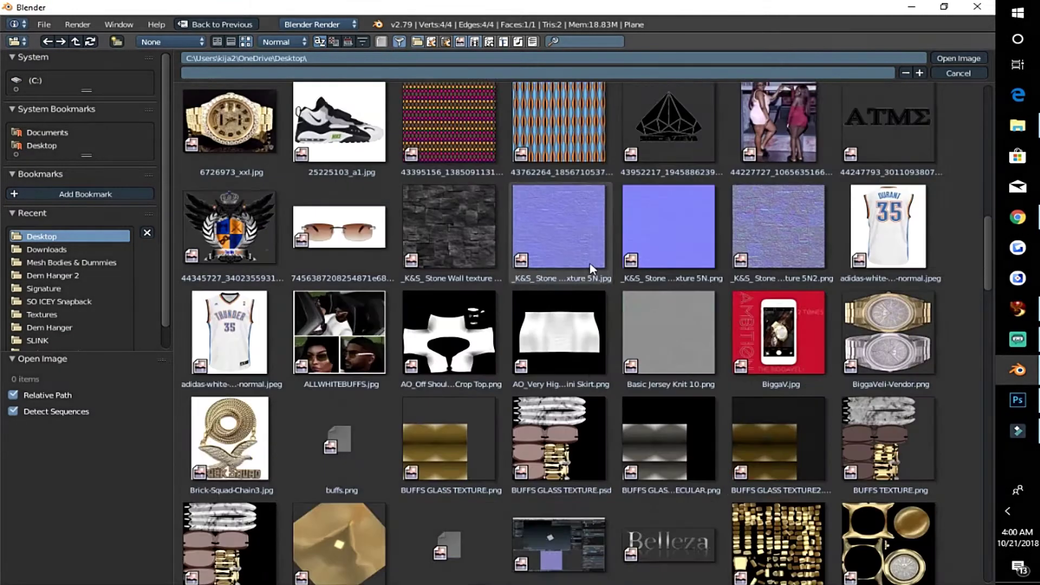
scroll(596, 266, "down", 10)
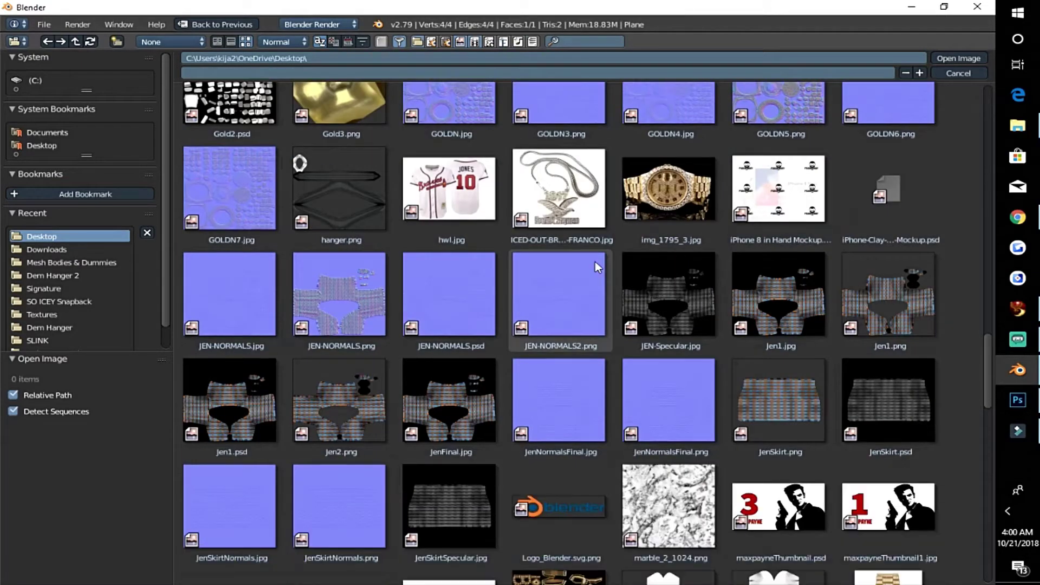
scroll(597, 267, "down", 2)
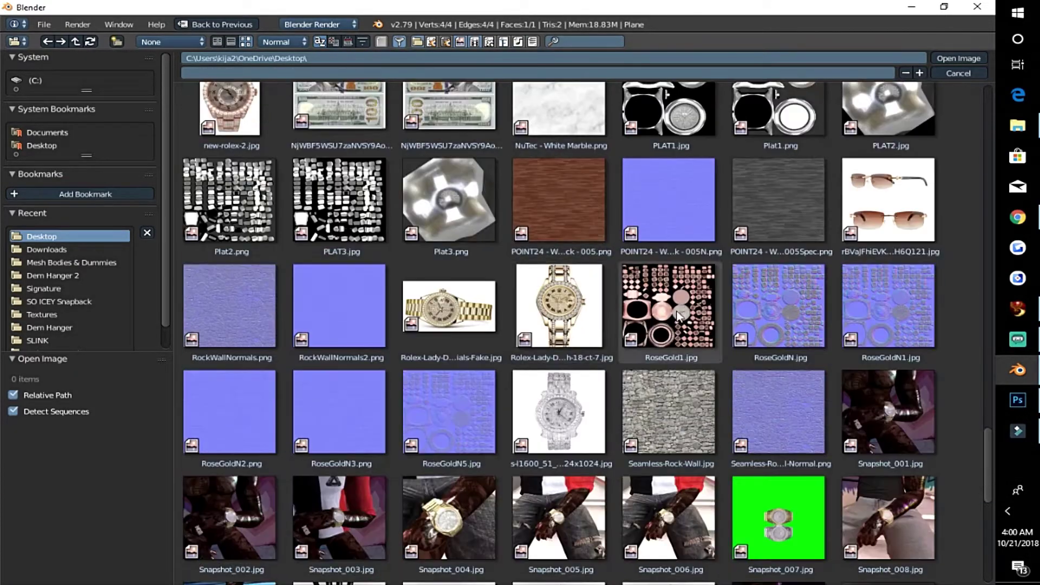
left_click(705, 407)
double_click(702, 409)
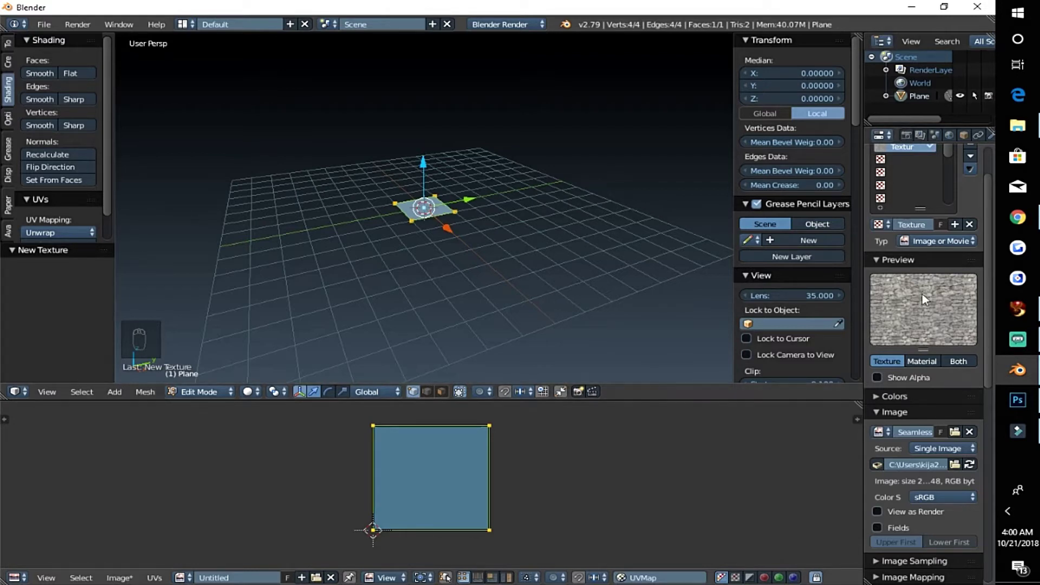
Try a Normal influence strength of 4.90 for the rock wall texture.
scroll(937, 394, "down", 10)
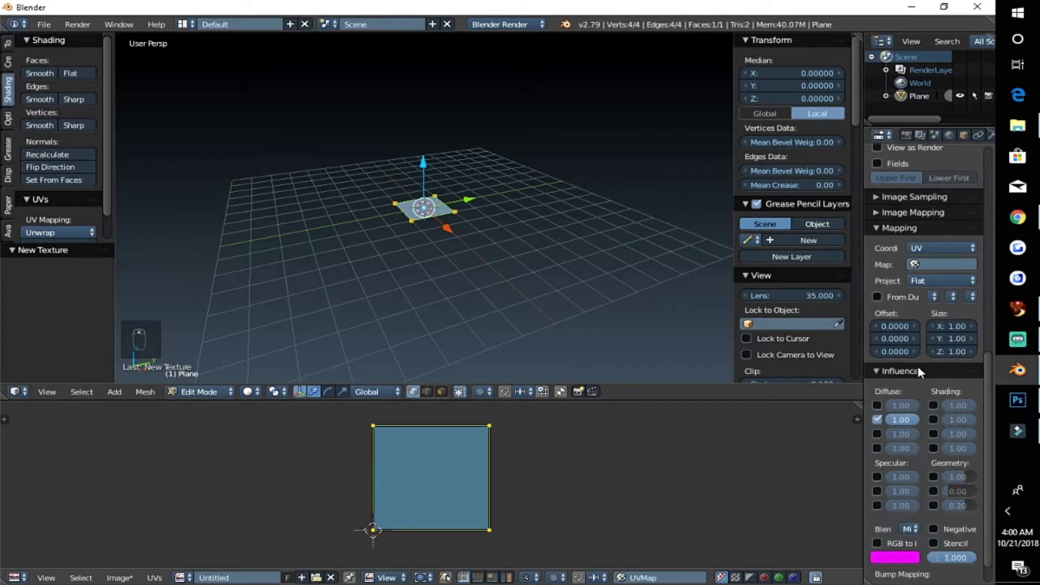
left_click(933, 476)
left_click(963, 477)
key("Return")
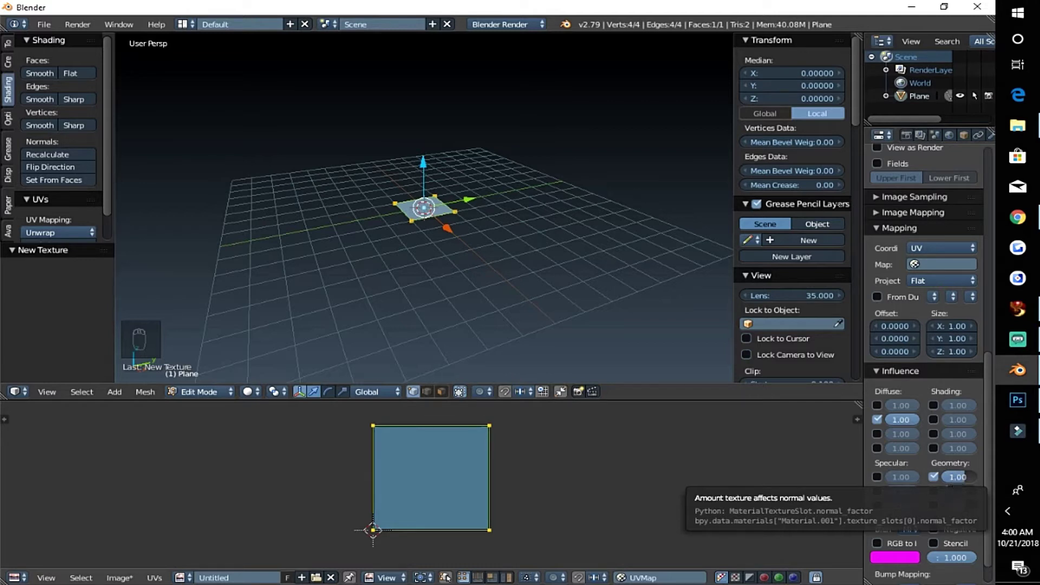
mouse_move(956, 482)
left_mouse_down()
mouse_move(983, 481)
mouse_move(966, 481)
left_mouse_up()
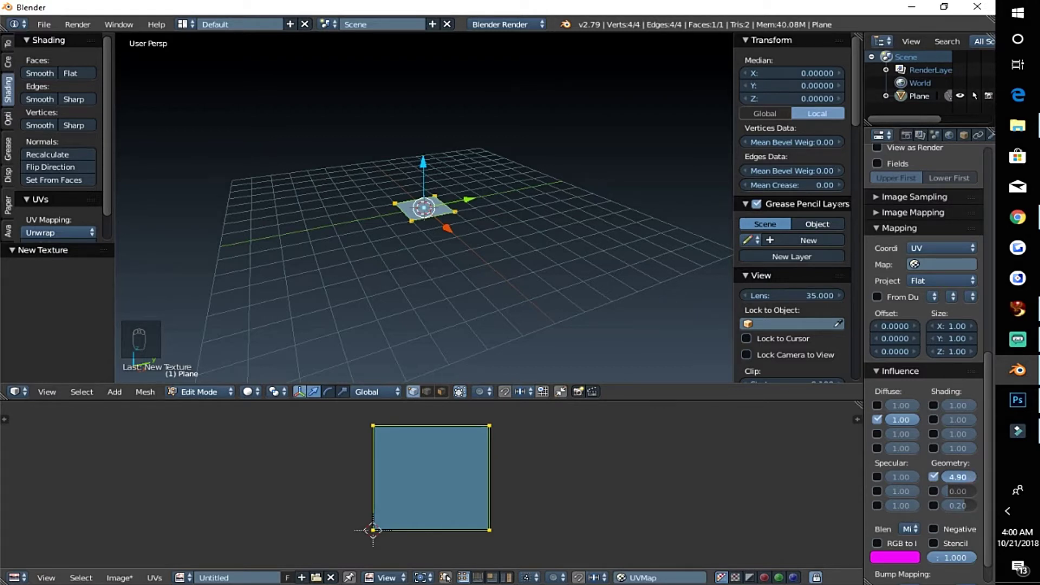
left_click_drag(966, 477, 974, 476)
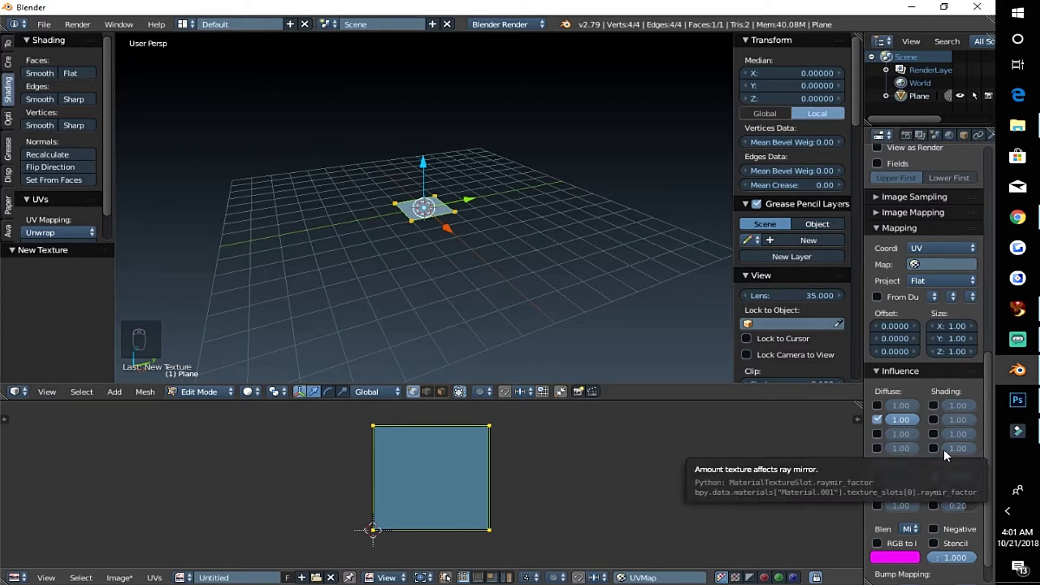
Enable the rock wall texture's Normal influence and set its strength to 0.1.
left_click(933, 477)
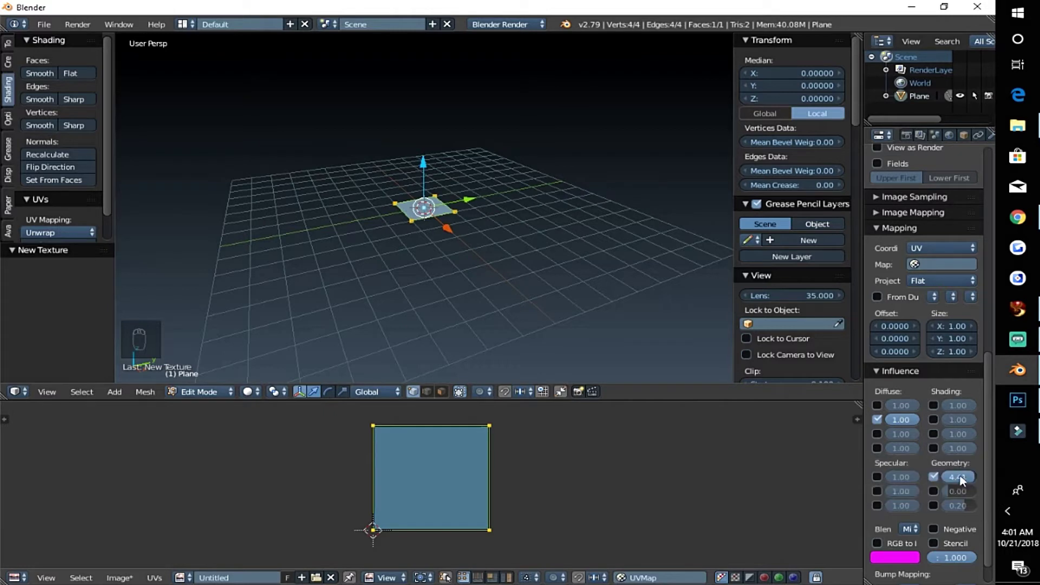
left_click_drag(957, 476, 994, 477)
left_click(957, 477)
key("BackSpace")
type("0.1")
key("Return")
Set the render bake mode to Normals and bake the normal map onto the plane's Untitled image.
left_click(907, 136)
scroll(921, 379, "down", 3)
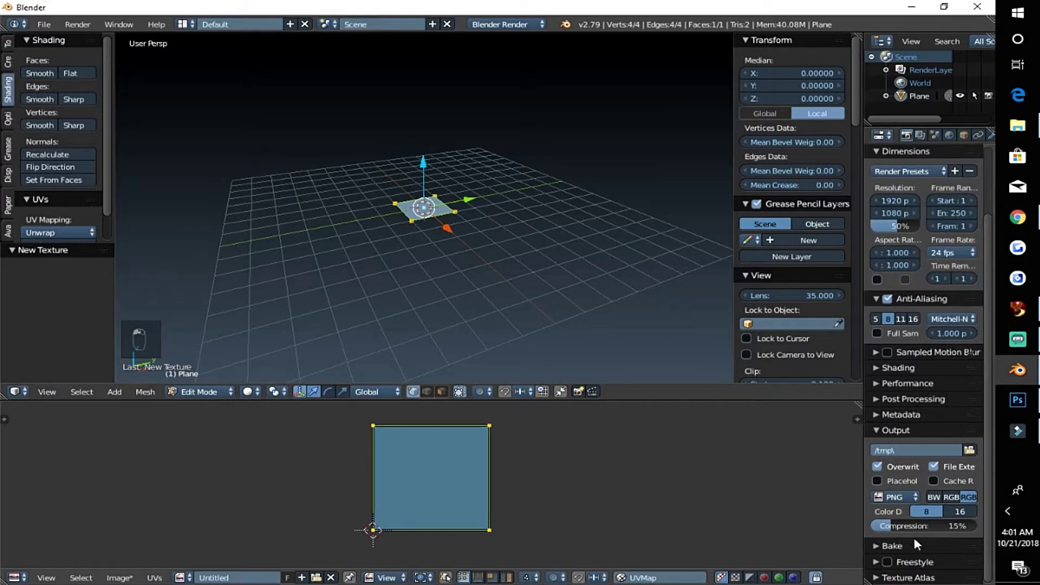
scroll(915, 542, "down", 4)
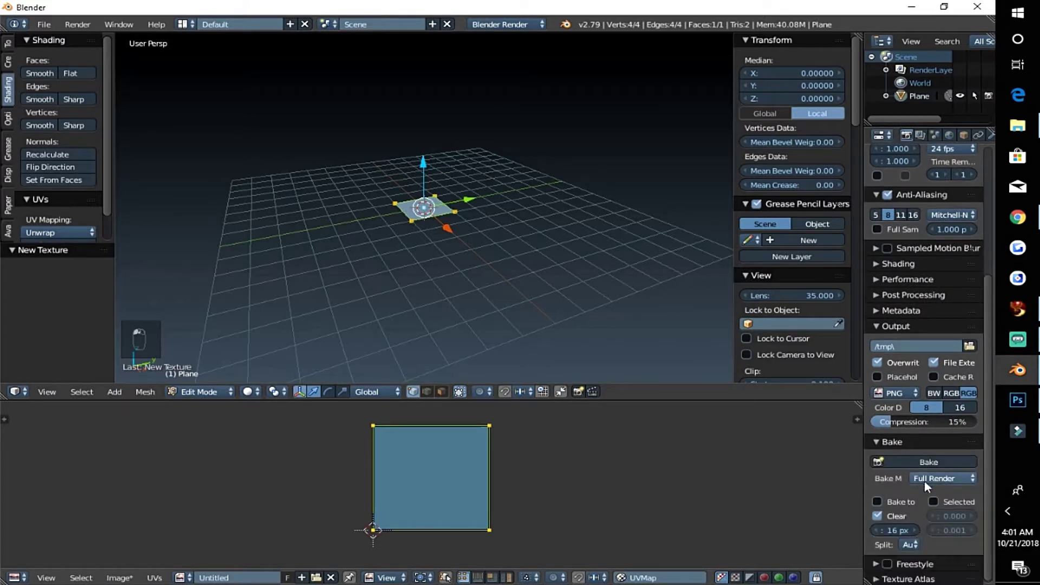
left_click(937, 479)
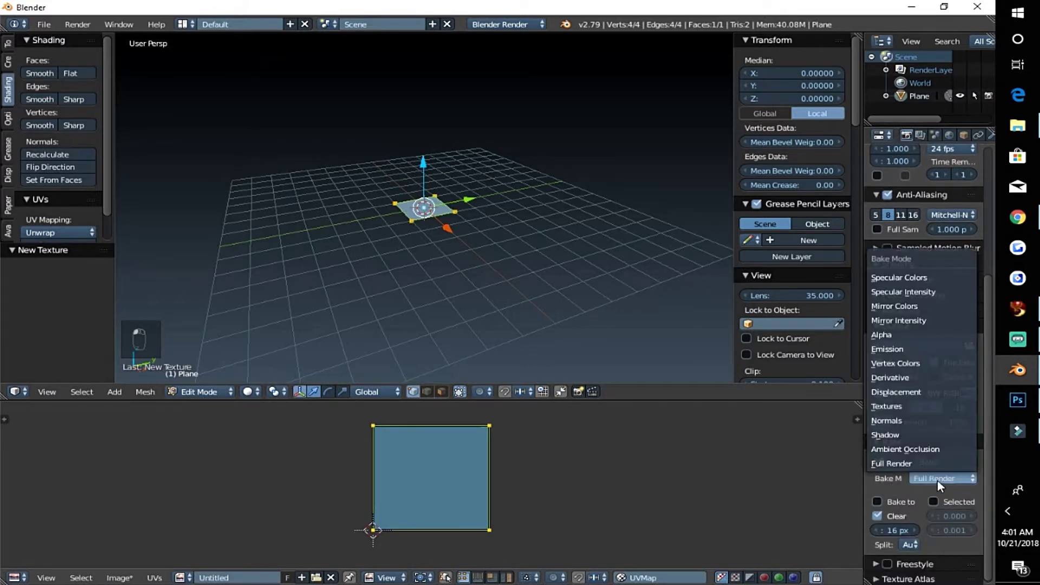
left_click(912, 421)
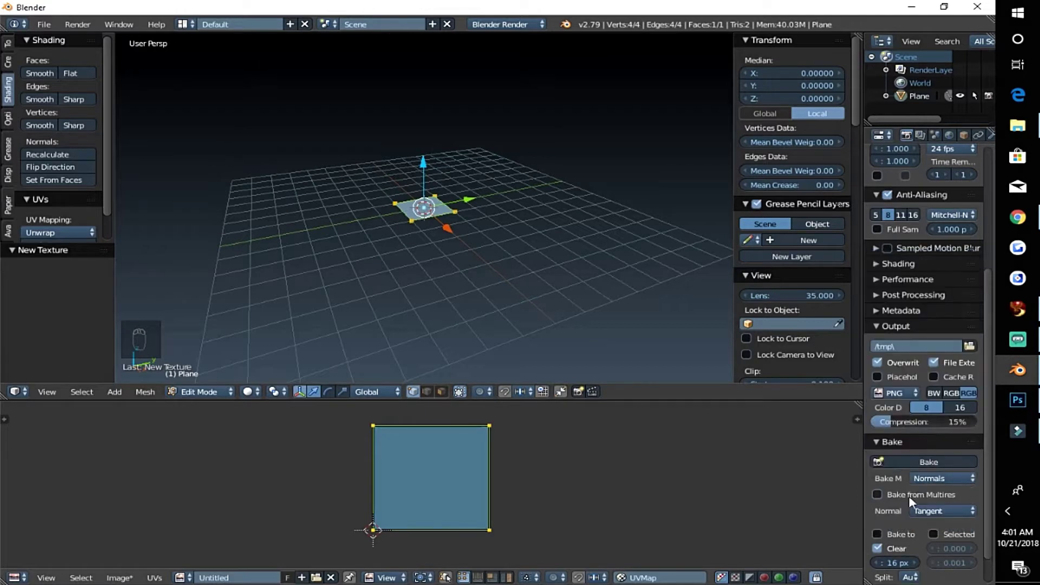
scroll(903, 514, "down", 1)
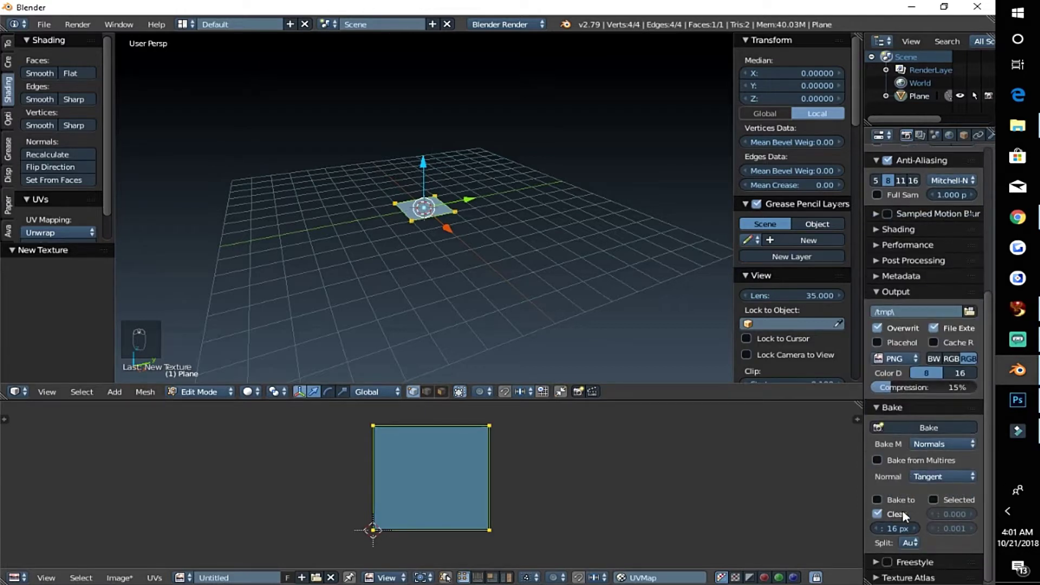
left_click(901, 427)
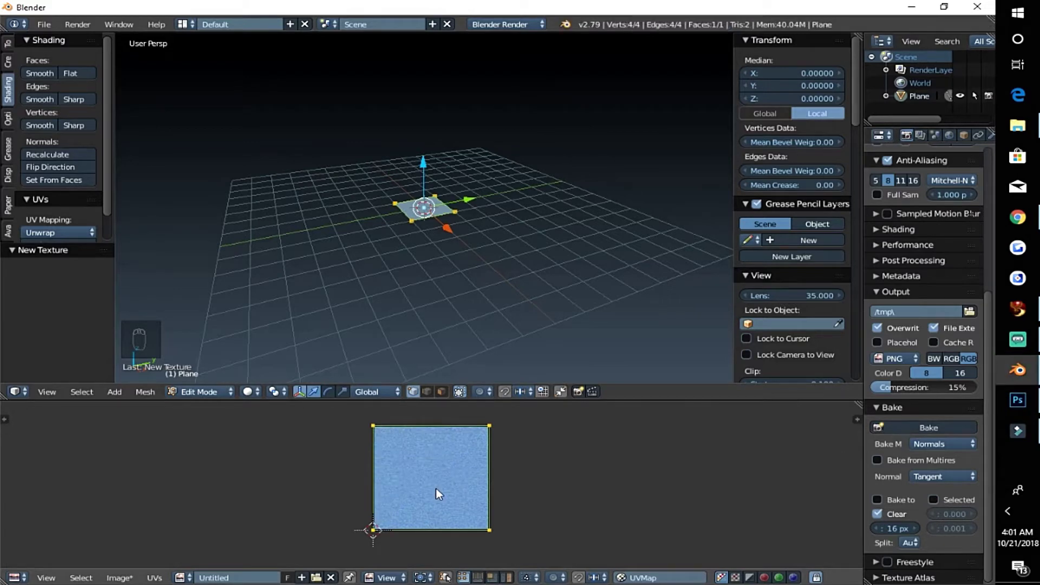
Switch the plane to Object Mode and examine the baked normal map up close.
scroll(436, 487, "up", 3)
key("Tab")
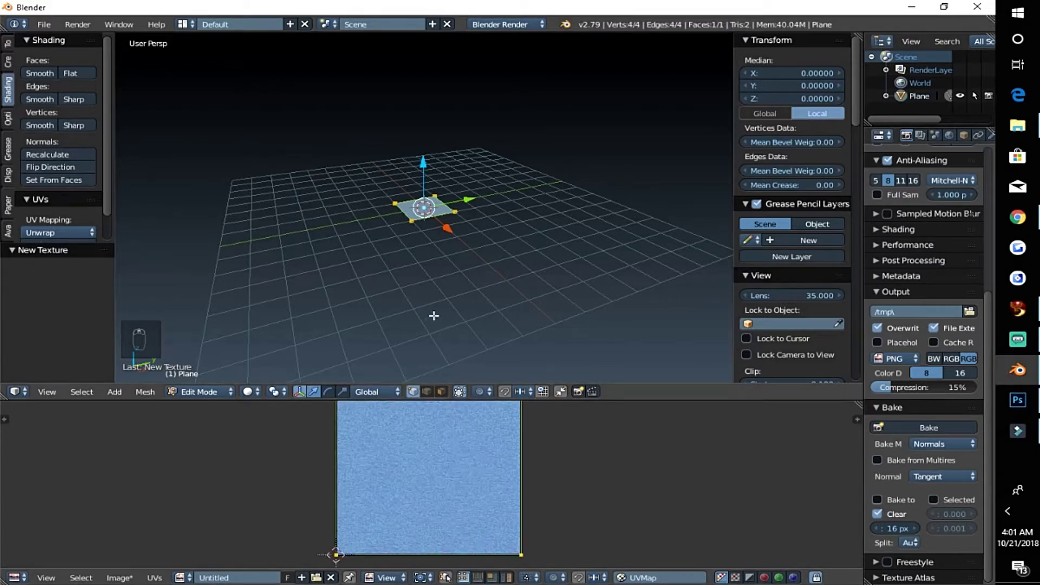
scroll(461, 493, "up", 3)
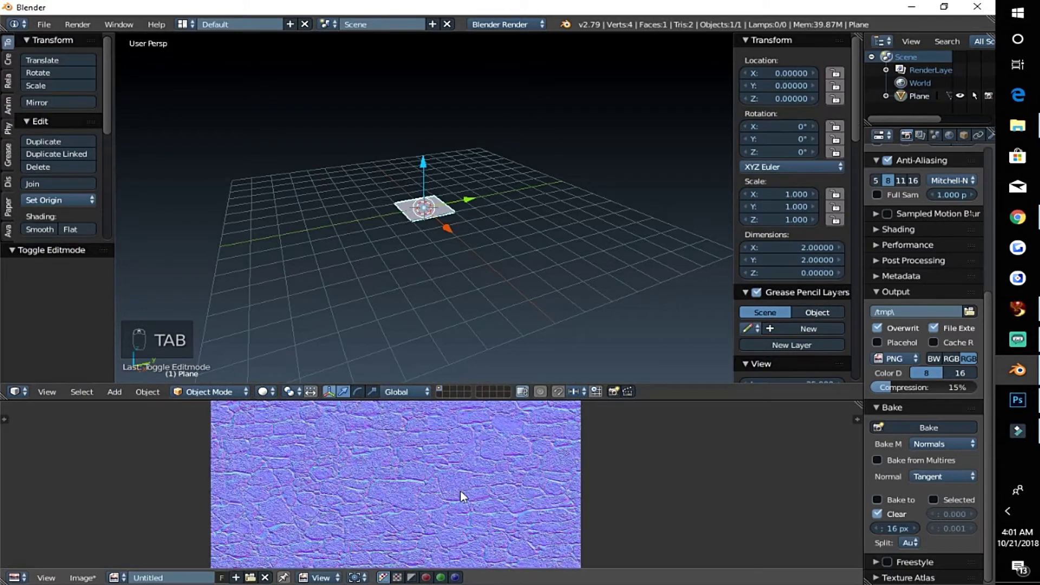
scroll(457, 489, "up", 3)
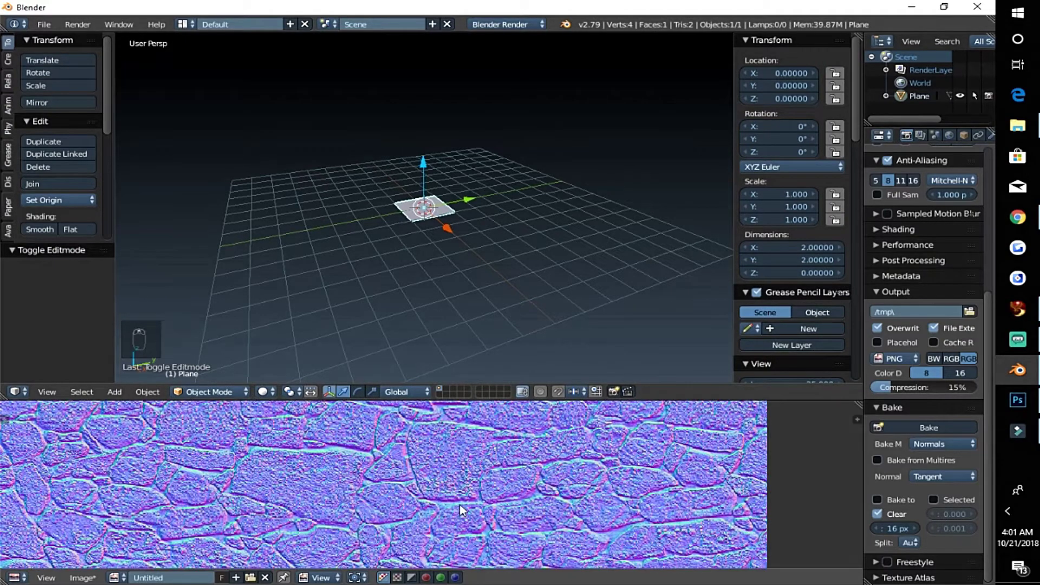
scroll(363, 480, "down", 5)
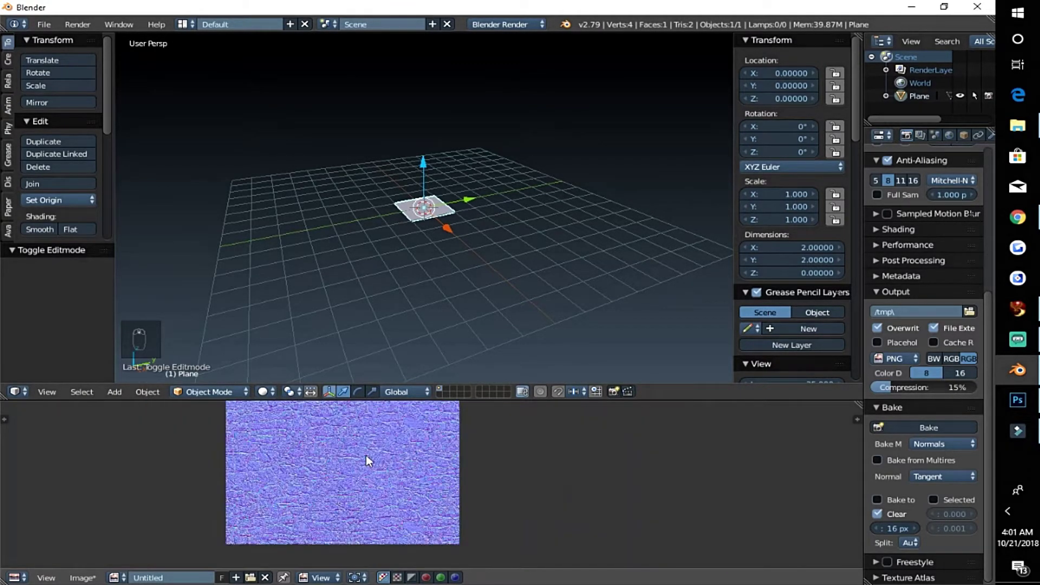
middle_click_drag(366, 455, 404, 480)
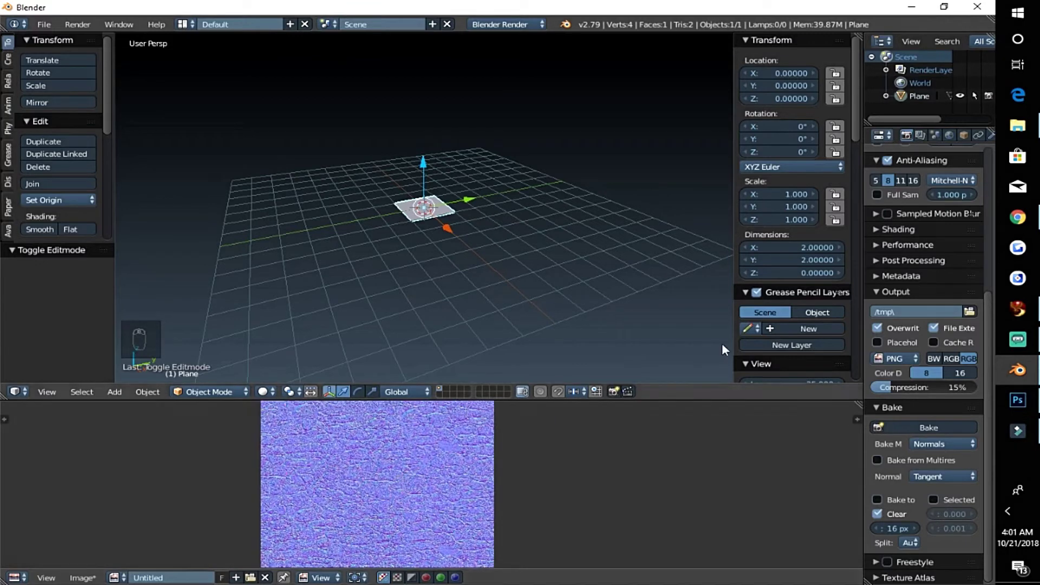
scroll(971, 136, "down", 4)
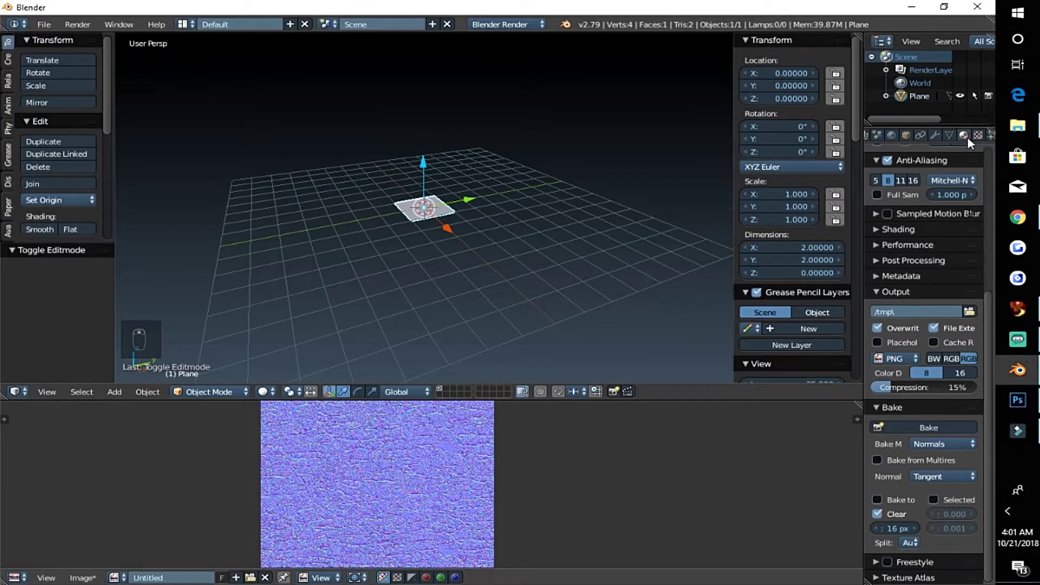
Raise the rock wall texture's Normal influence strength to 0.2.
left_click(964, 135)
scroll(938, 454, "down", 10)
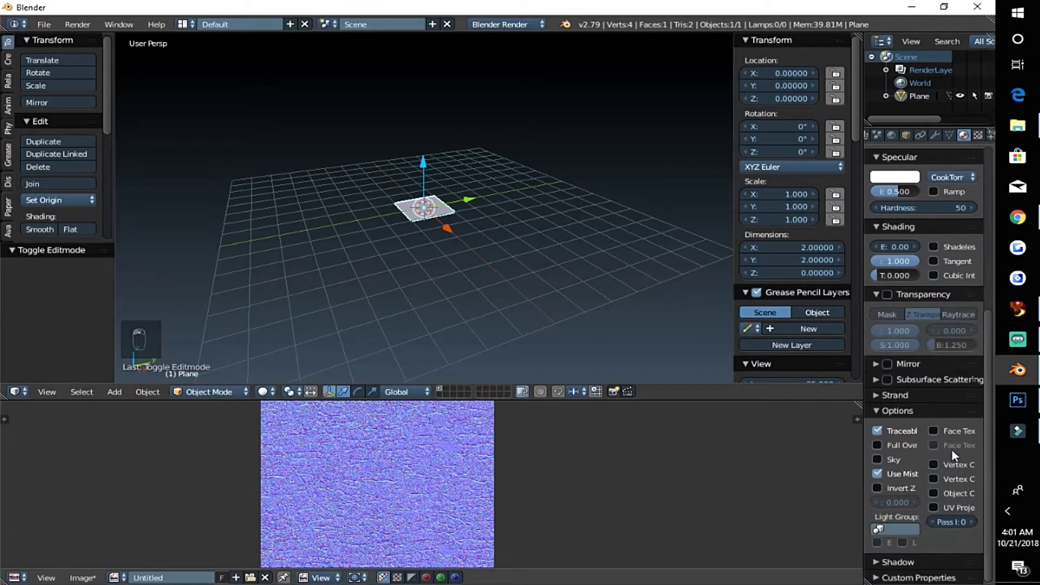
left_click(977, 134)
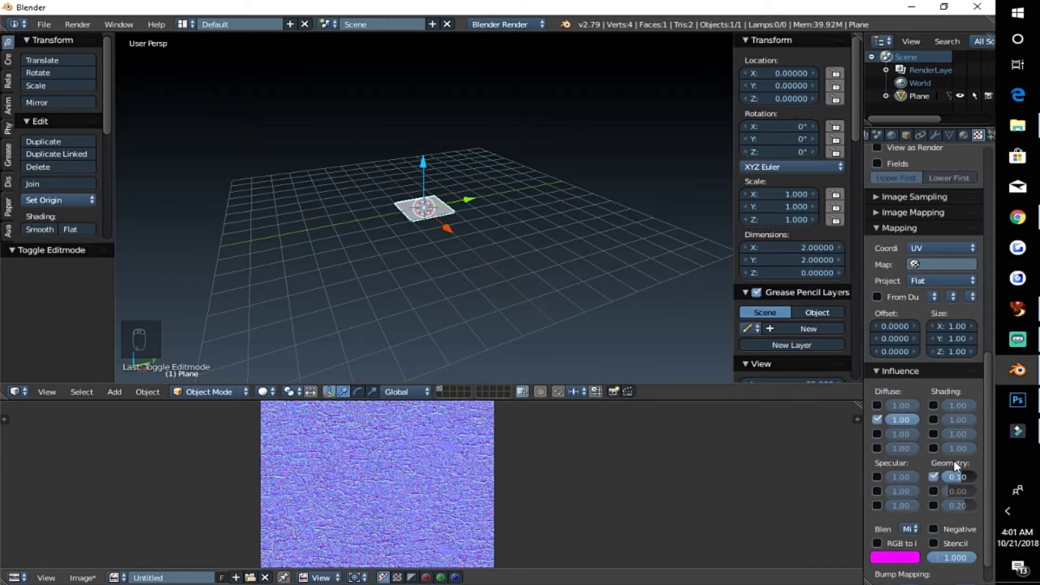
left_click(951, 478)
type("0.1")
key("BackSpace")
type("2")
scroll(882, 136, "up", 2)
Bake the normals again with the stronger influence and examine the stone relief in the baked image.
left_click(891, 135)
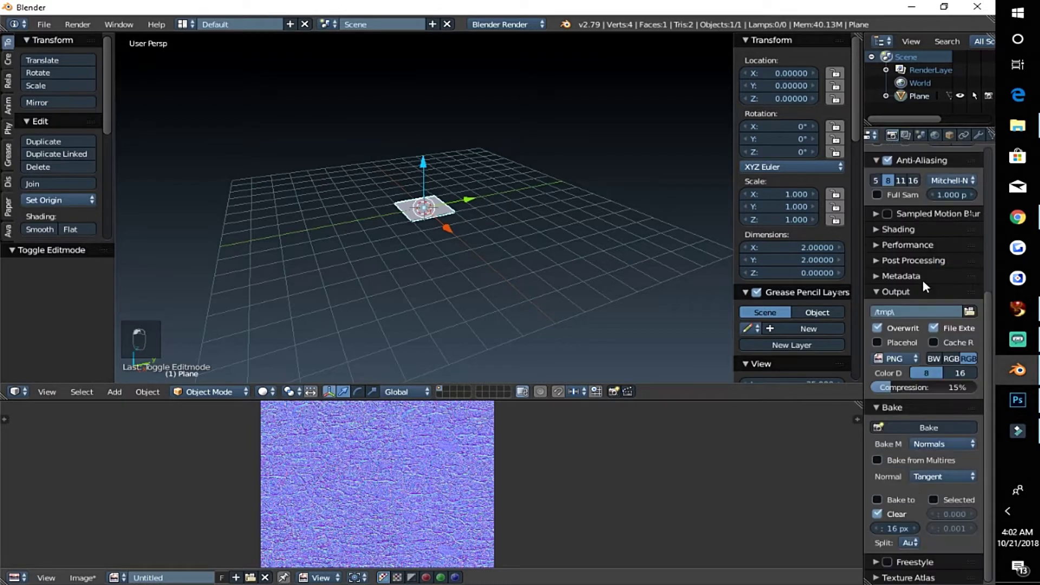
left_click(937, 427)
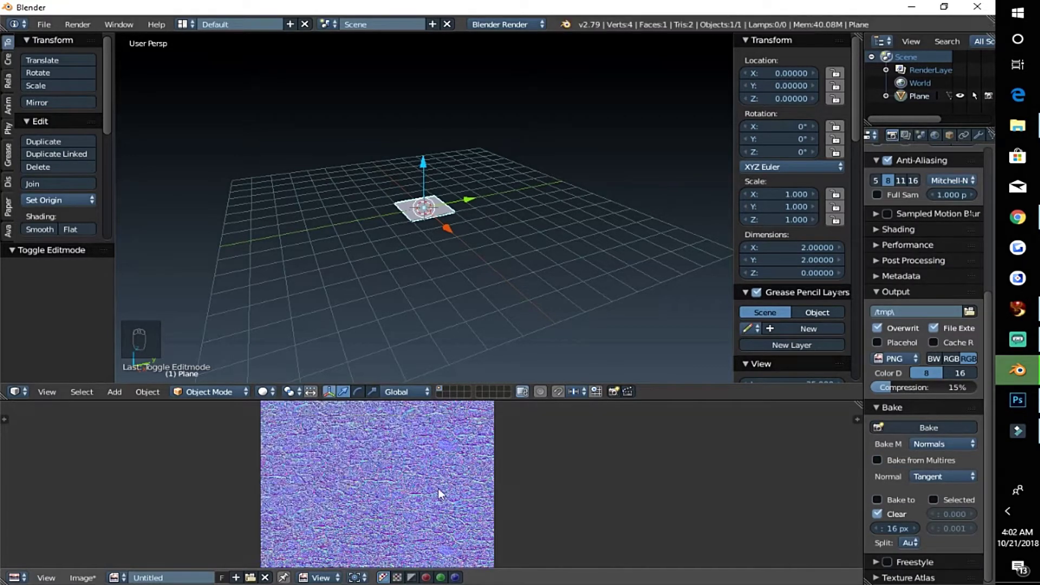
scroll(366, 463, "up", 5)
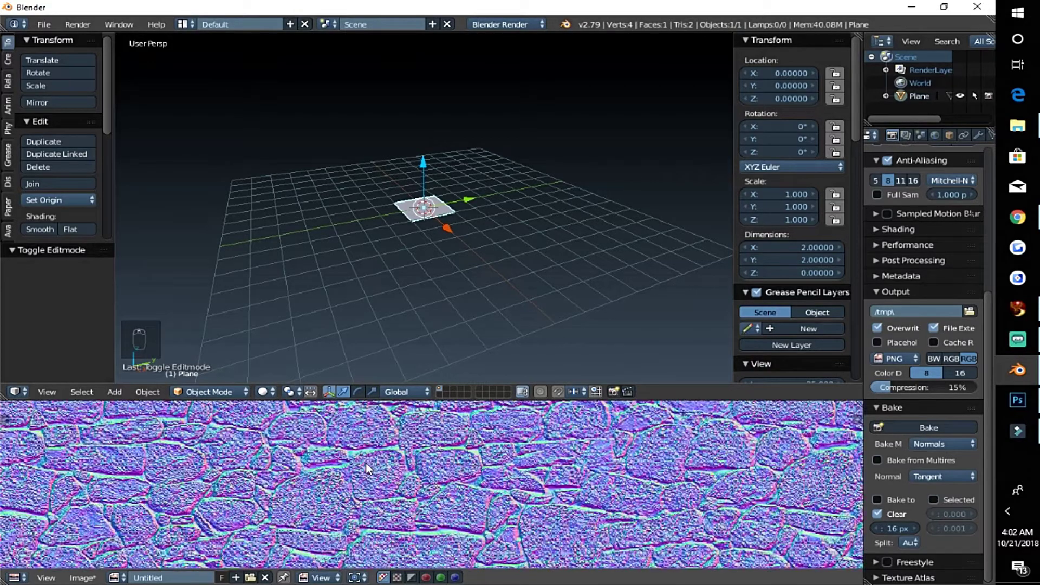
scroll(366, 464, "down", 7)
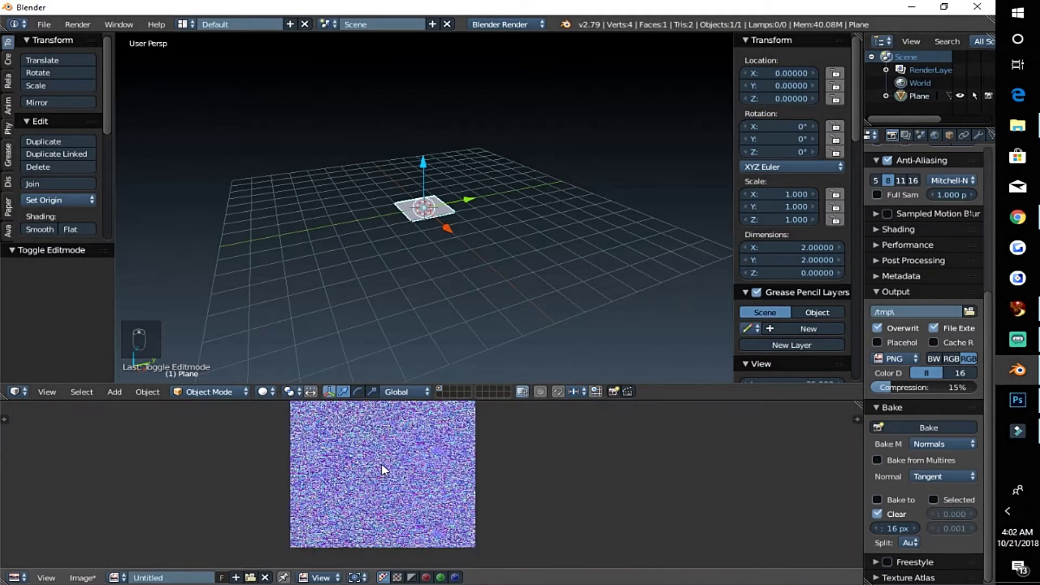
scroll(382, 466, "up", 6)
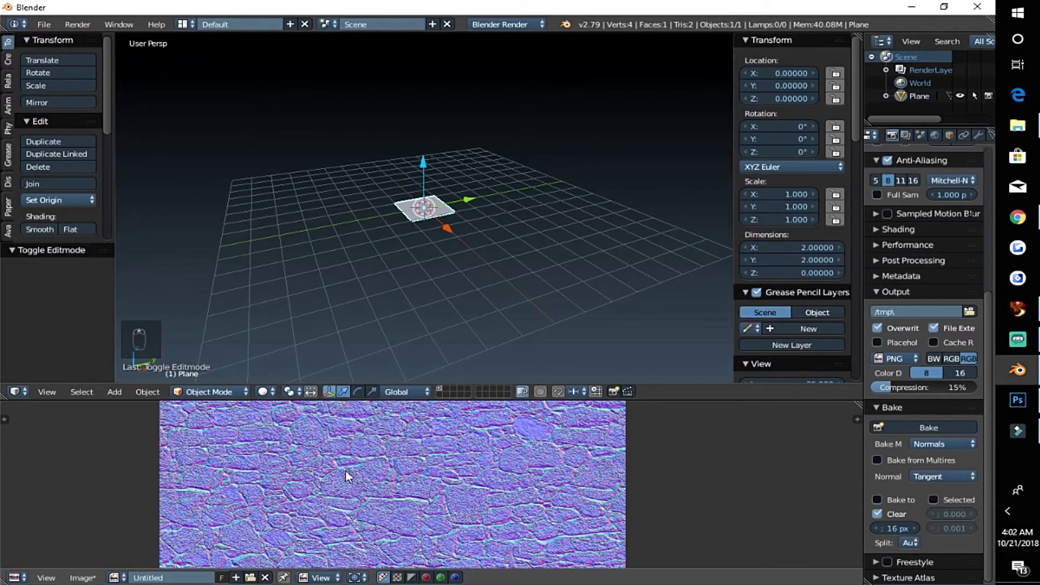
scroll(347, 470, "down", 4)
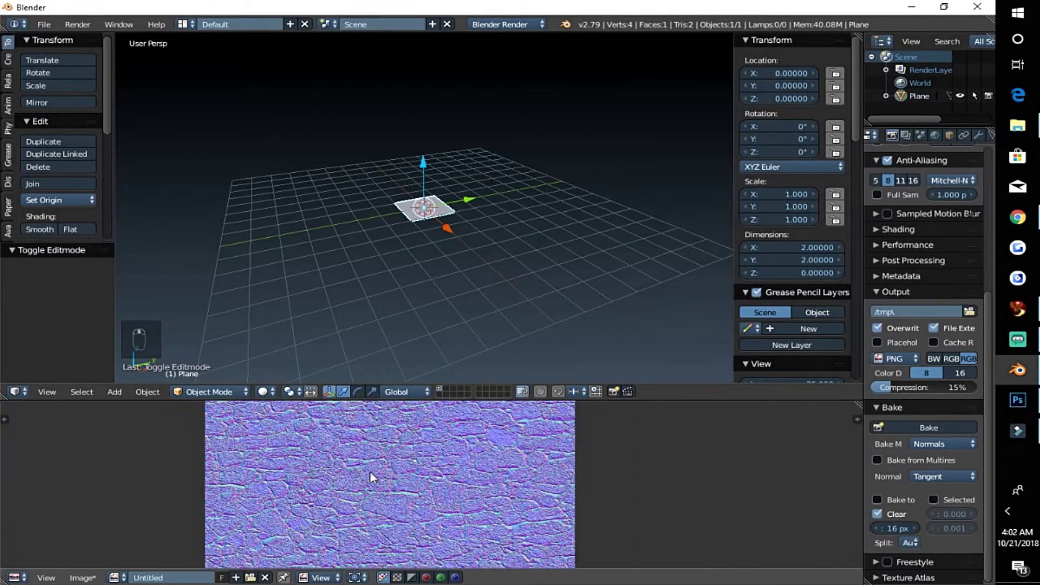
scroll(417, 480, "down", 3)
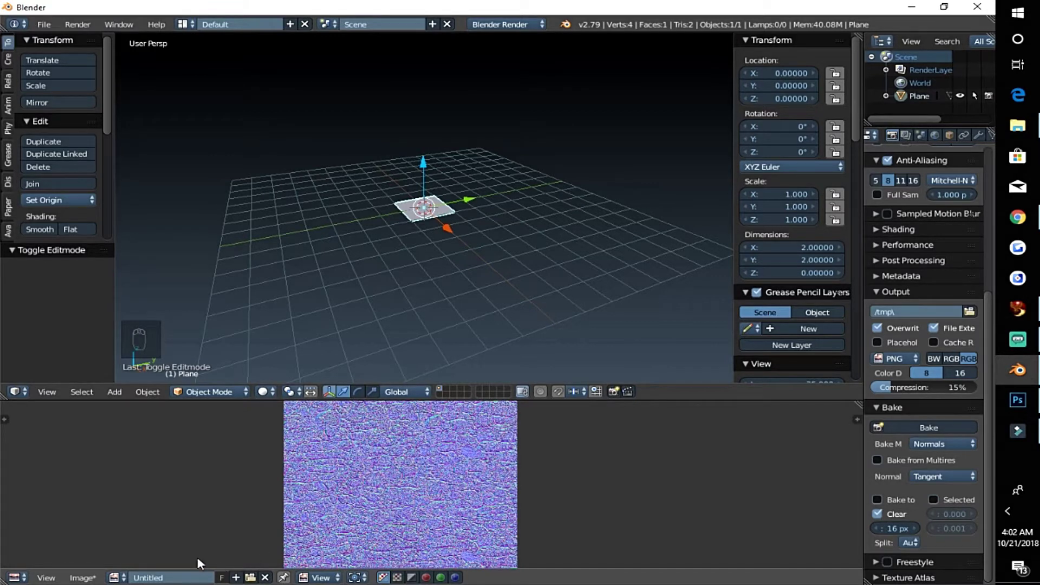
Save the baked normal map as a PNG on the Desktop, overwriting Seamless-Rock-Wall-Normal.png.
left_click(82, 578)
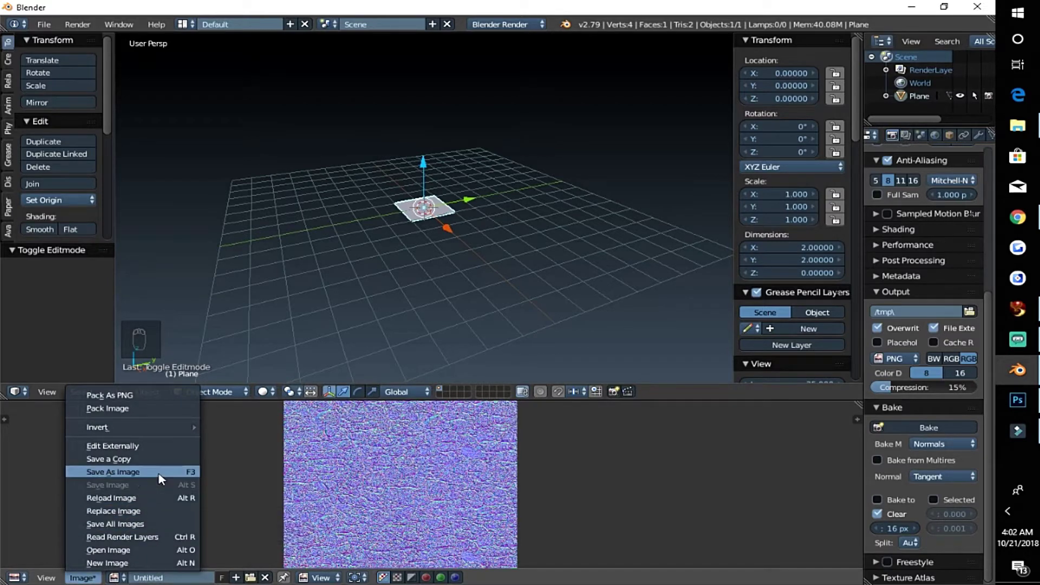
left_click(158, 472)
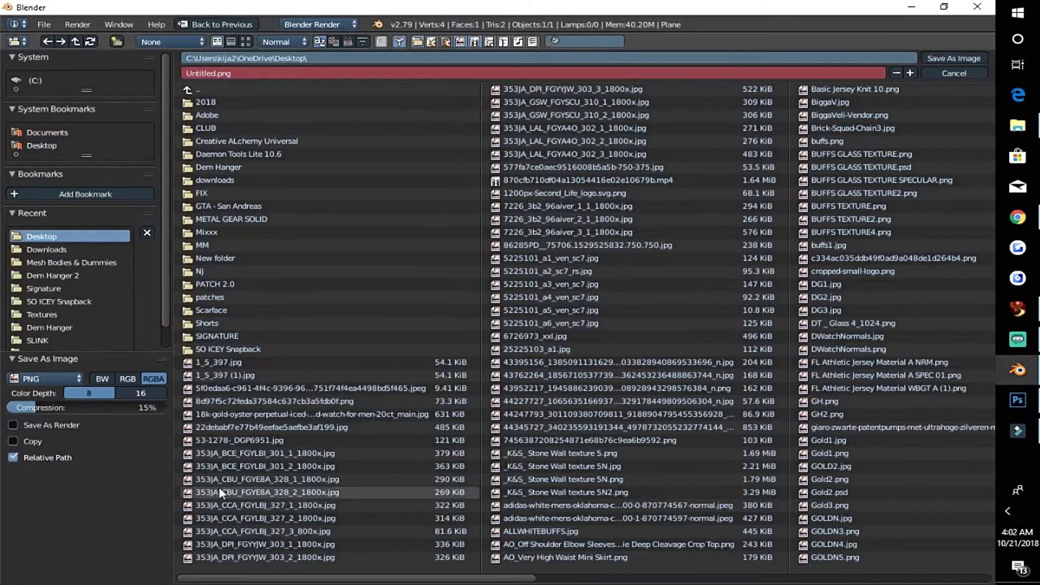
left_click(76, 236)
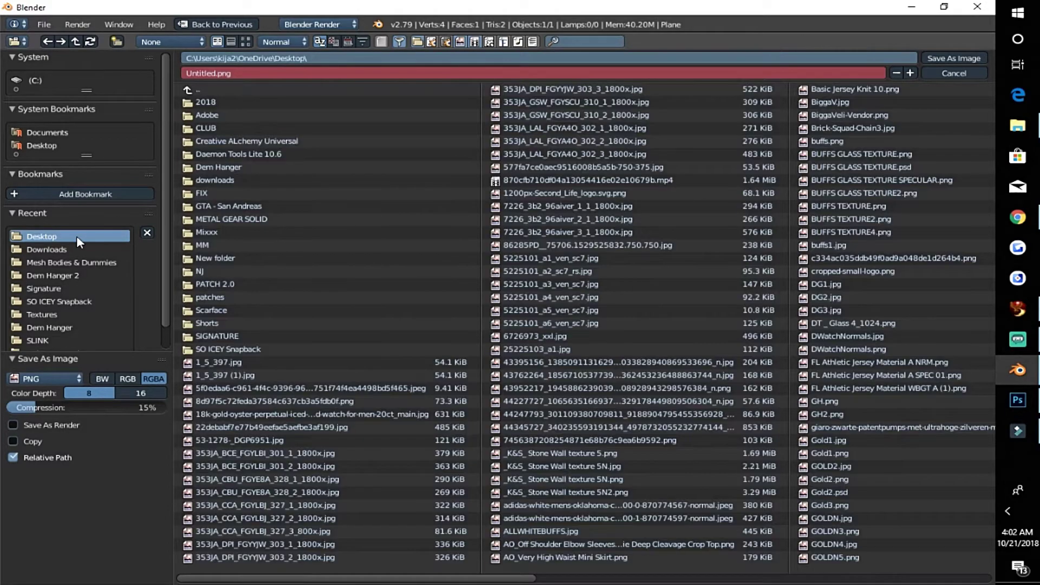
left_click(245, 41)
scroll(507, 362, "down", 10)
scroll(507, 362, "down", 20)
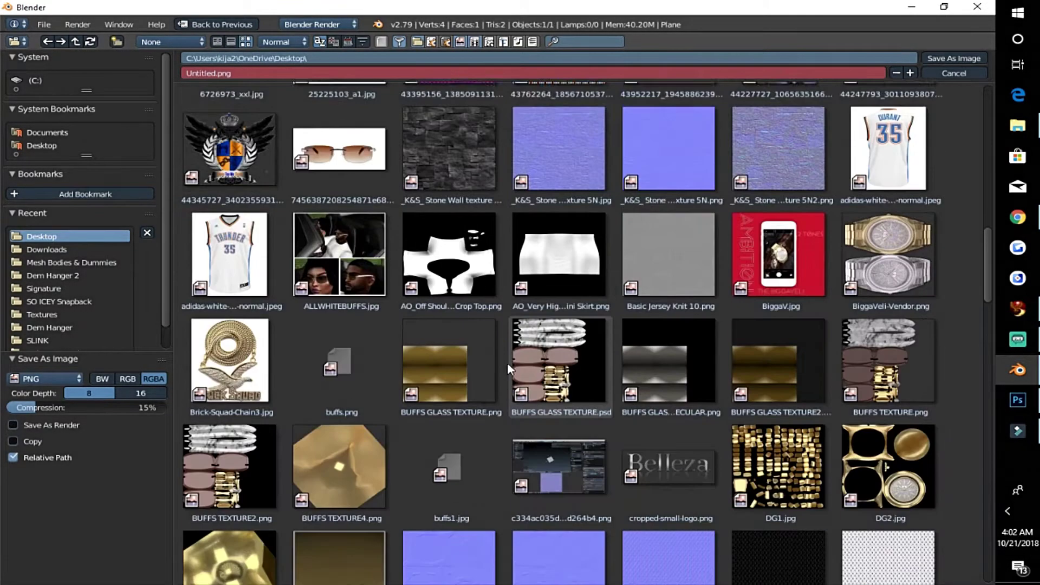
scroll(514, 373, "down", 10)
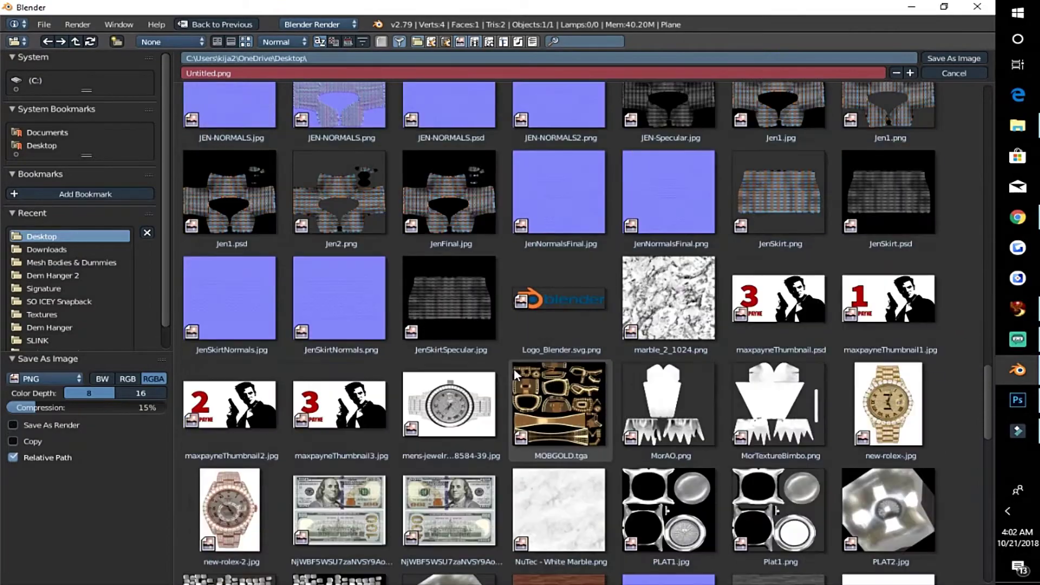
scroll(516, 375, "down", 5)
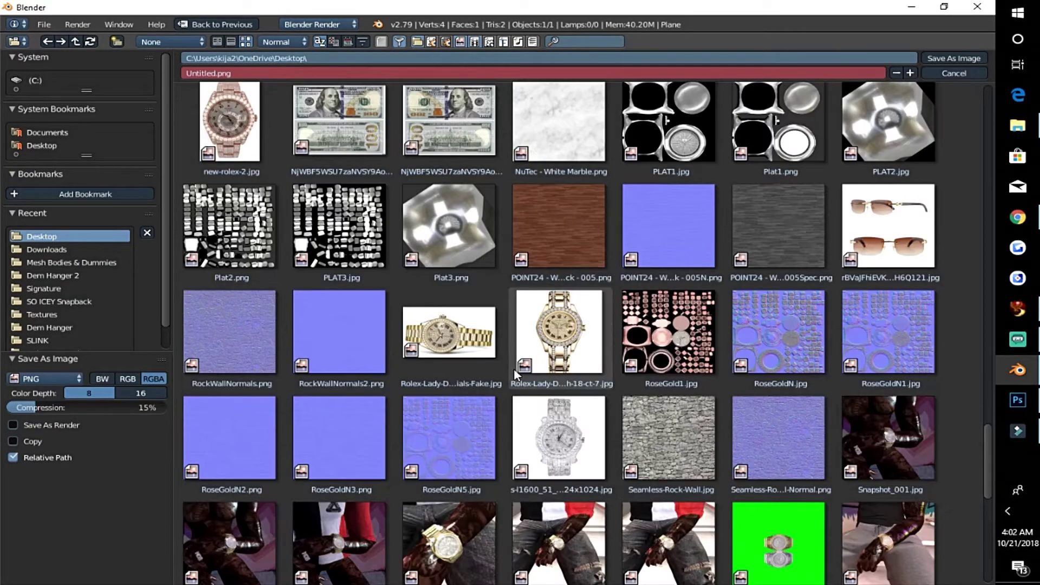
double_click(759, 410)
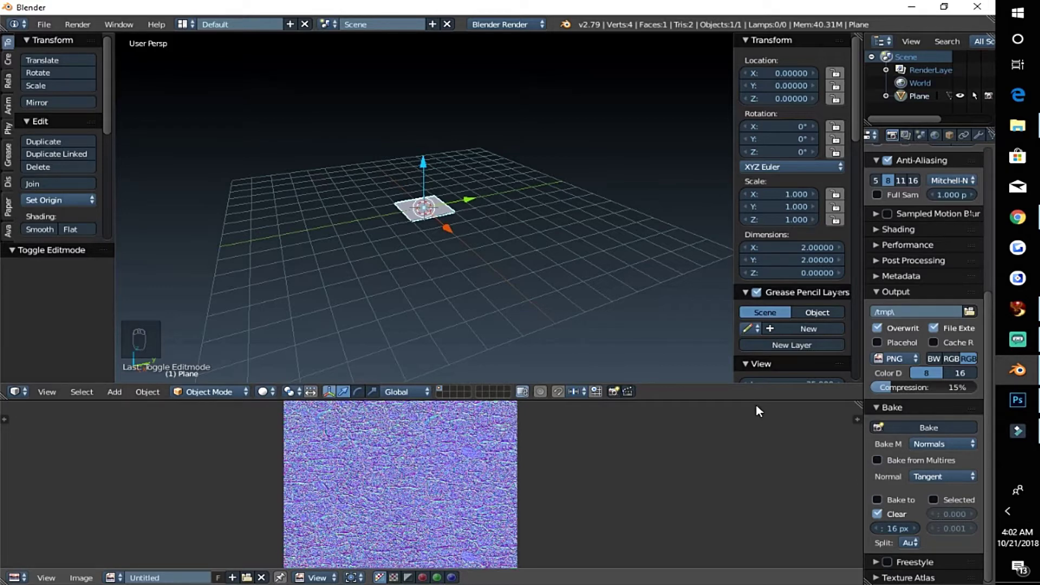
left_click(1017, 217)
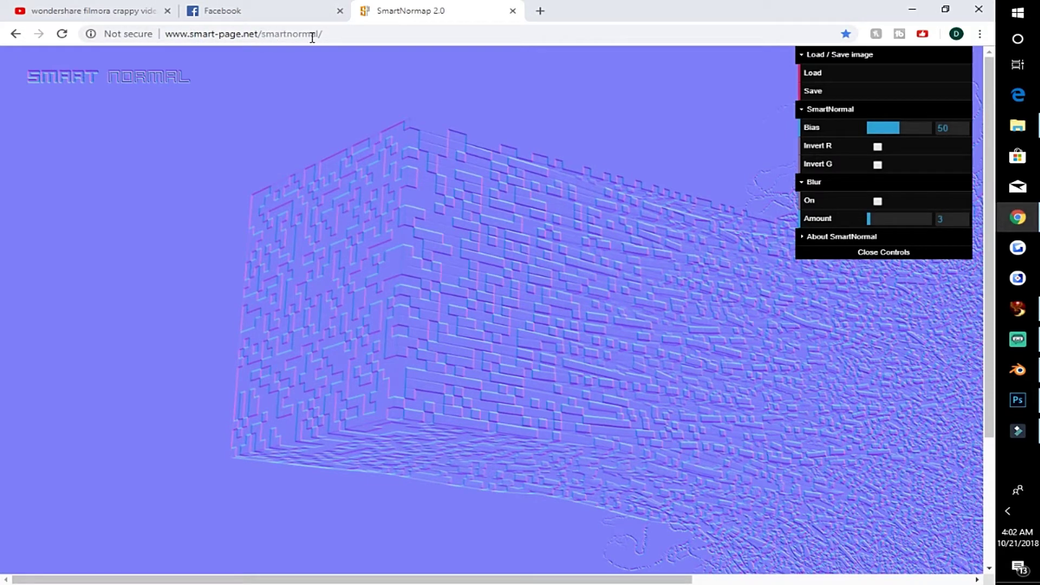
left_click_drag(166, 34, 341, 34)
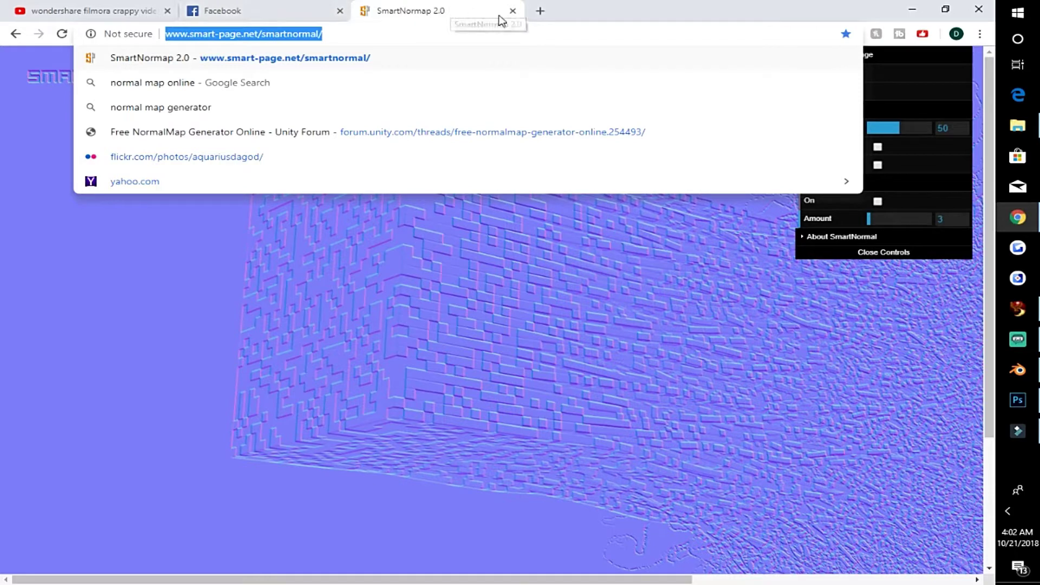
left_click(534, 30)
left_click(171, 272)
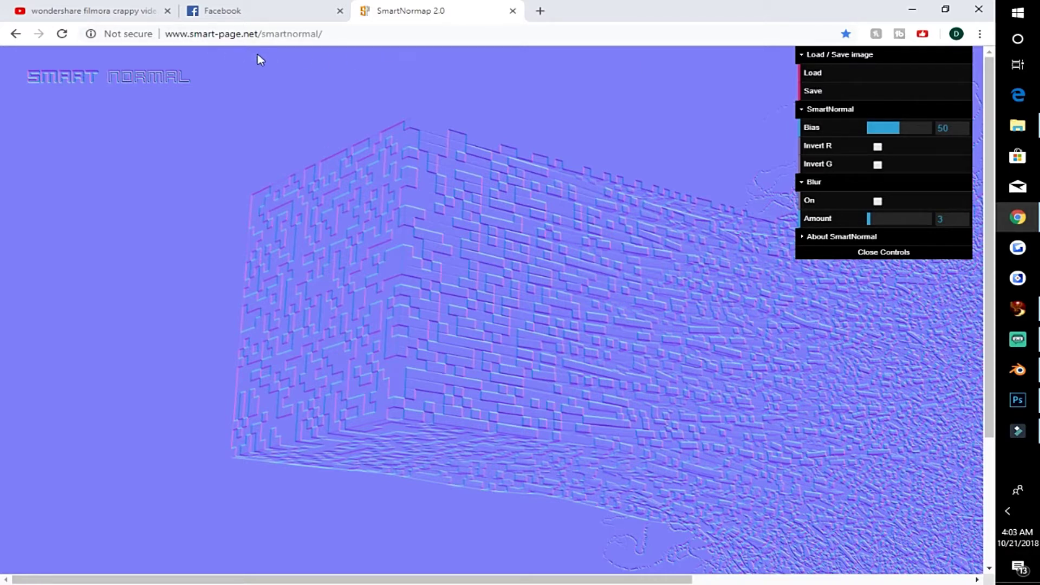
Load the Seamless-Rock-Wall image from the Desktop into SmartNormal to generate its normal map.
left_click(832, 78)
scroll(552, 158, "down", 5)
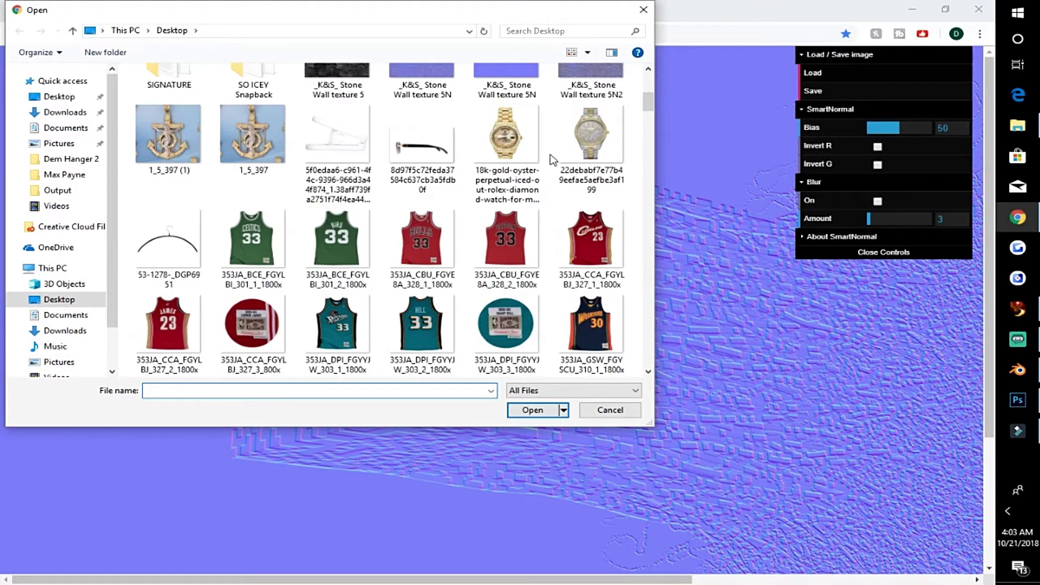
scroll(550, 161, "down", 8)
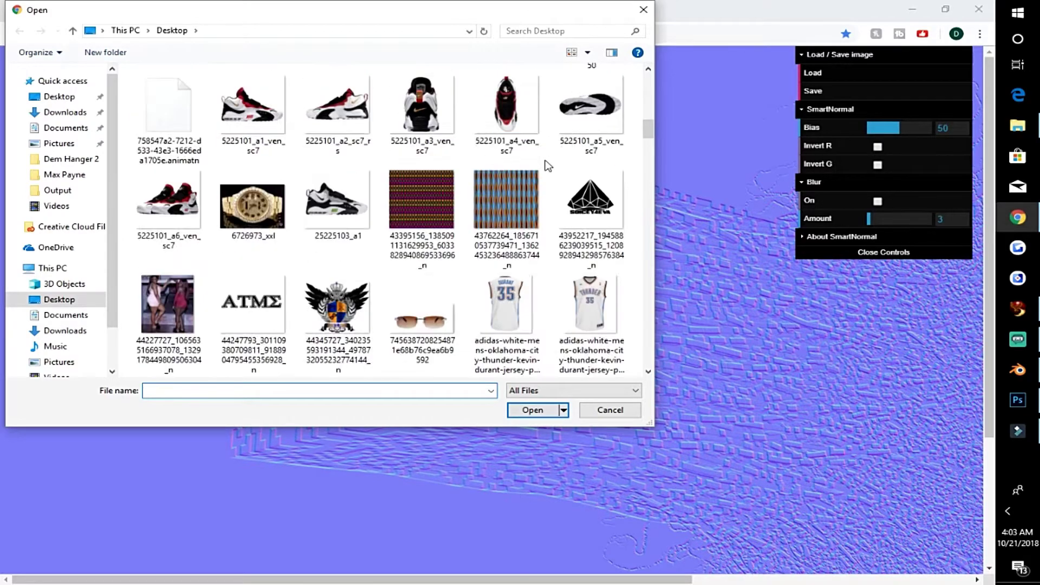
scroll(548, 165, "down", 3)
scroll(549, 166, "down", 10)
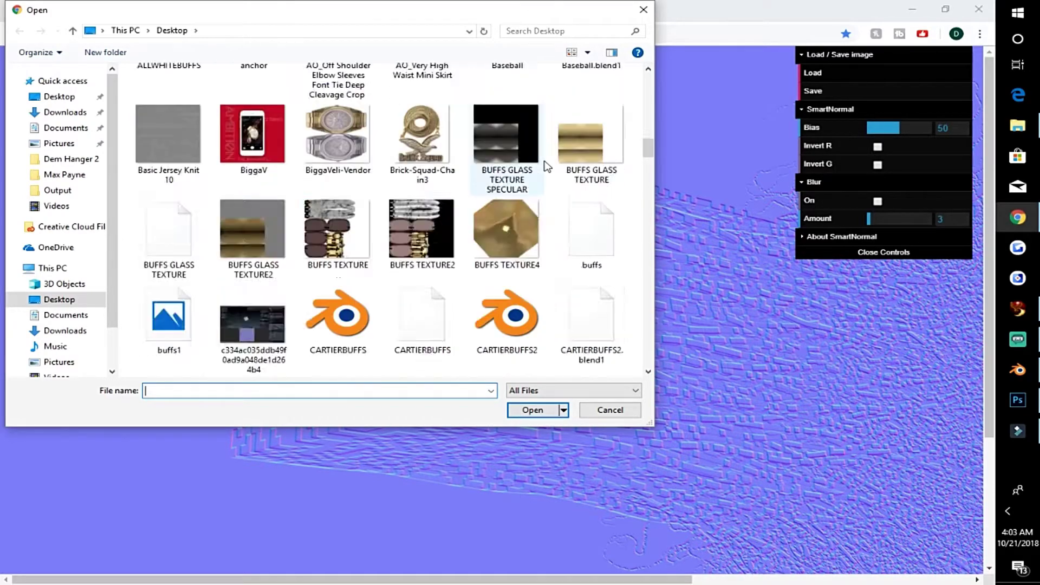
scroll(548, 166, "down", 8)
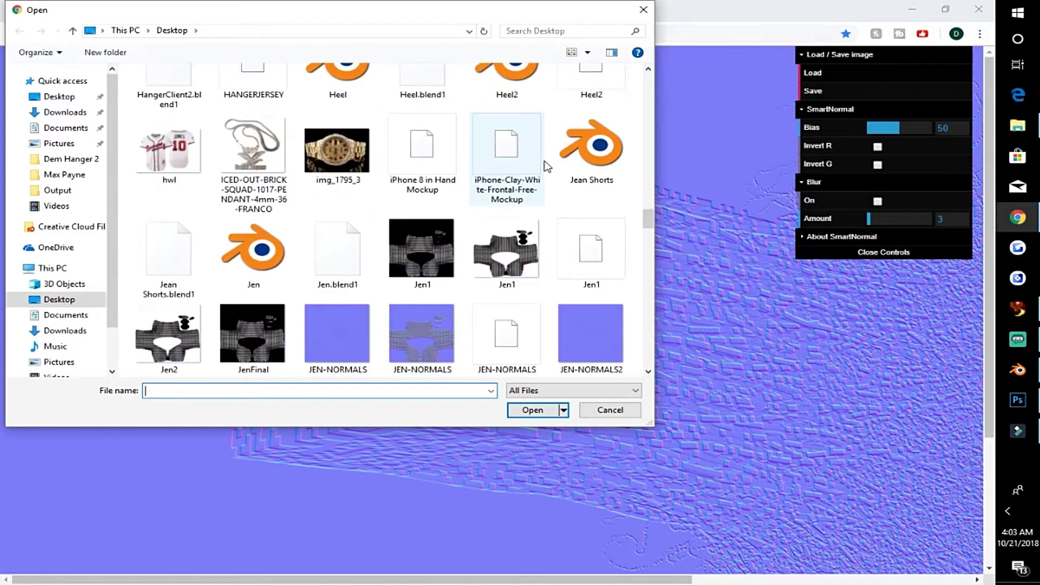
scroll(546, 163, "down", 10)
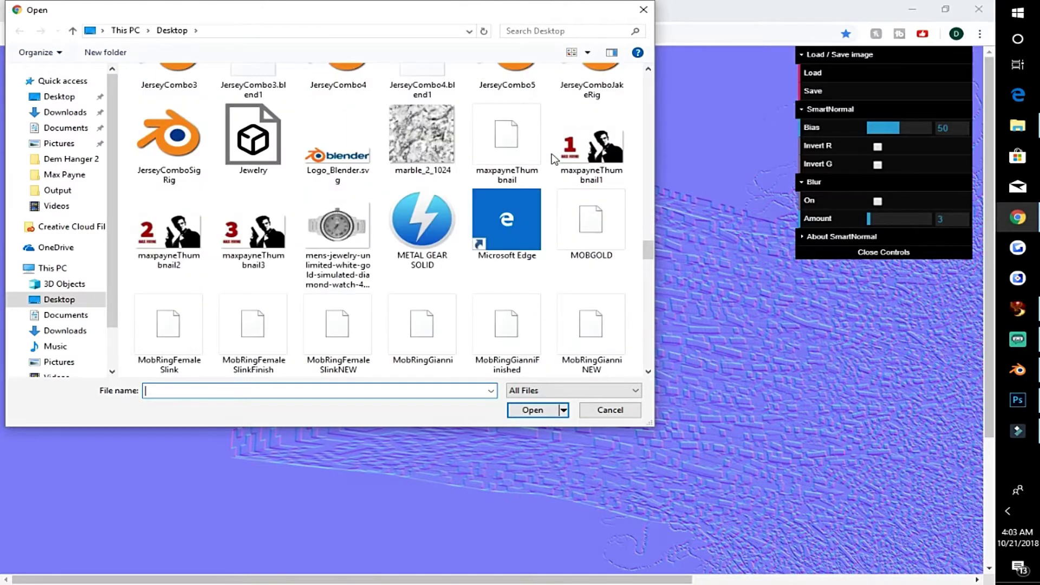
scroll(553, 159, "down", 8)
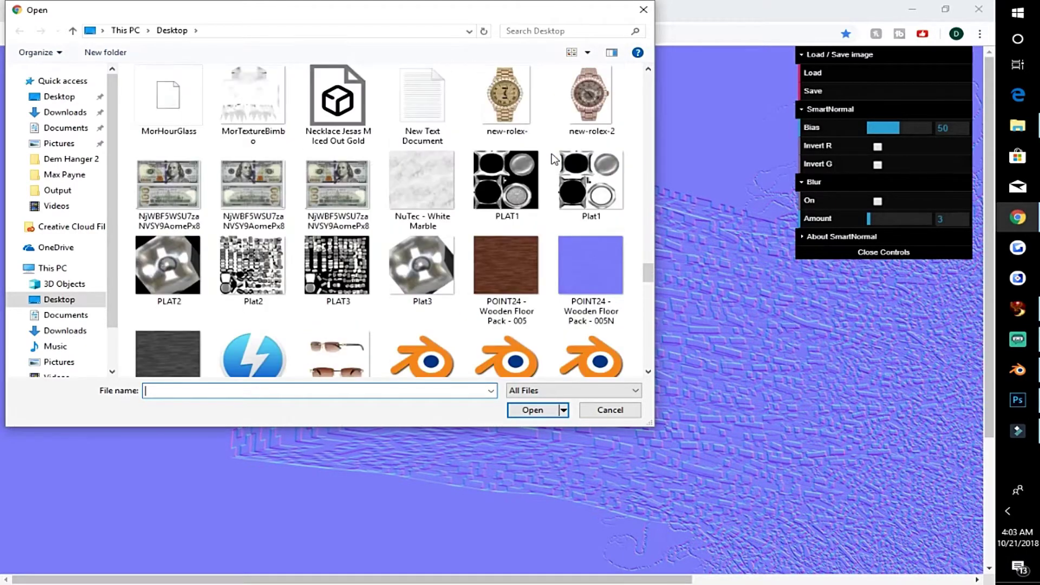
scroll(553, 159, "down", 15)
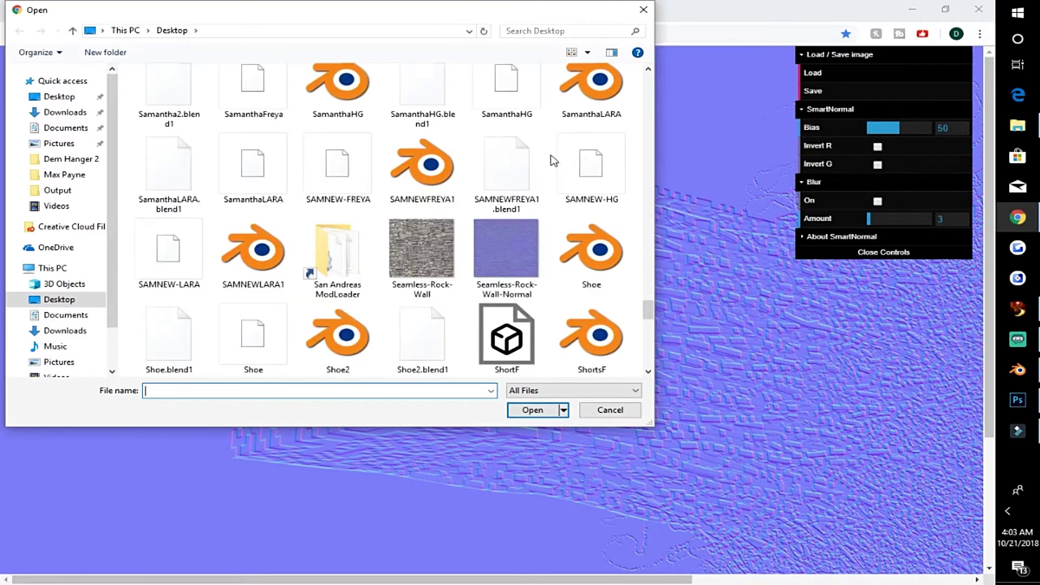
double_click(440, 228)
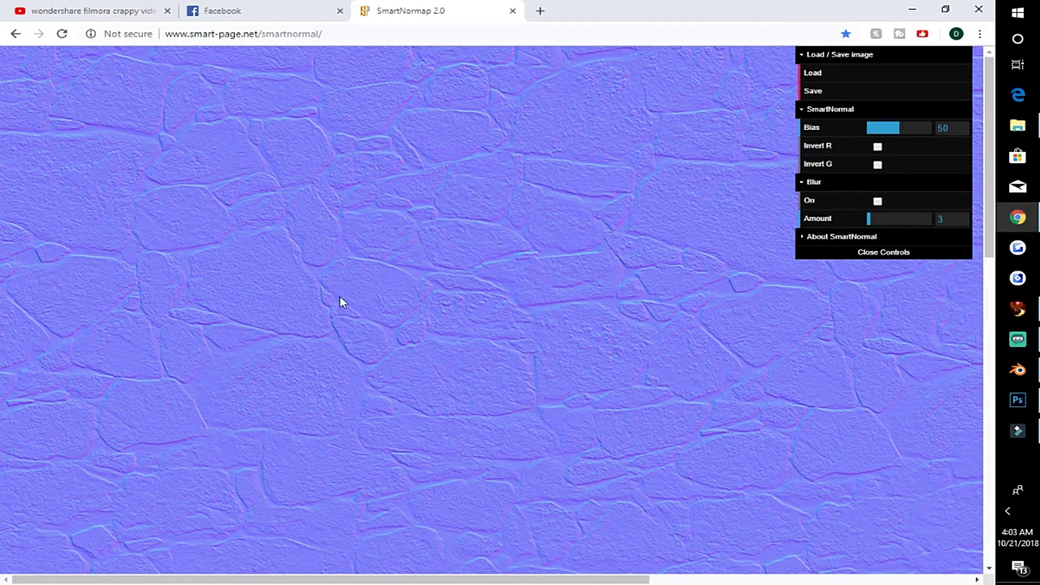
Look over the generated normal map and save it to the Desktop as the PNG image Seamless-Rock-Wall-Normal2.
scroll(715, 351, "down", 4)
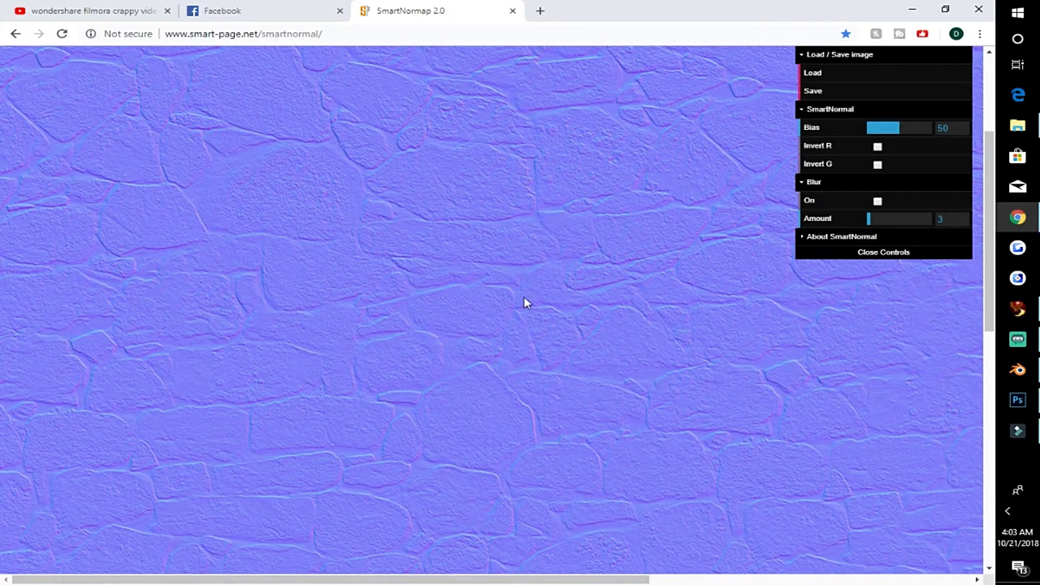
scroll(525, 302, "down", 3)
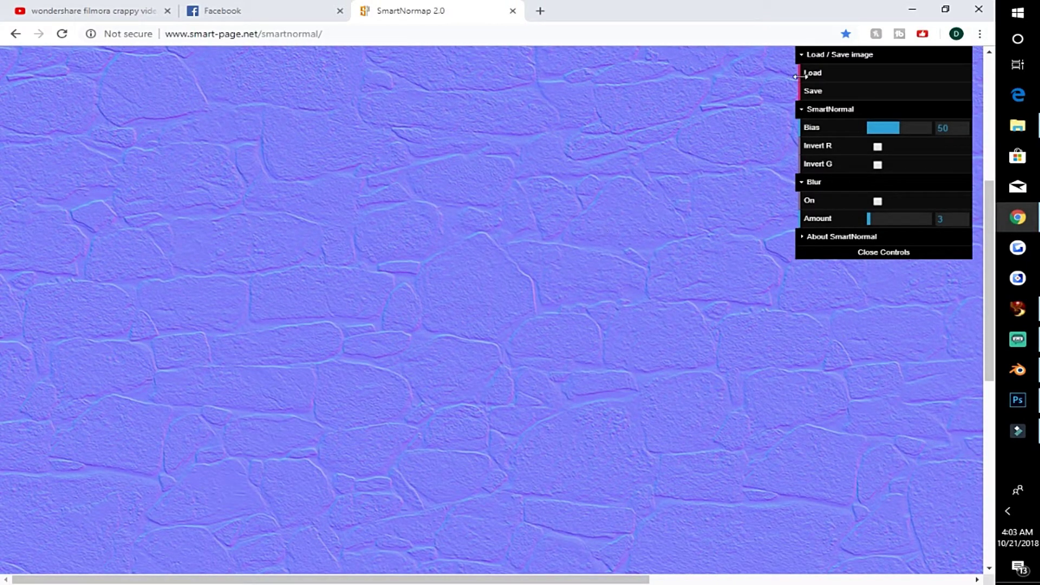
left_click(817, 75)
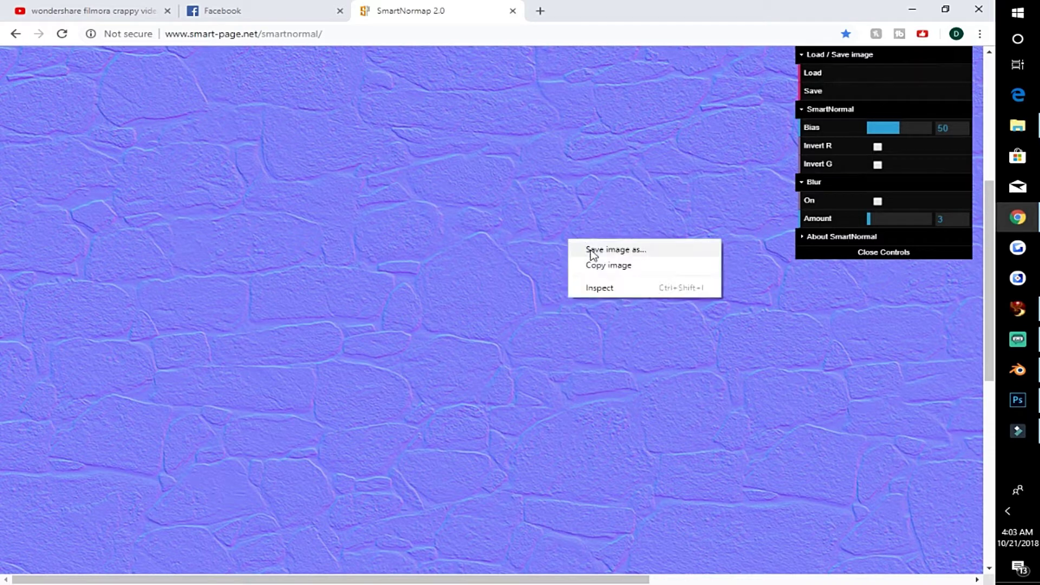
left_click(593, 252)
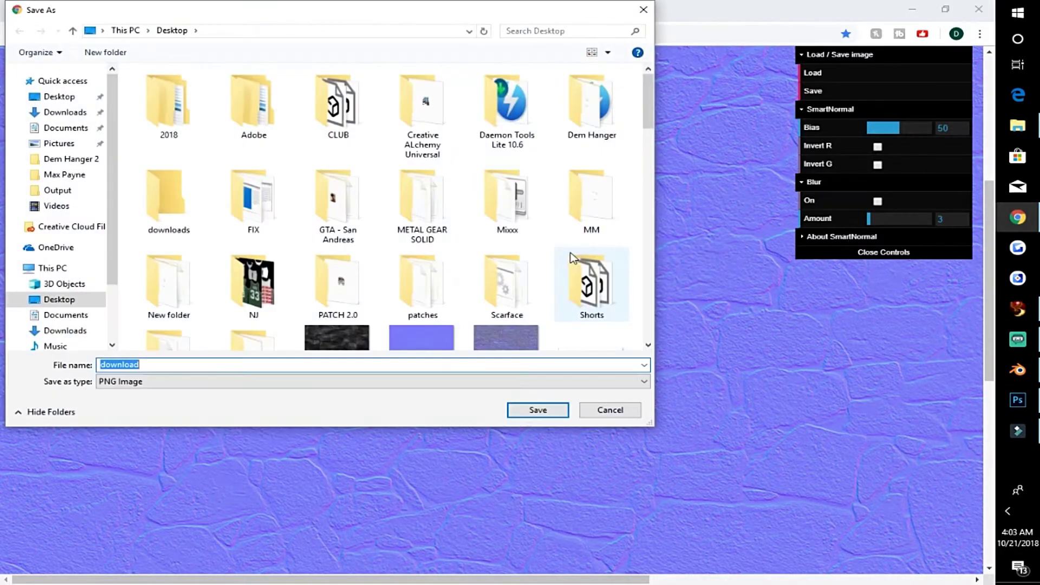
scroll(559, 259, "down", 5)
scroll(558, 268, "down", 10)
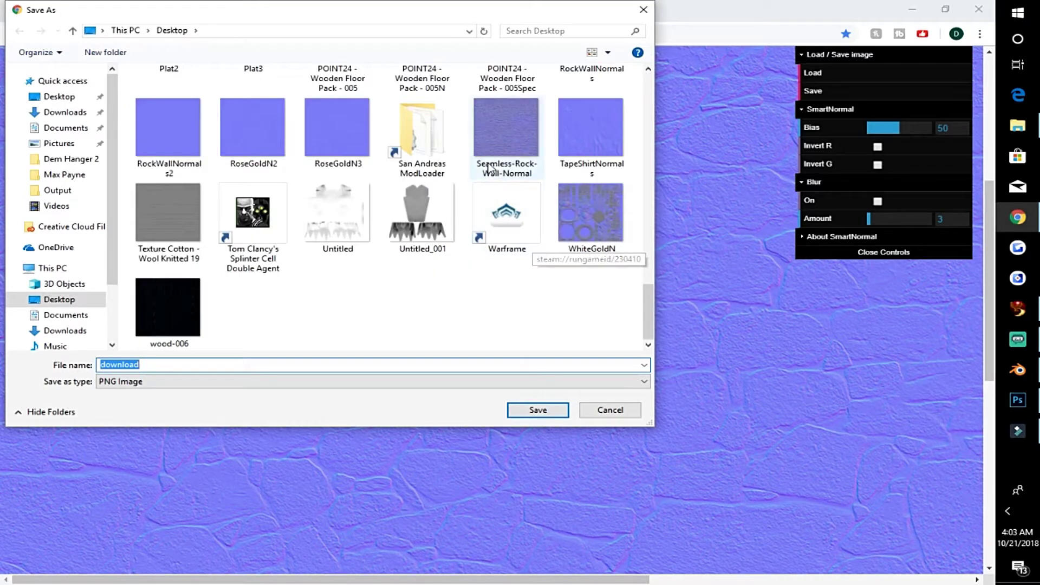
left_click(519, 157)
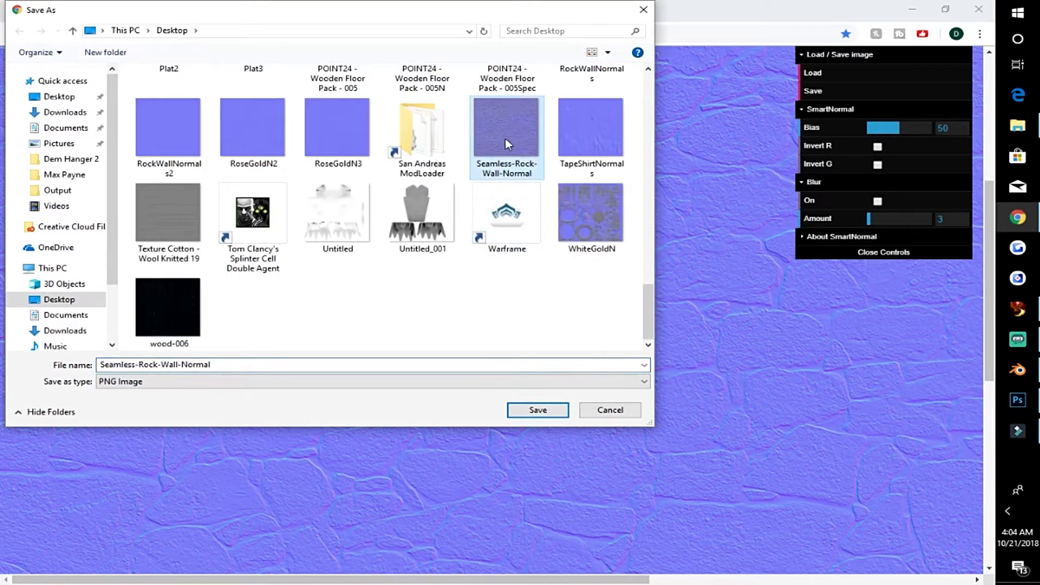
left_click(281, 363)
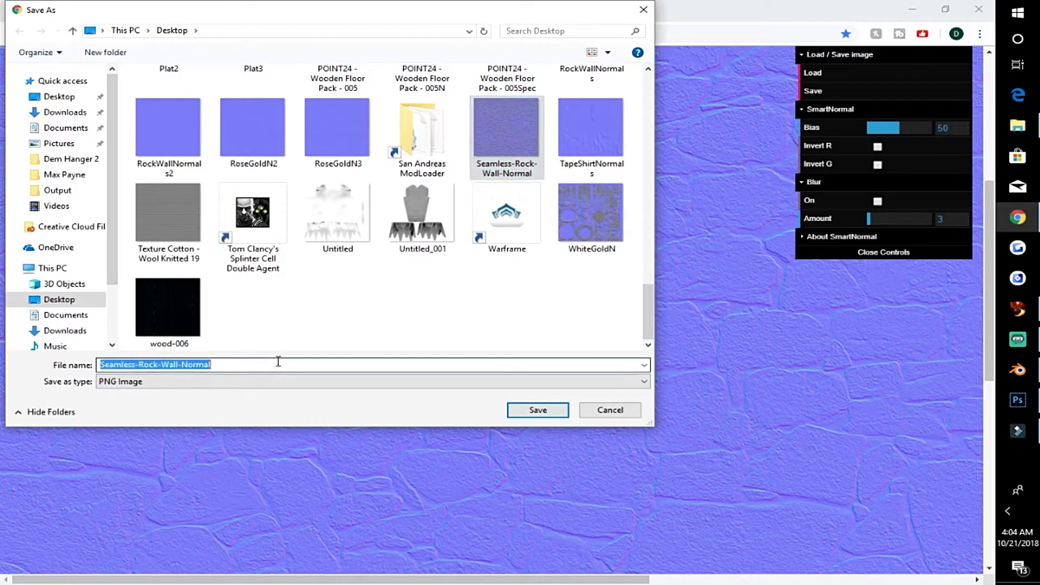
double_click(282, 363)
left_click(282, 364)
type("2")
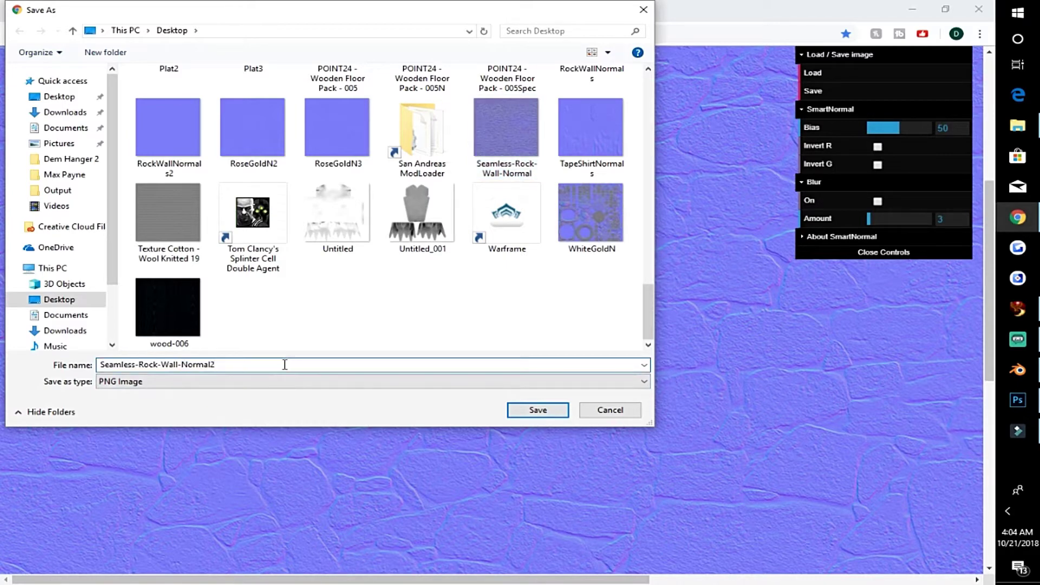
key("Return")
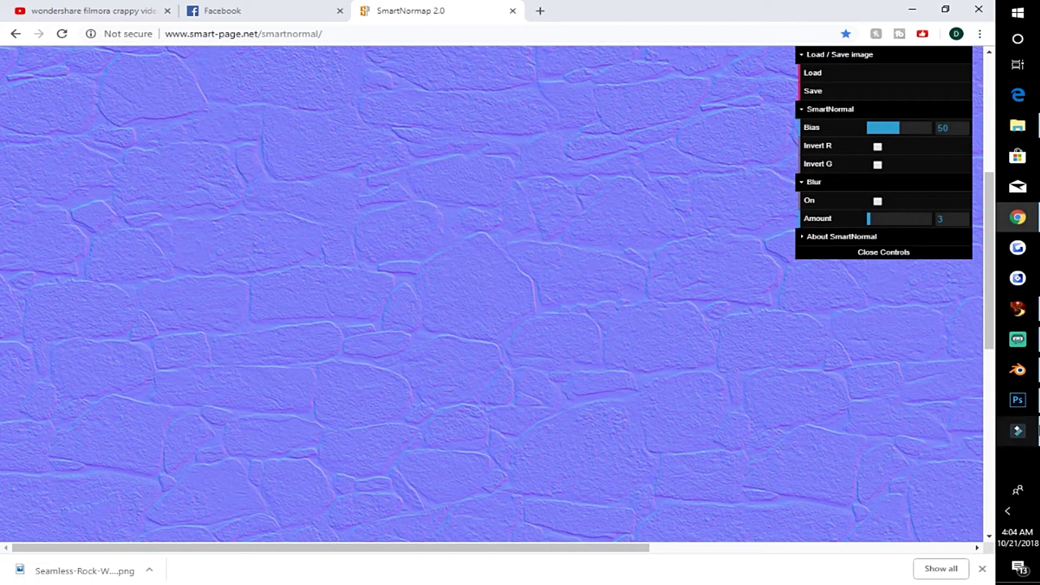
Switch to Photoshop and close the Seamless-Rock-Wall-Recovered.jpg and Snapshot_021-Recovered.jpg documents.
left_click(1018, 401)
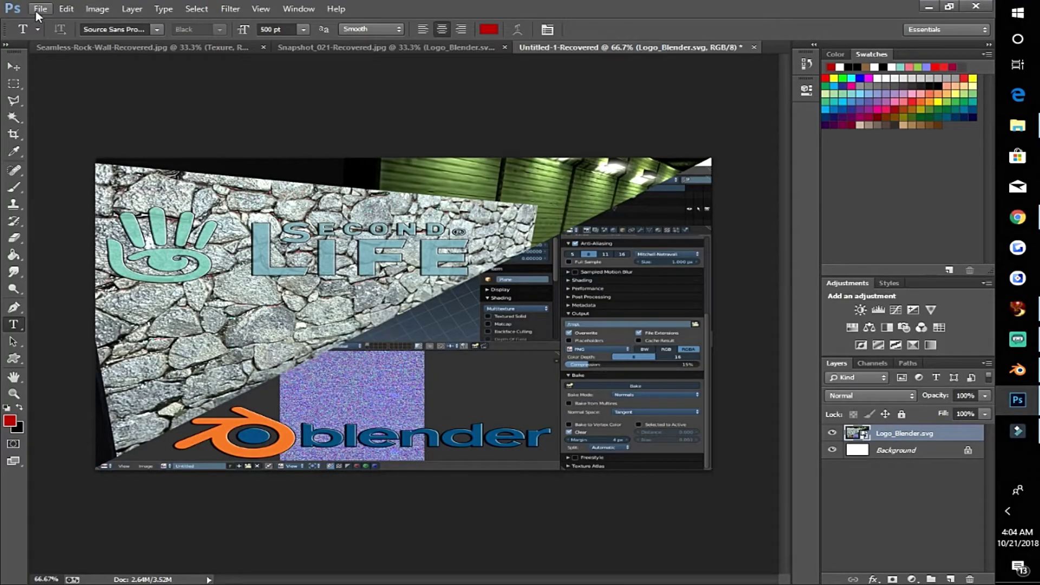
left_click(40, 8)
left_click(60, 34)
left_click(39, 9)
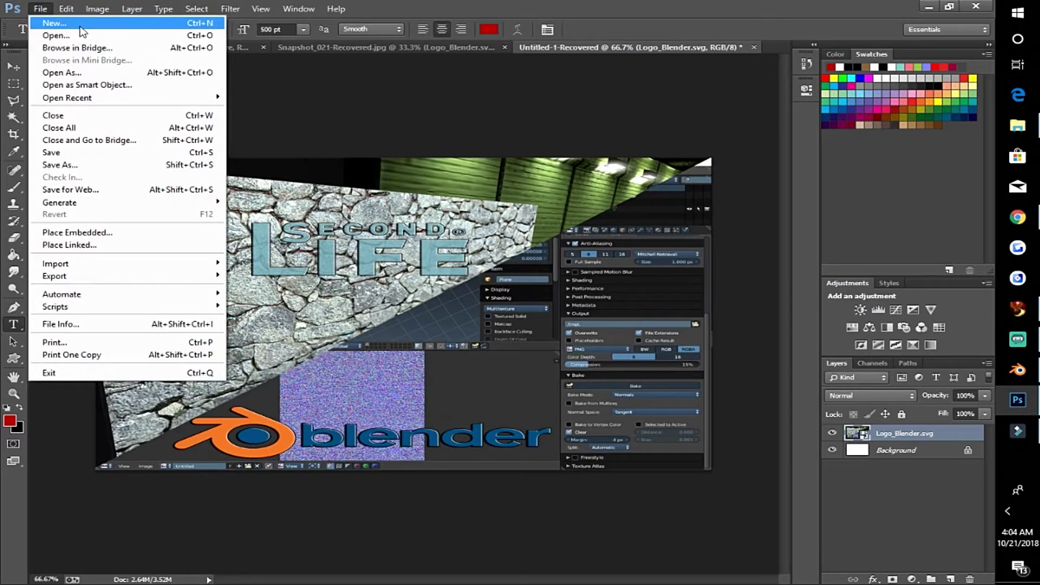
left_click(229, 58)
left_click(265, 47)
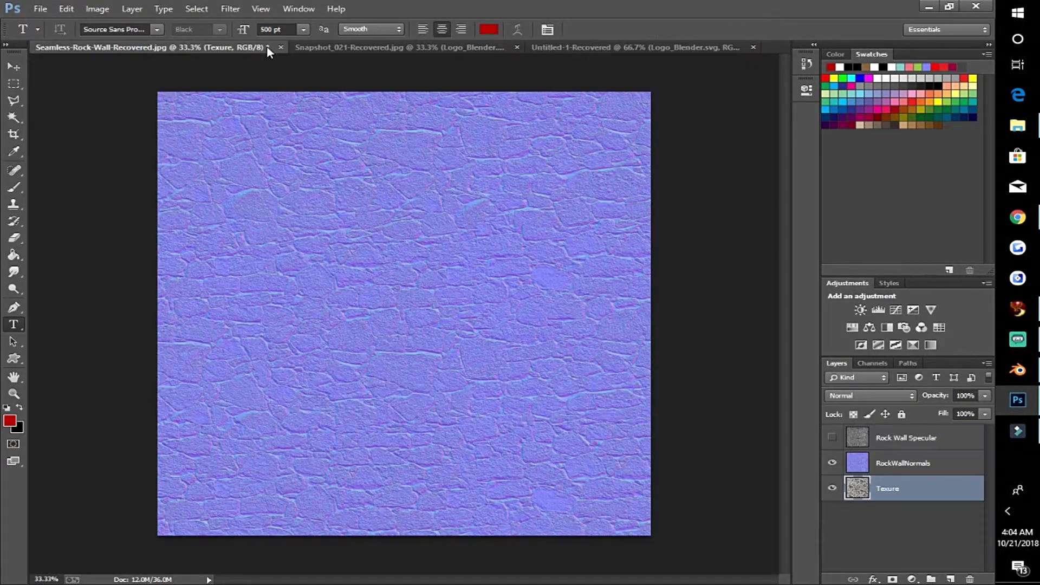
left_click(491, 225)
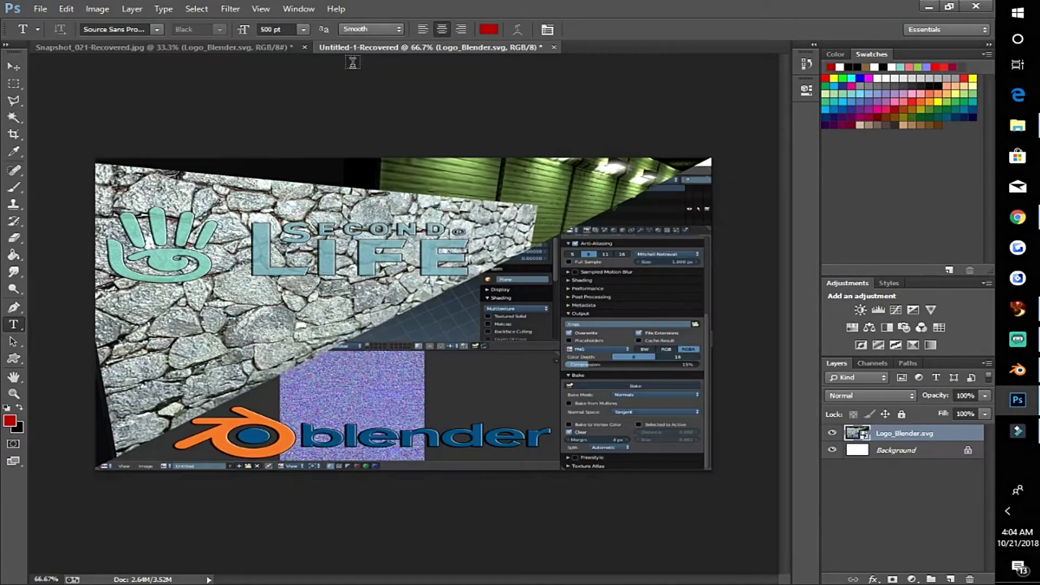
left_click(262, 49)
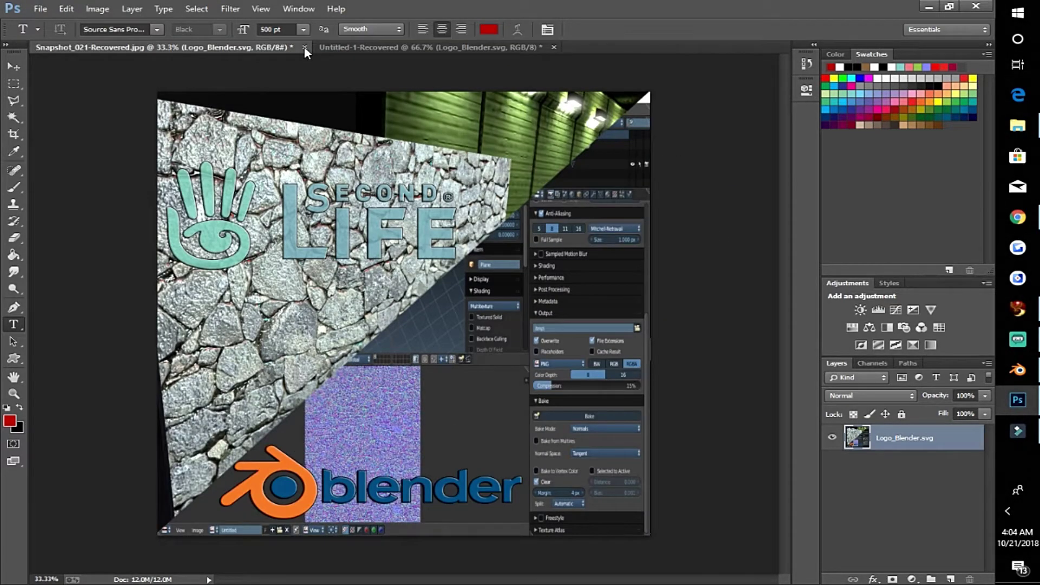
left_click(304, 47)
left_click(495, 226)
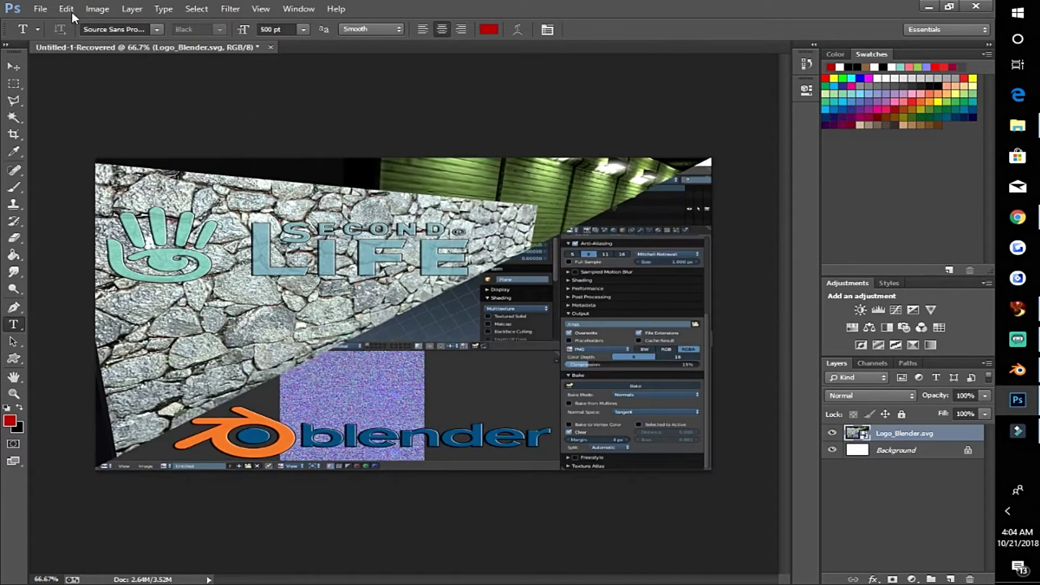
Create a new blank document 1024 pixels wide and 1024 pixels high.
left_click(42, 9)
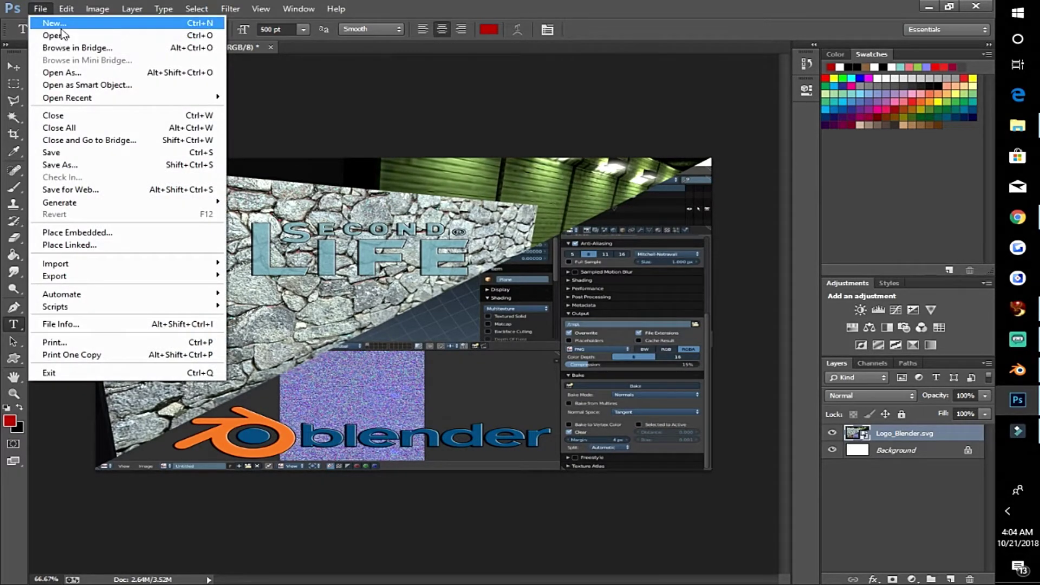
left_click(61, 30)
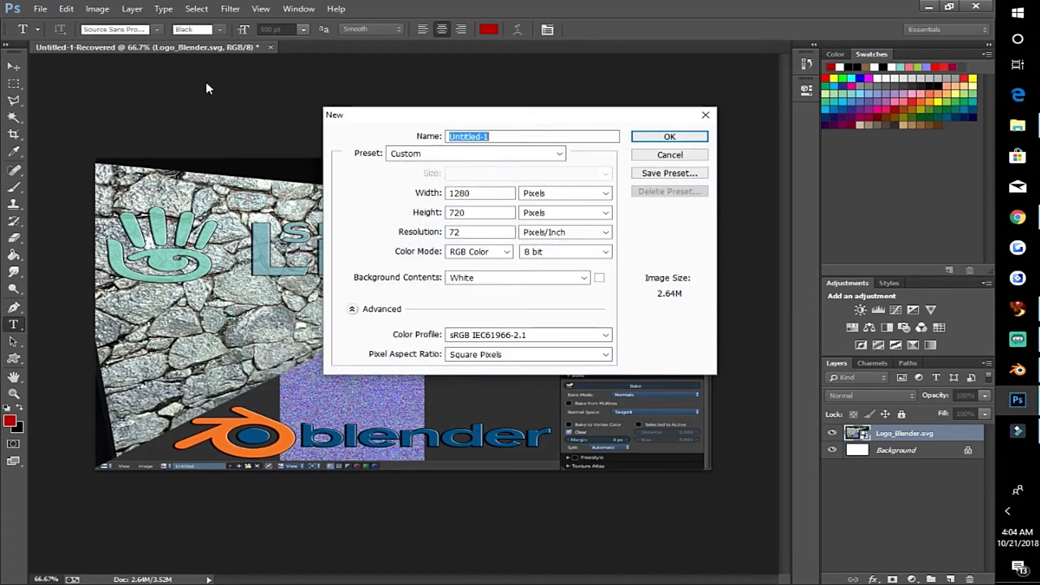
double_click(480, 194)
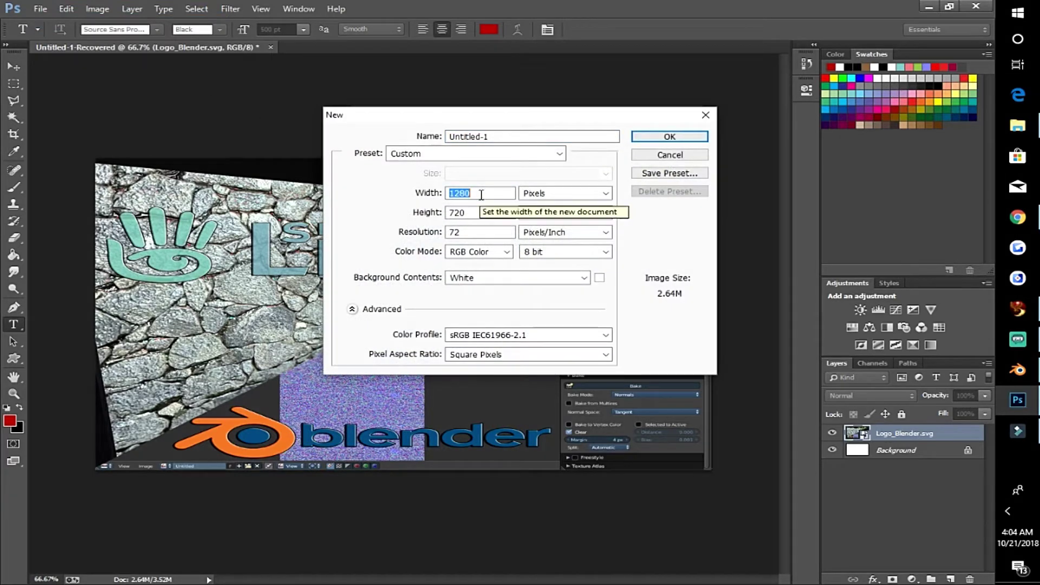
type("1024")
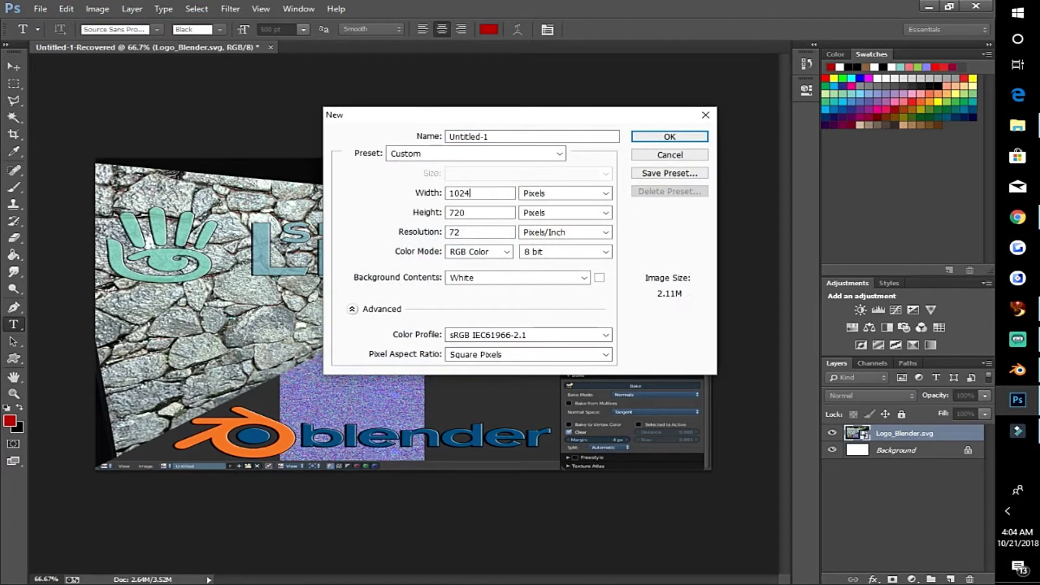
double_click(467, 214)
type("1000")
key("Return")
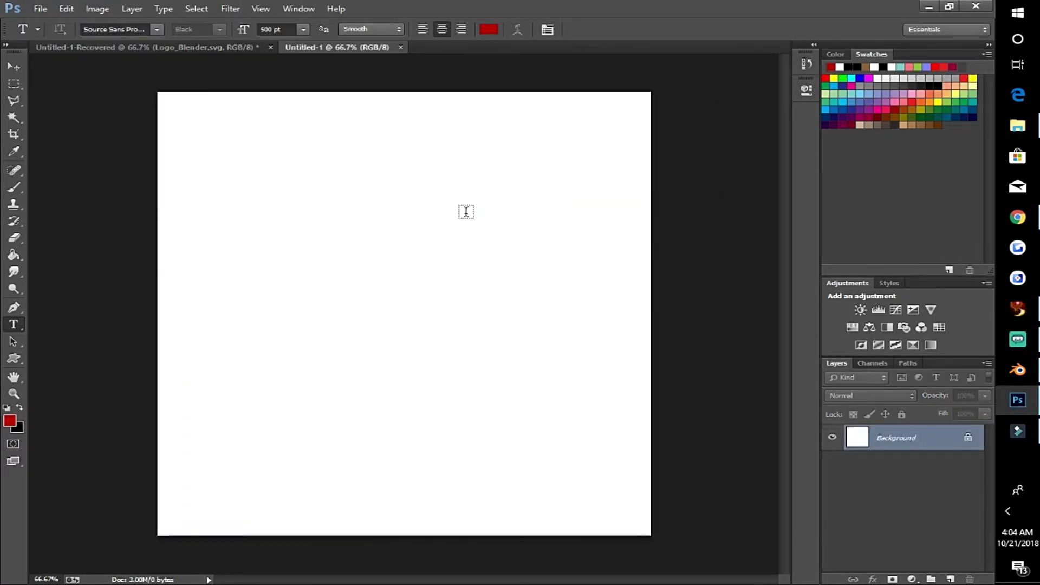
Place the RockWallNormals image from the Desktop as an embedded layer filling the canvas.
left_click(41, 9)
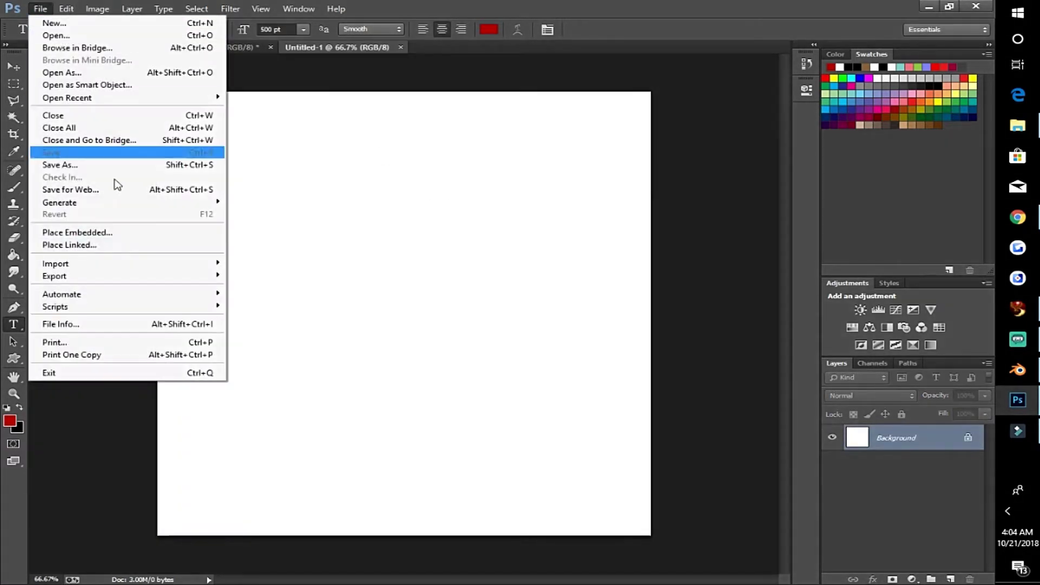
left_click(122, 232)
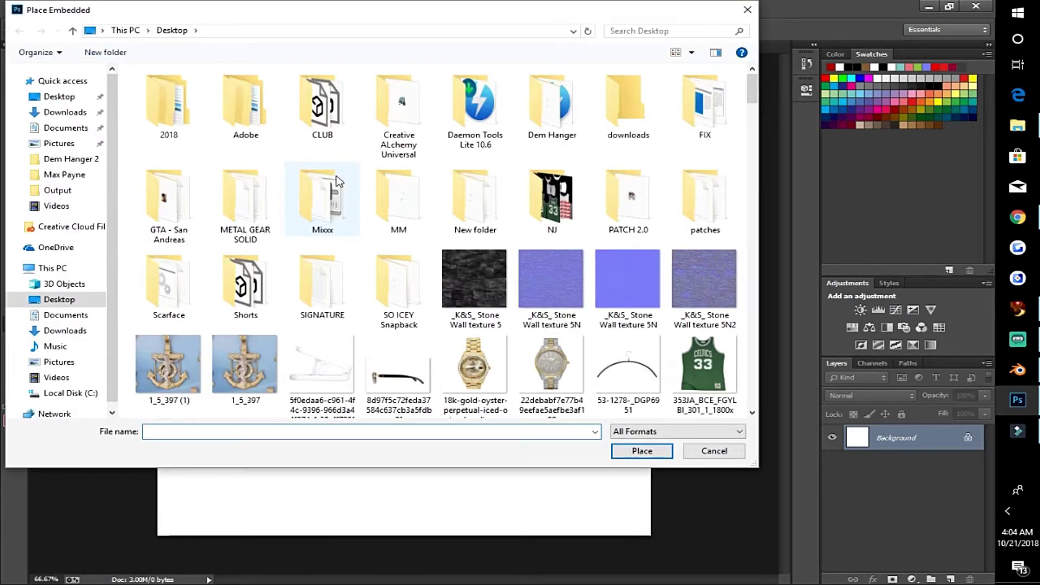
scroll(337, 181, "down", 20)
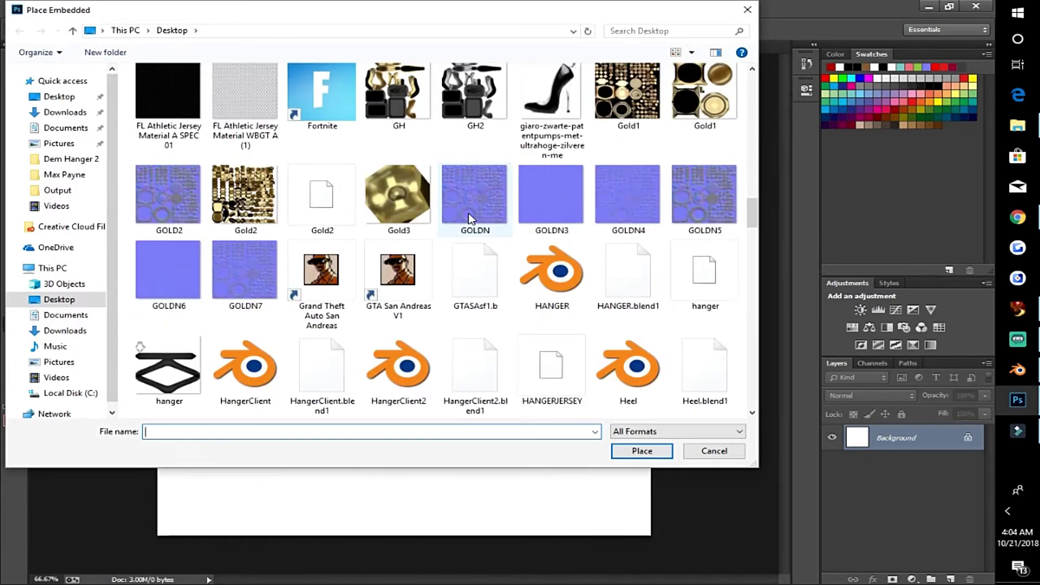
scroll(470, 219, "down", 15)
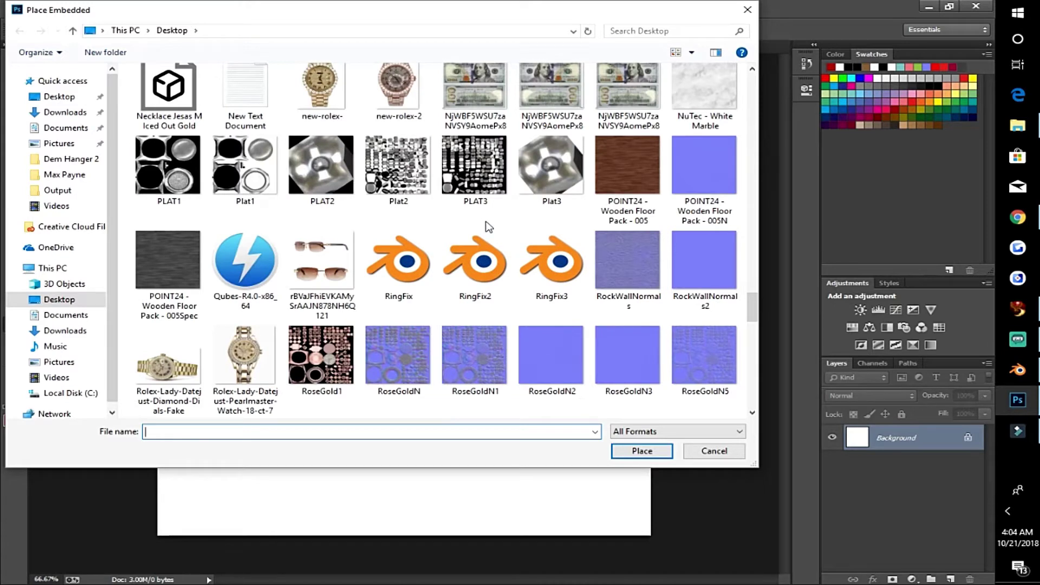
left_click(624, 272)
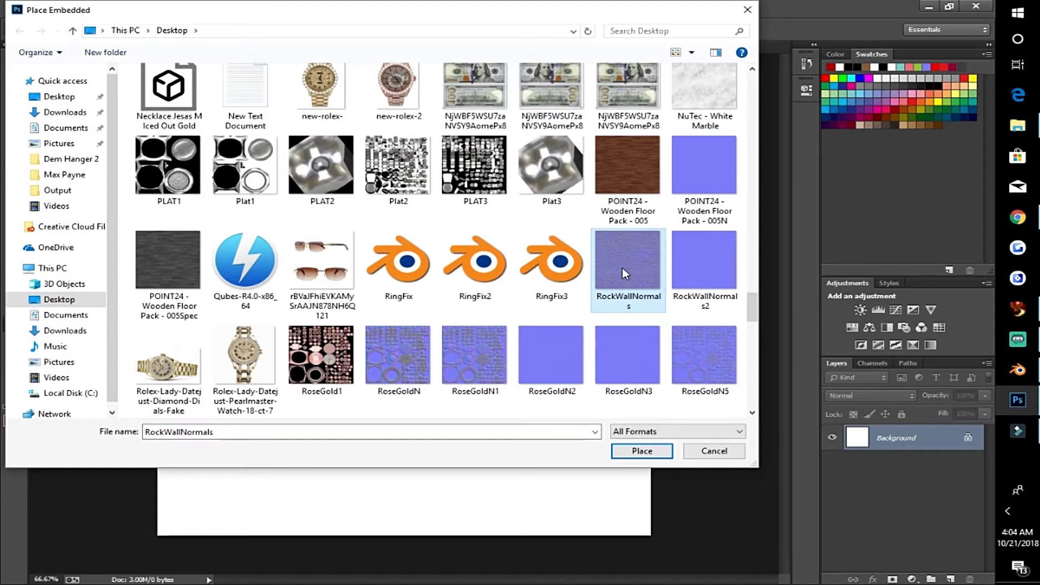
double_click(625, 272)
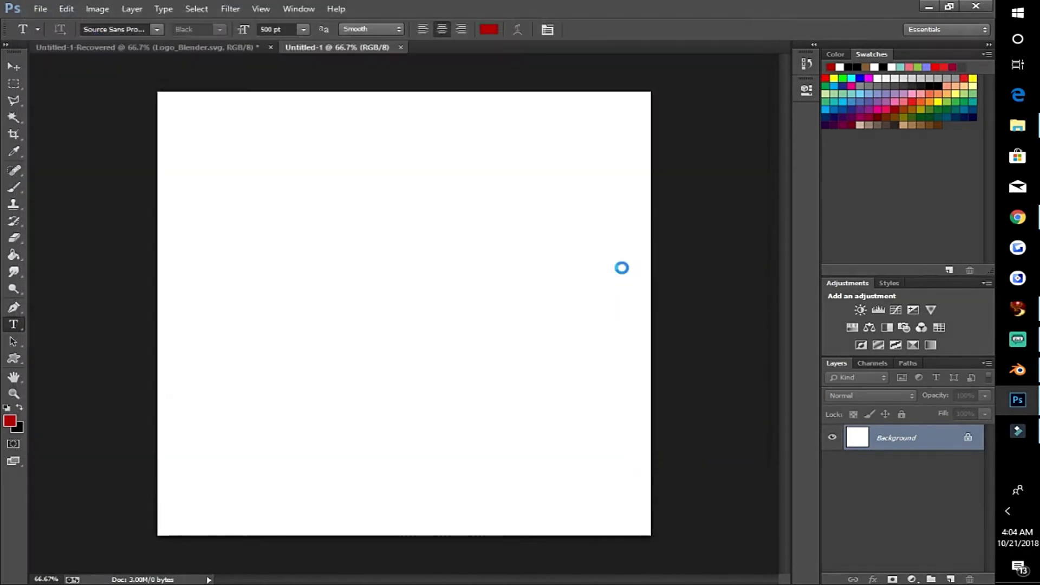
key("t")
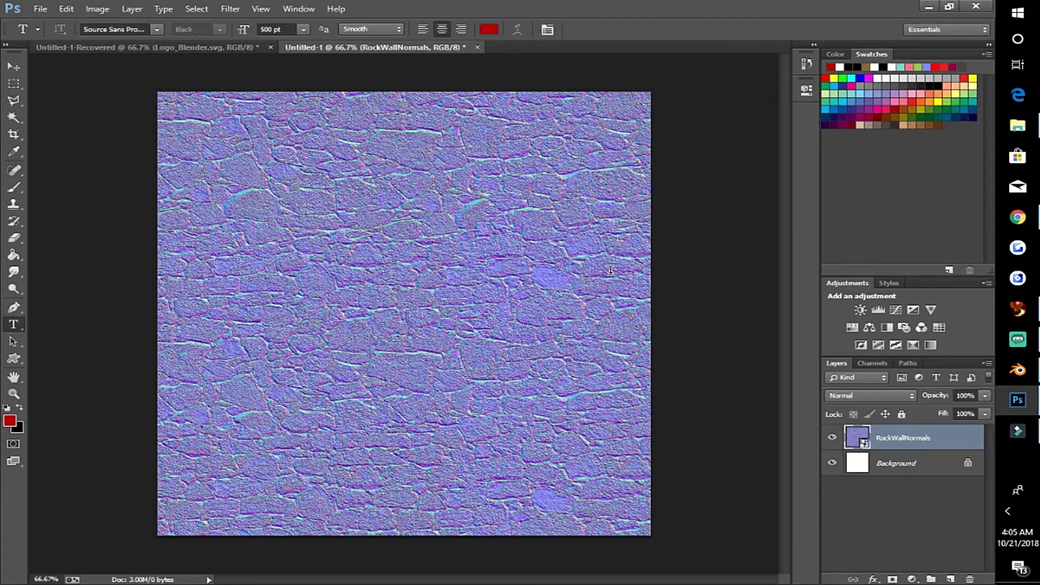
Place the RockWallNormals2 image from the Desktop as an embedded layer above RockWallNormals.
left_click(40, 9)
left_click(125, 233)
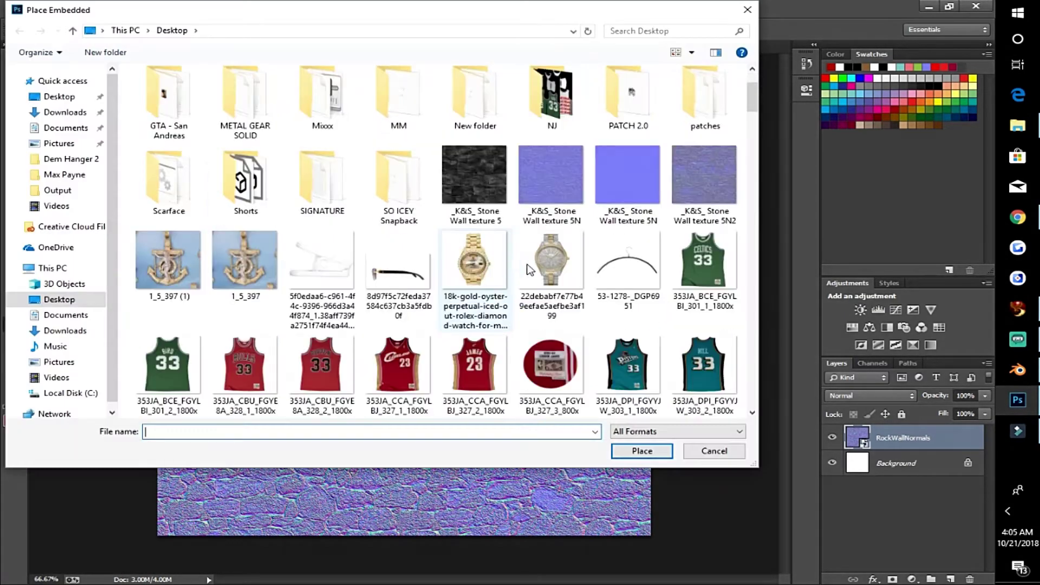
scroll(567, 275, "down", 15)
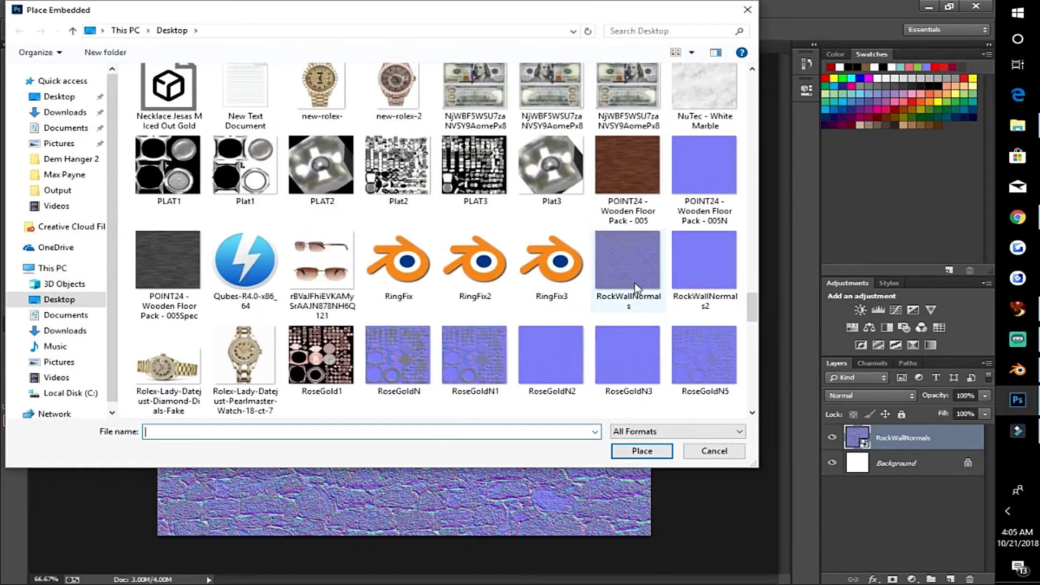
scroll(645, 273, "down", 8)
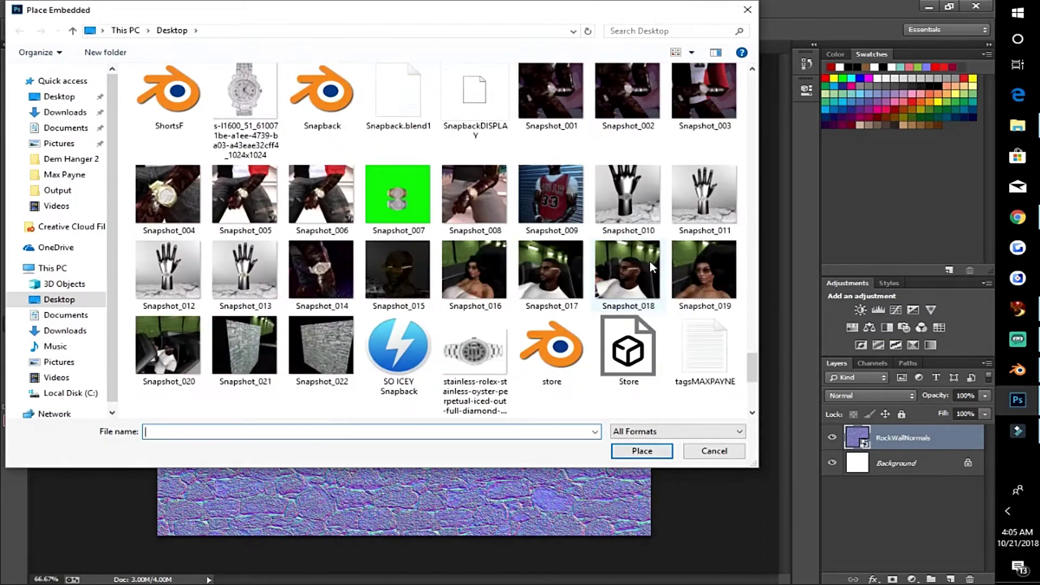
scroll(650, 261, "up", 3)
scroll(655, 264, "up", 8)
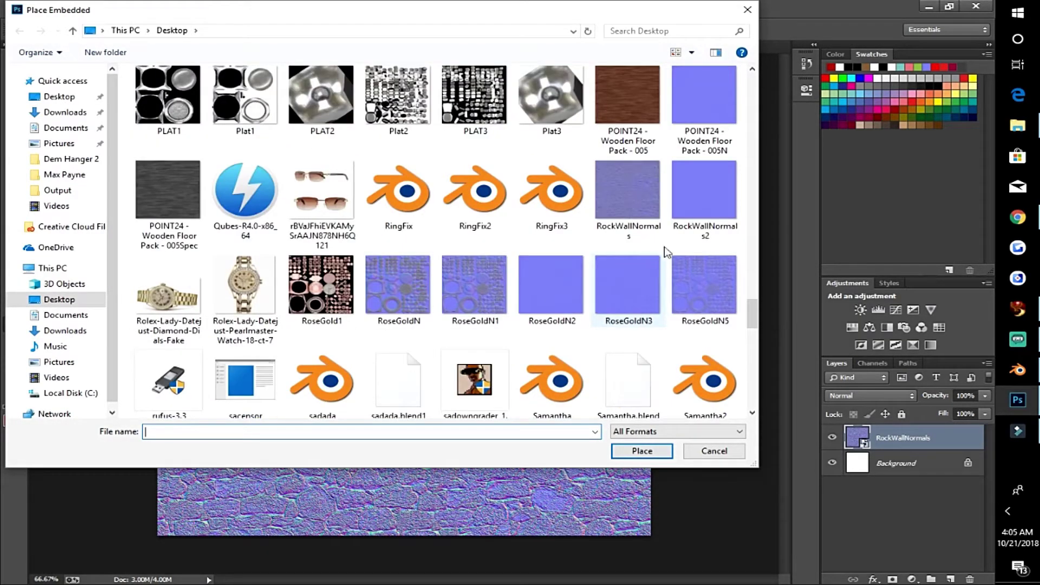
double_click(696, 200)
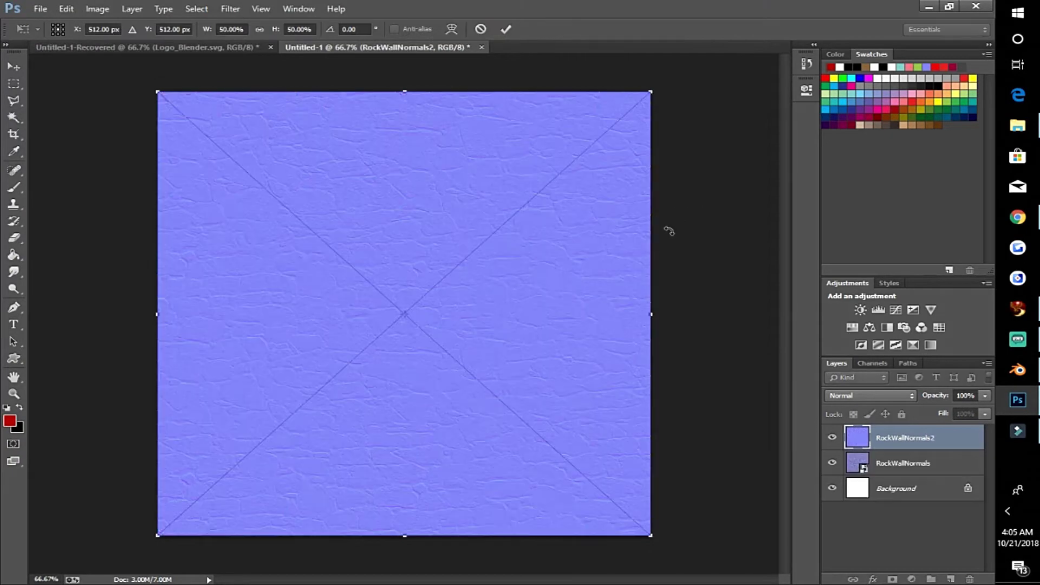
key("t")
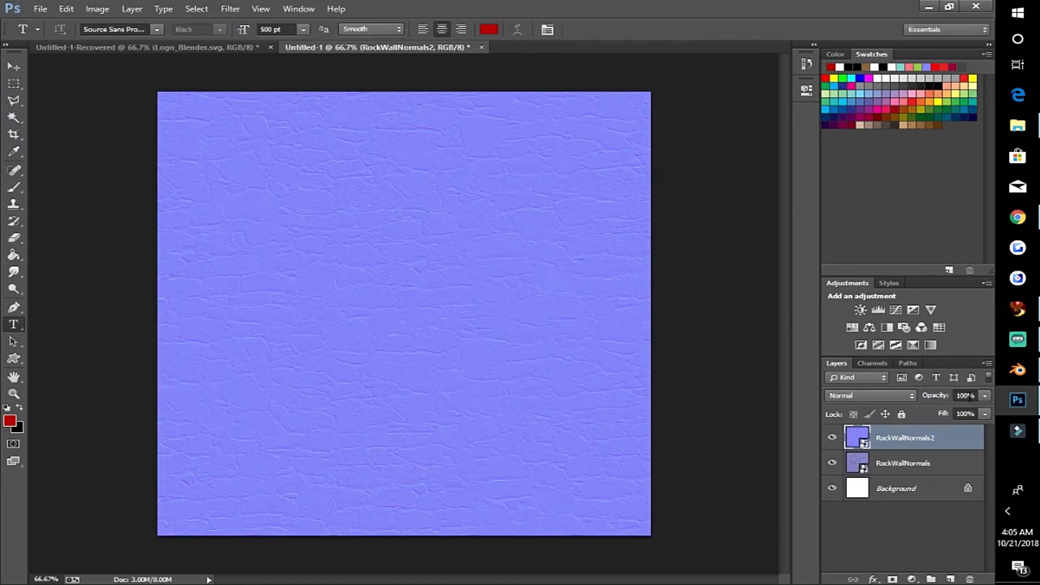
Try 75% opacity on the RockWallNormals2 layer and settle on 50% to blend it with the layer below.
left_click(967, 396)
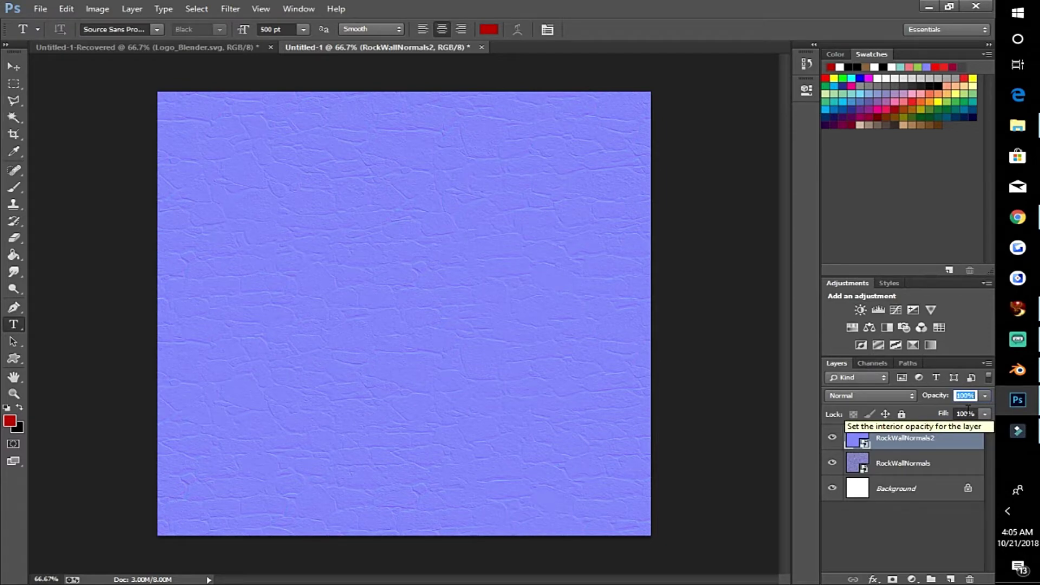
type("50")
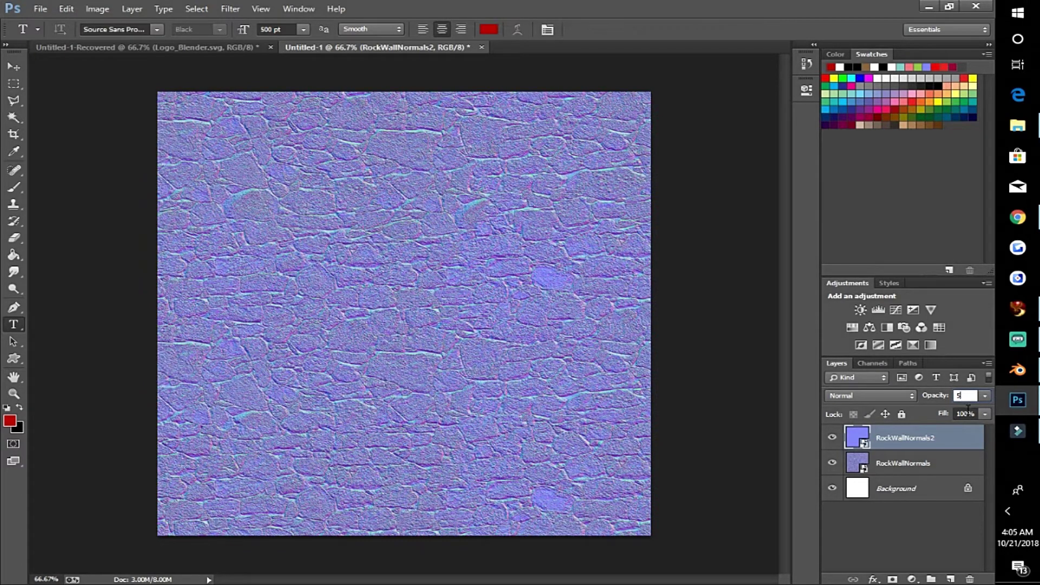
key("BackSpace")
key("BackSpace")
type("75")
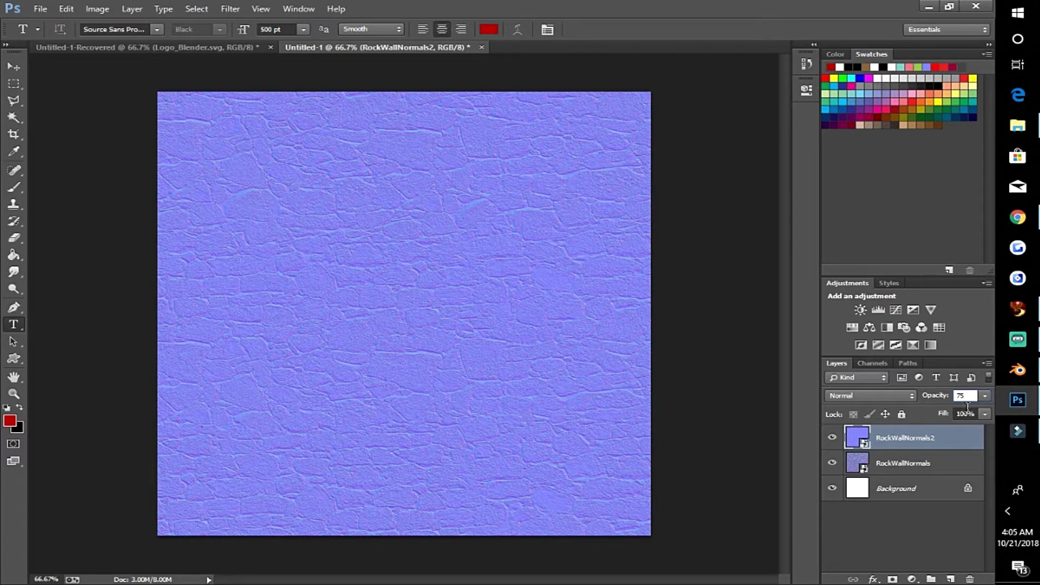
key("BackSpace")
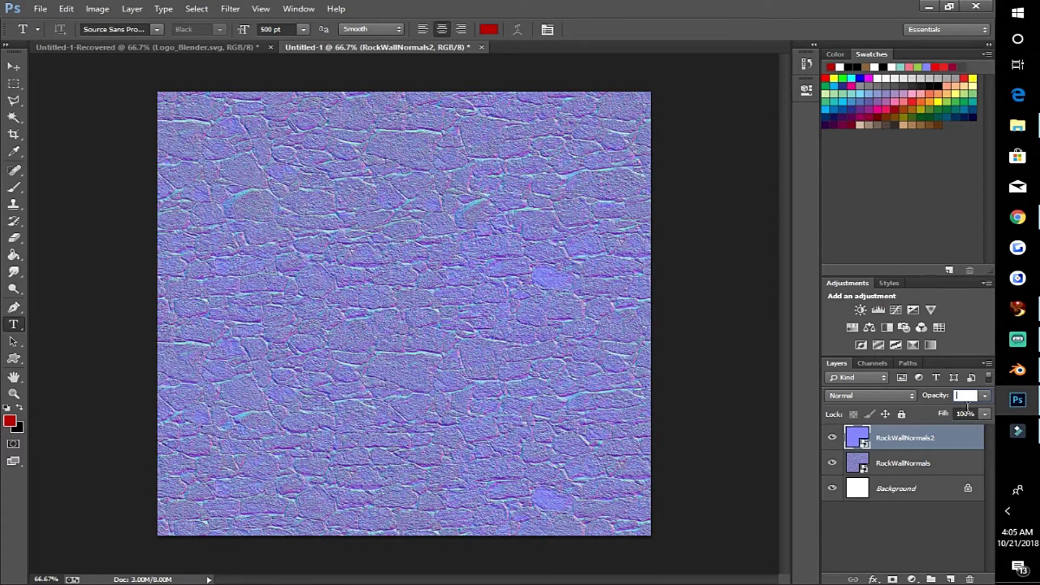
type("50")
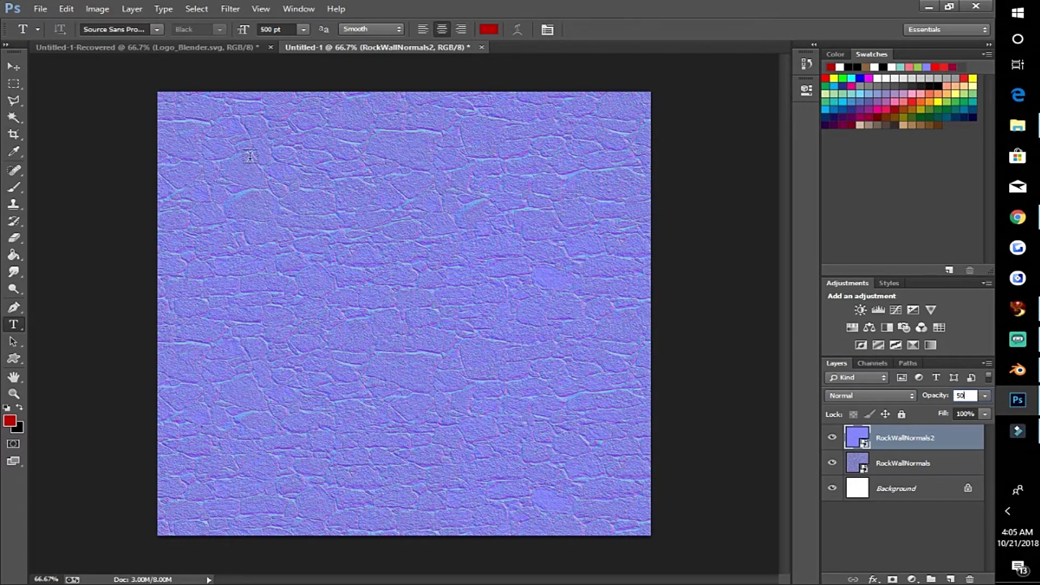
left_click(930, 471)
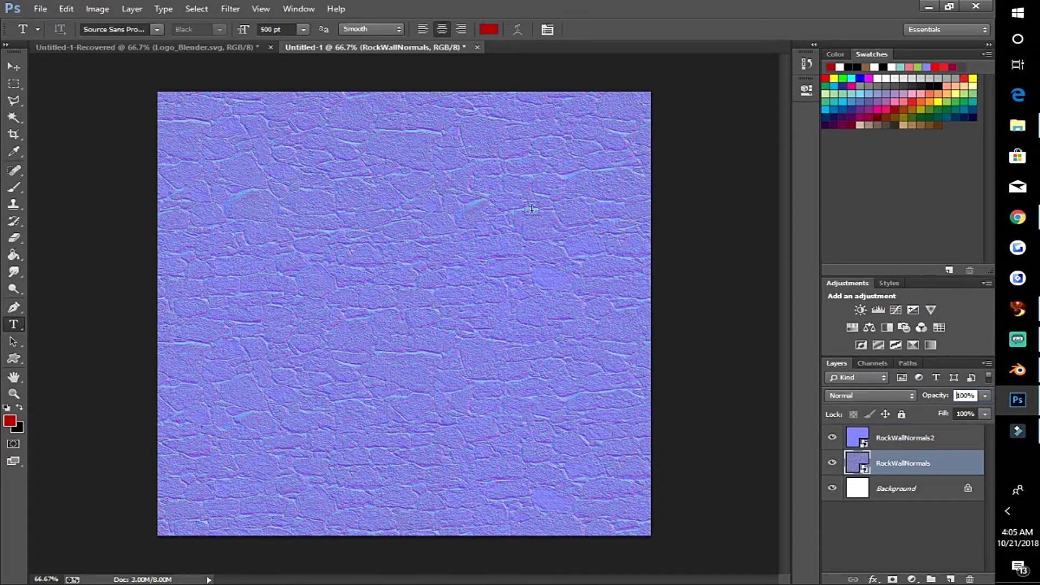
Merge the RockWallNormals2, RockWallNormals and Background layers into a single background layer.
left_click(948, 441)
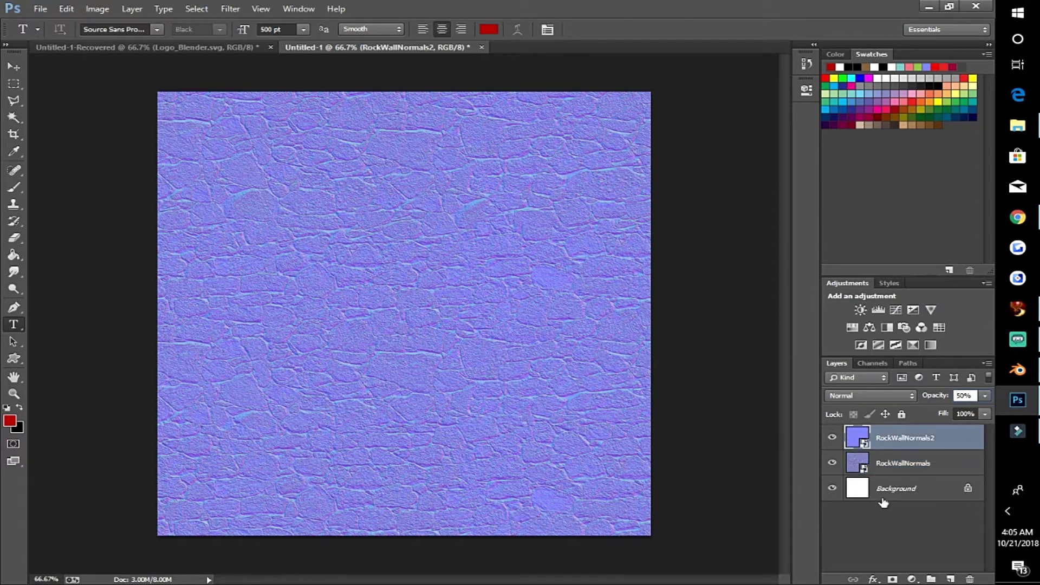
left_click(907, 490, "shift")
right_click(899, 488)
left_click(899, 455)
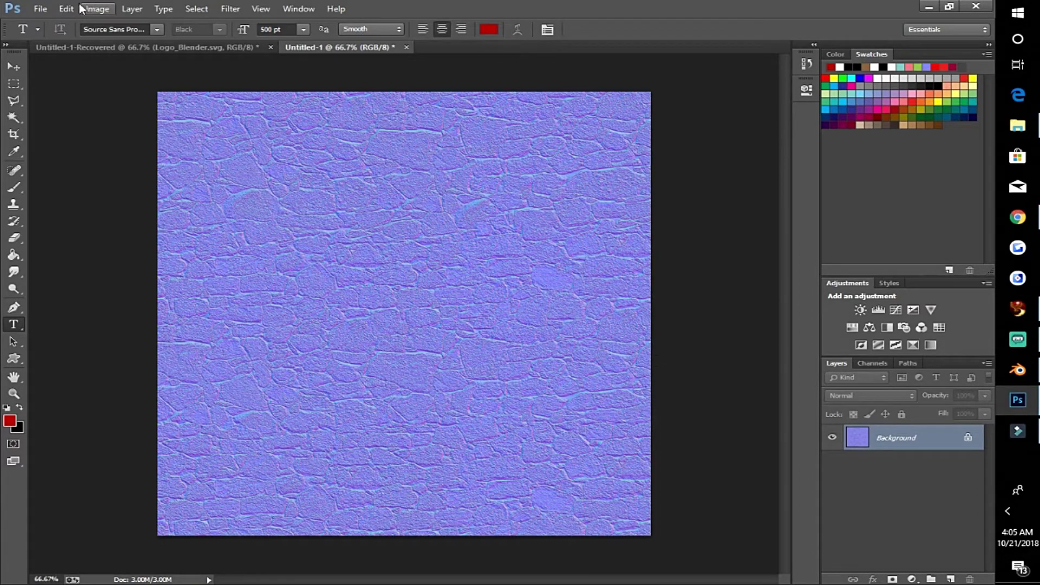
Start saving the merged image as a new file on the Desktop and name it Seamless-Rock-Wall-Normal3.
left_click(62, 9)
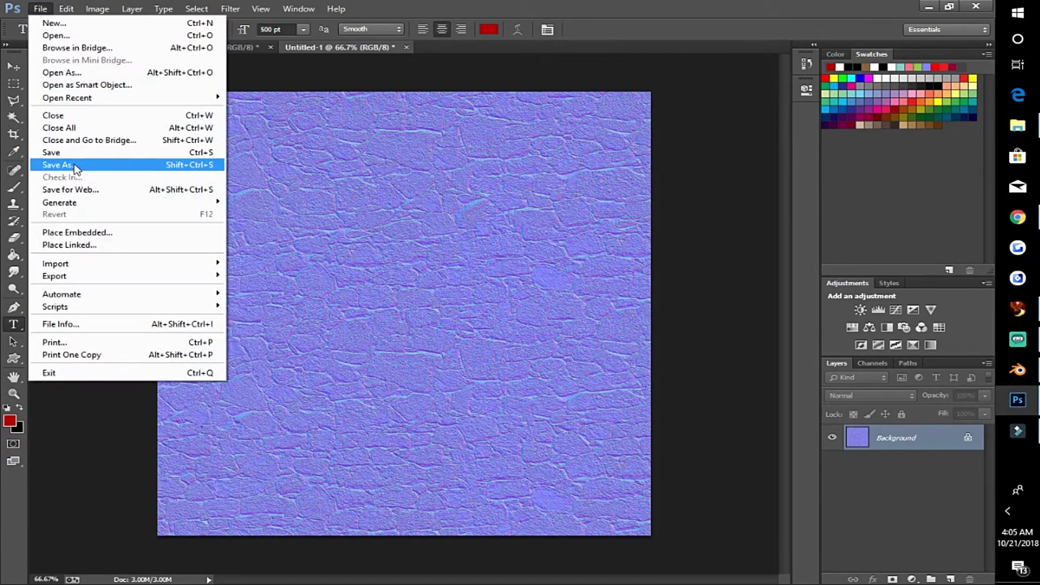
left_click(74, 165)
type("sea")
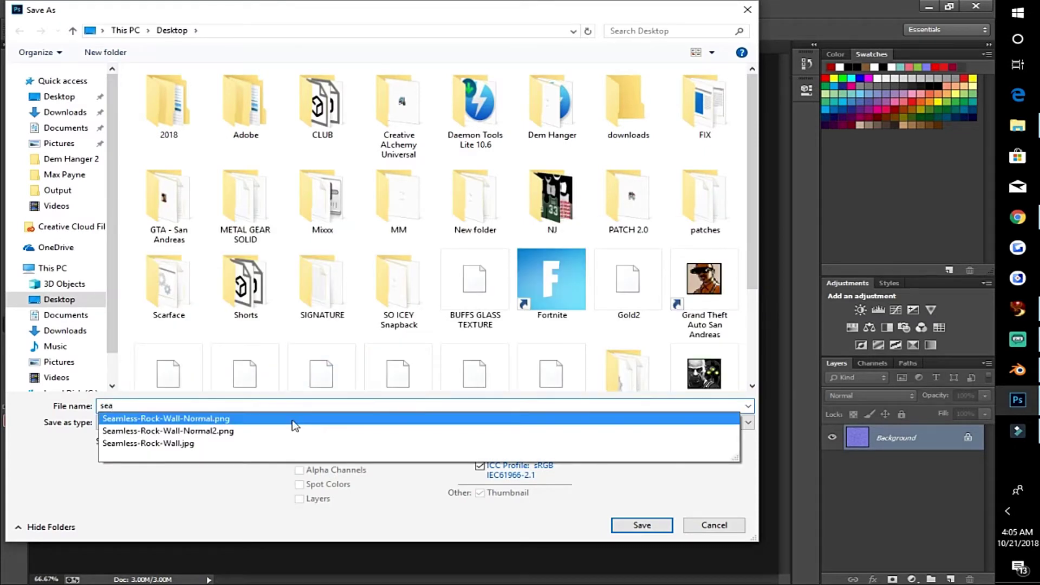
left_click(294, 419)
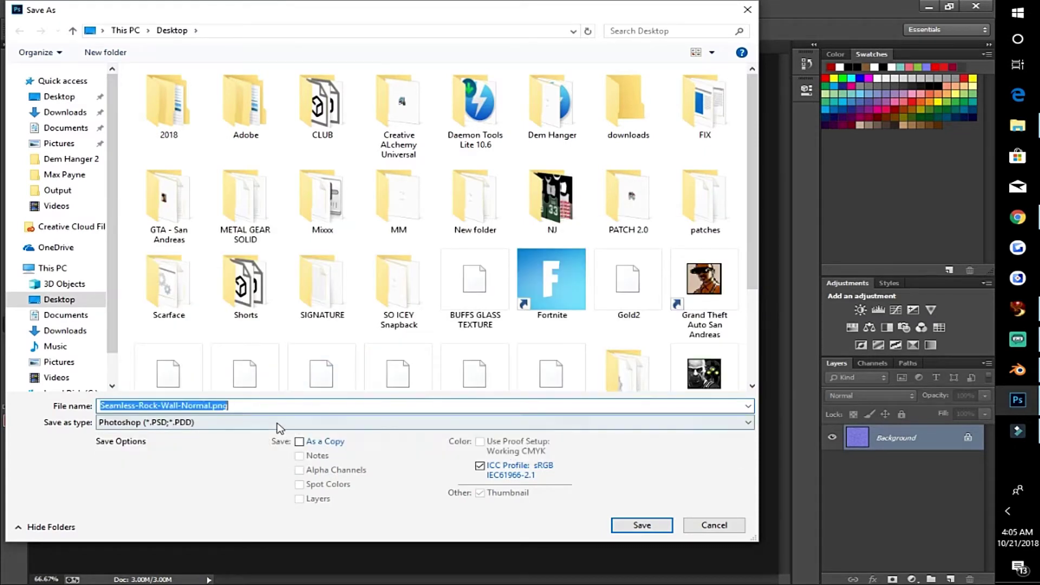
left_click(272, 405)
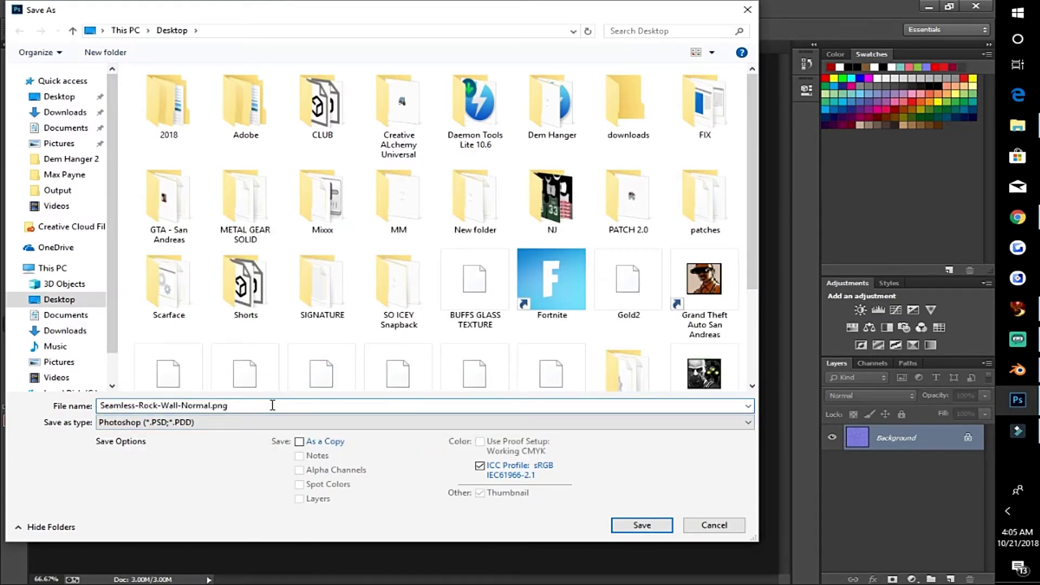
key("BackSpace")
key("BackSpace")
key("BackSpace")
key("BackSpace")
type("4")
key("BackSpace")
type("3")
Choose the JPEG format for the file and save it at Maximum quality (12) with the Progressive option.
left_click(266, 421)
left_click(282, 304)
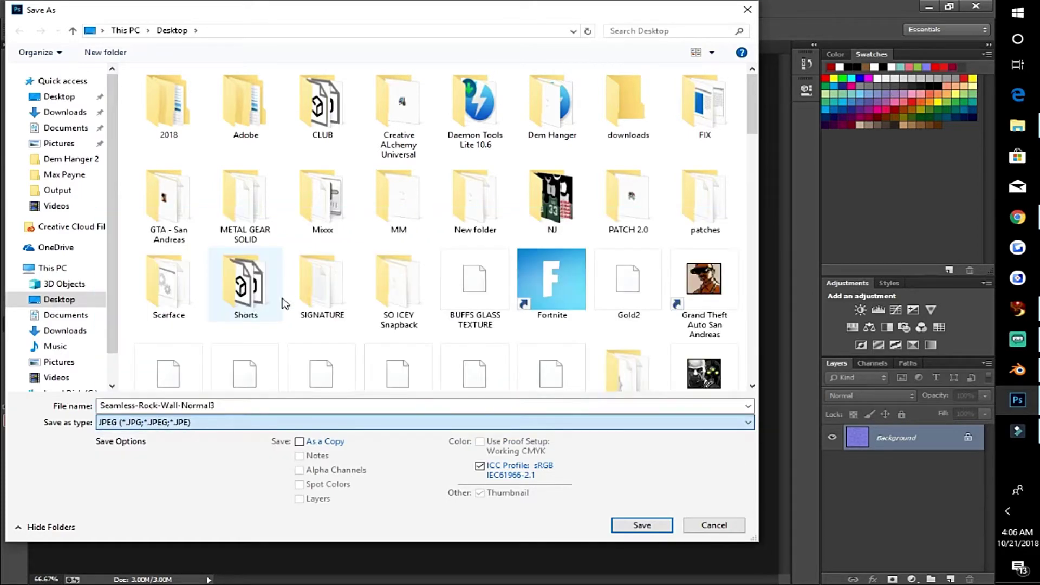
left_click(639, 524)
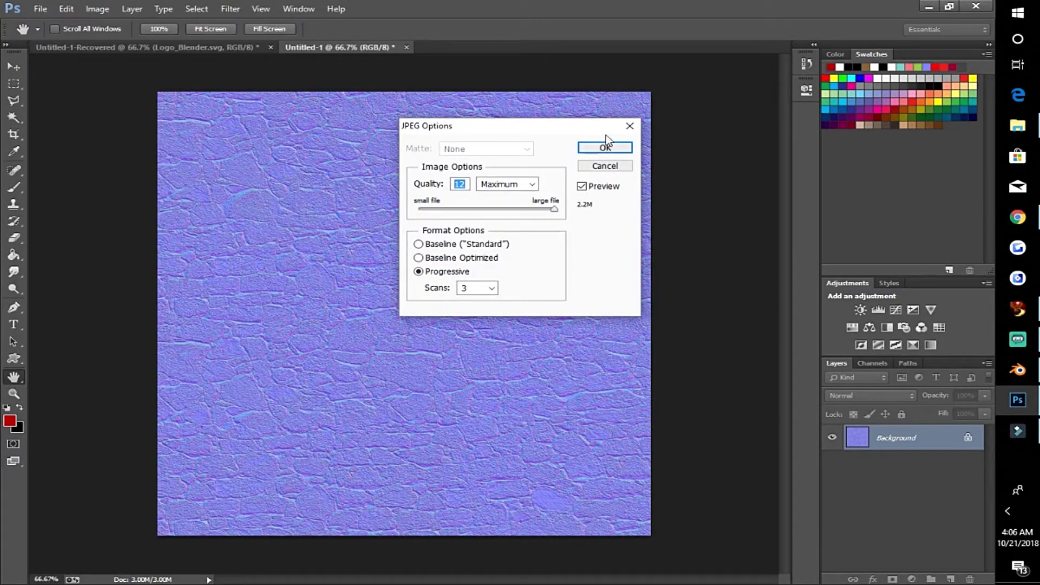
left_click(604, 147)
key("t")
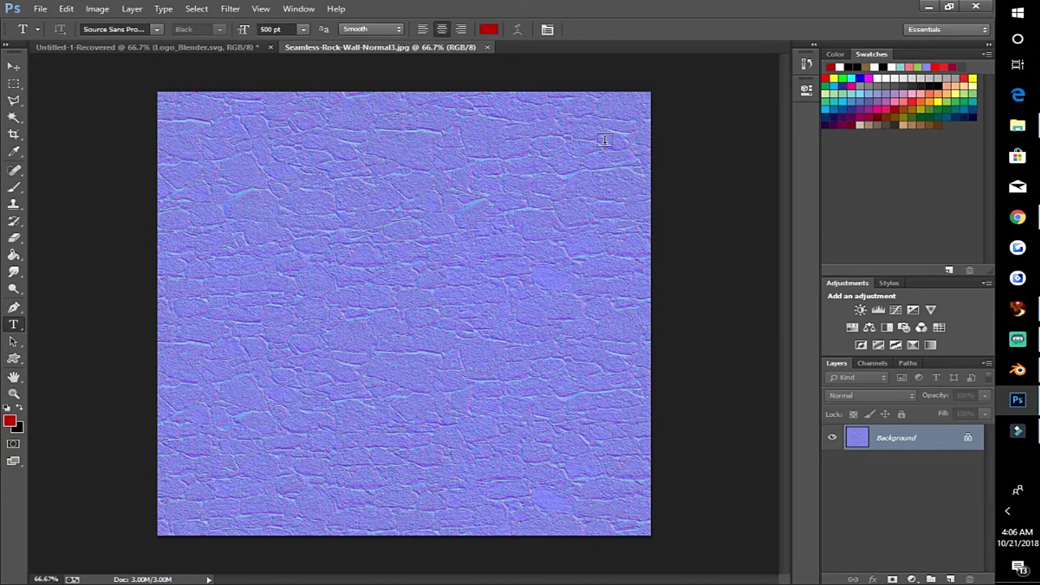
Unlock the Background layer as a regular layer and duplicate it.
left_click(967, 437)
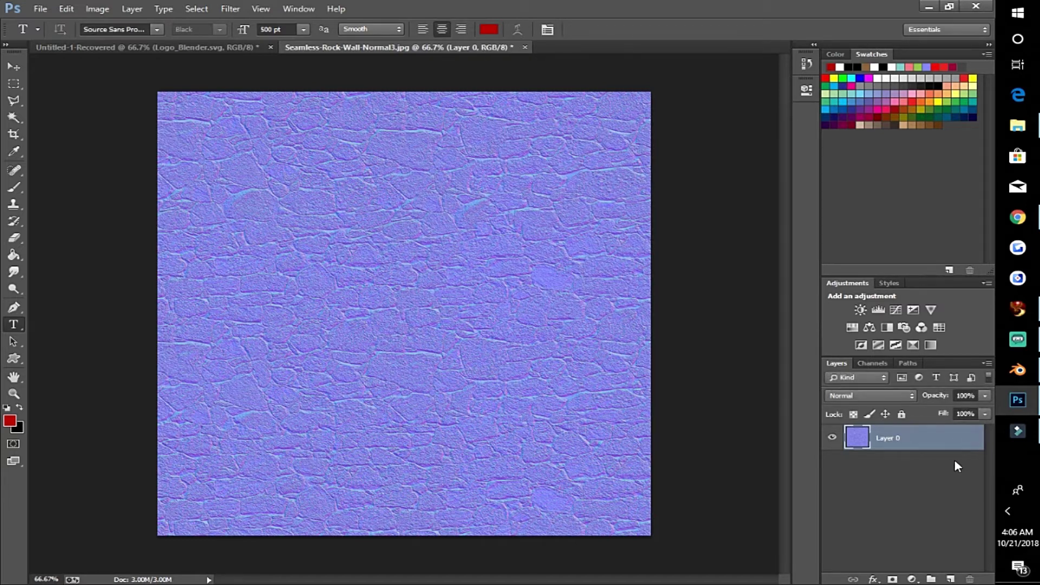
right_click(938, 437)
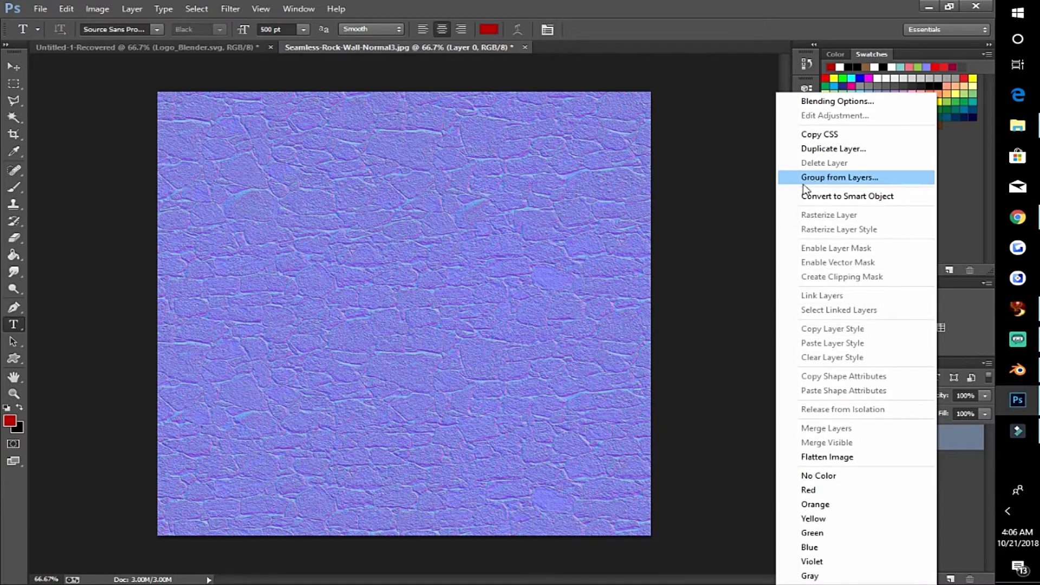
left_click(743, 227)
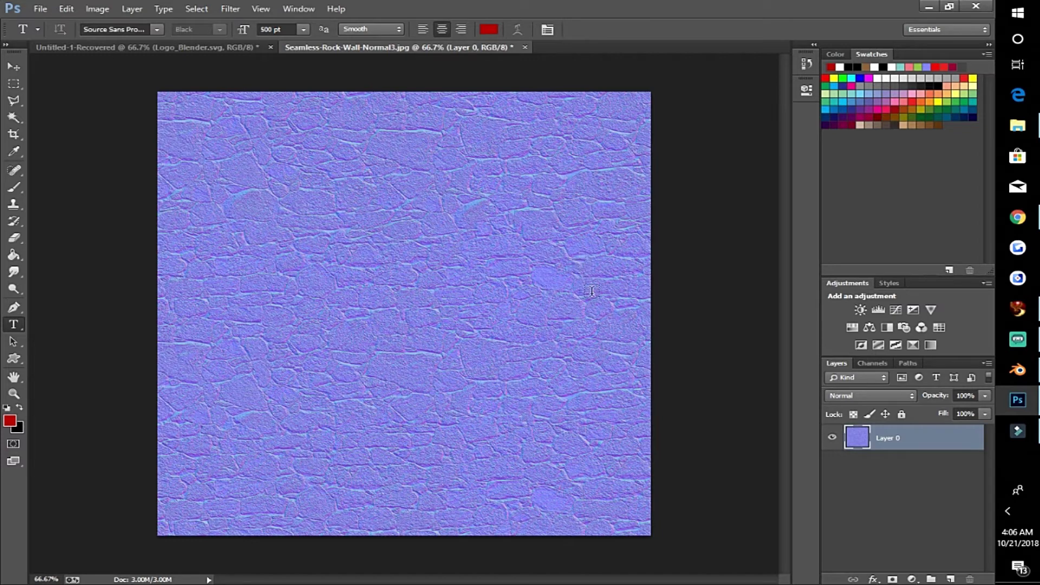
right_click(934, 441)
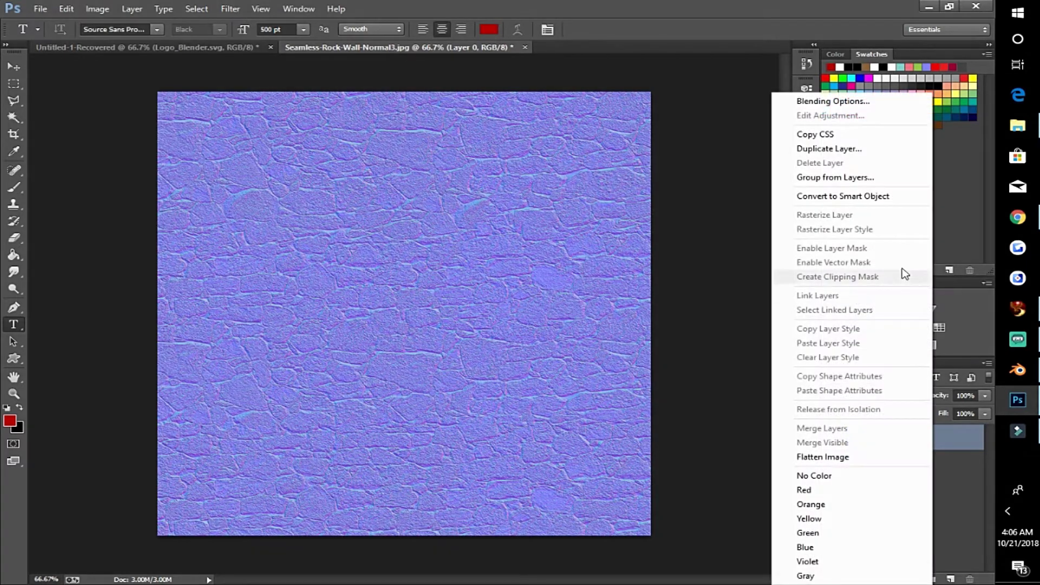
left_click(868, 146)
key("Return")
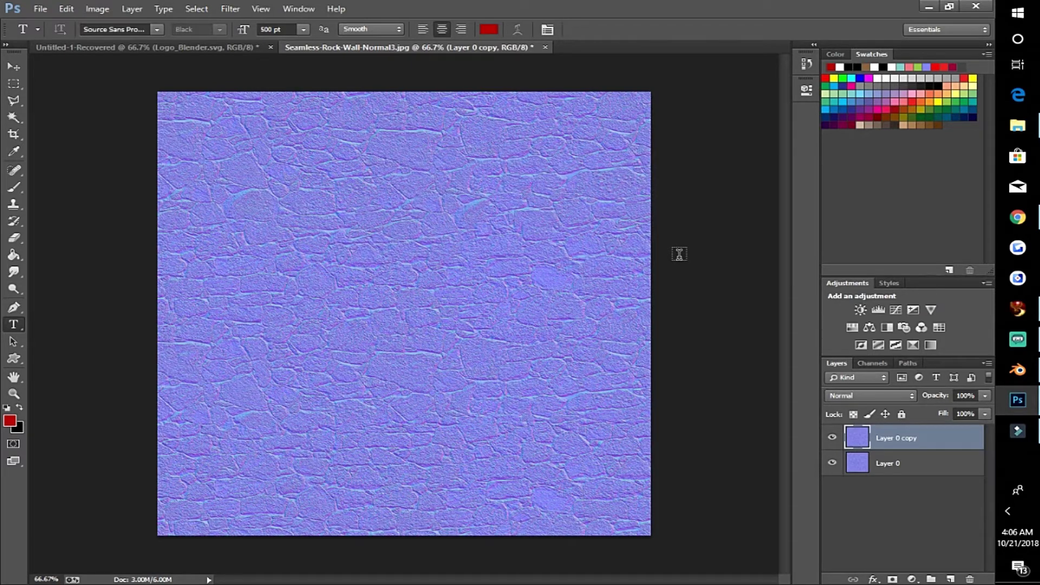
Desaturate the duplicated normal map layer with Hue/Saturation by setting its saturation to -100.
key("ctrl+u")
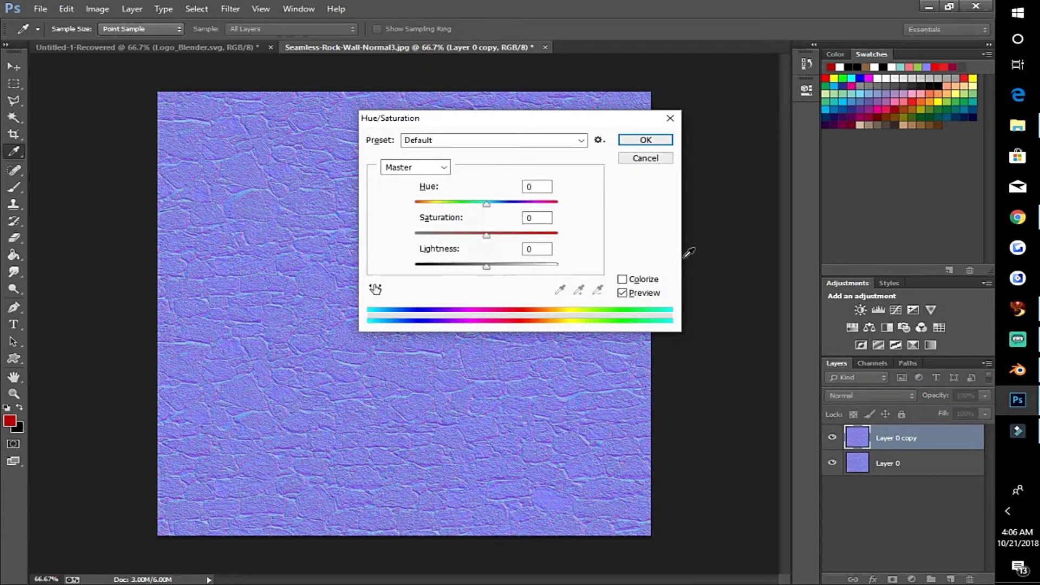
left_click_drag(487, 235, 396, 247)
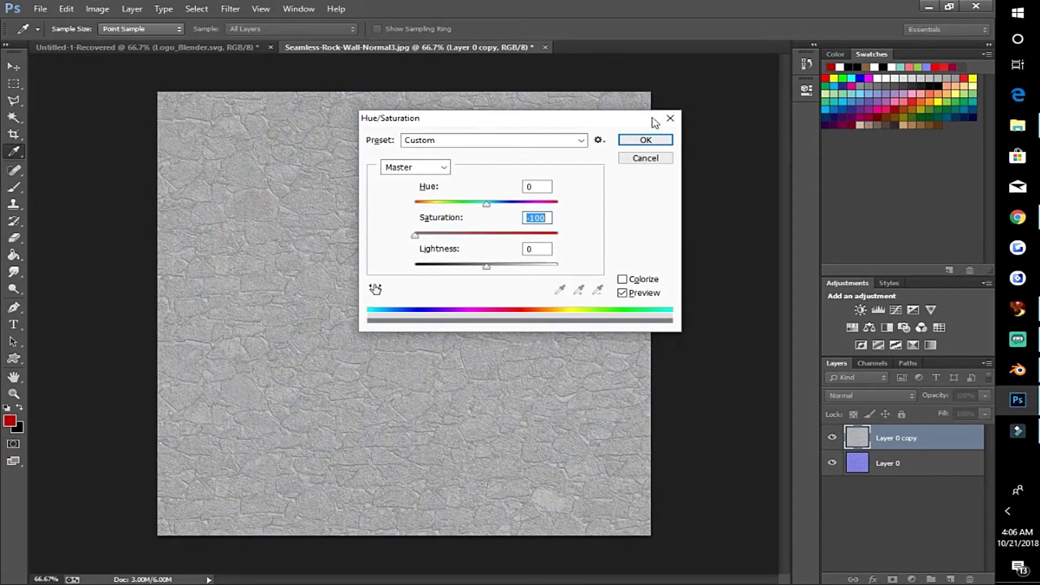
left_click(658, 139)
key("t")
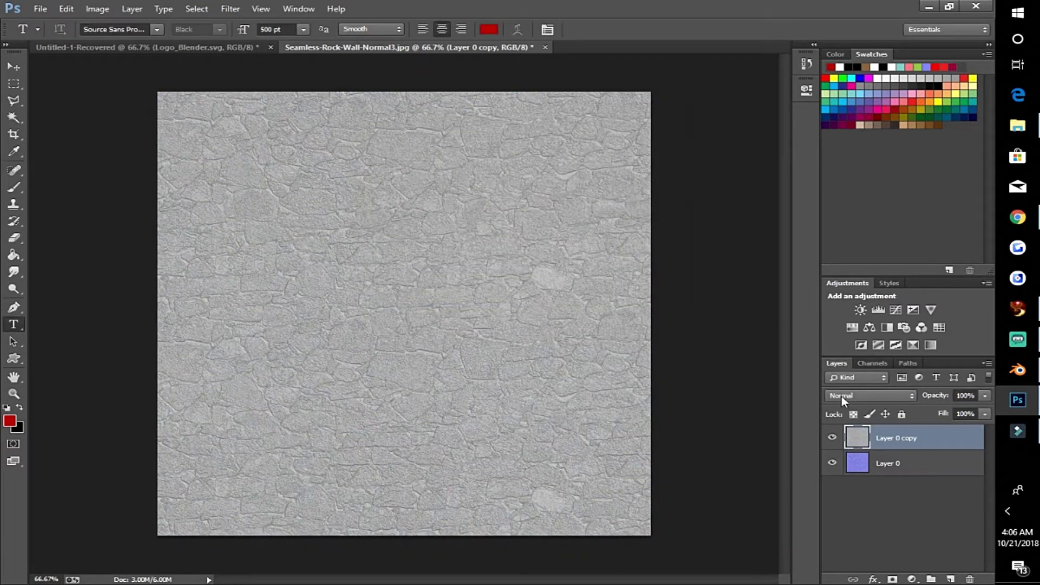
Duplicate the desaturated grey layer within the same document, keeping the default name.
right_click(893, 437)
left_click(840, 152)
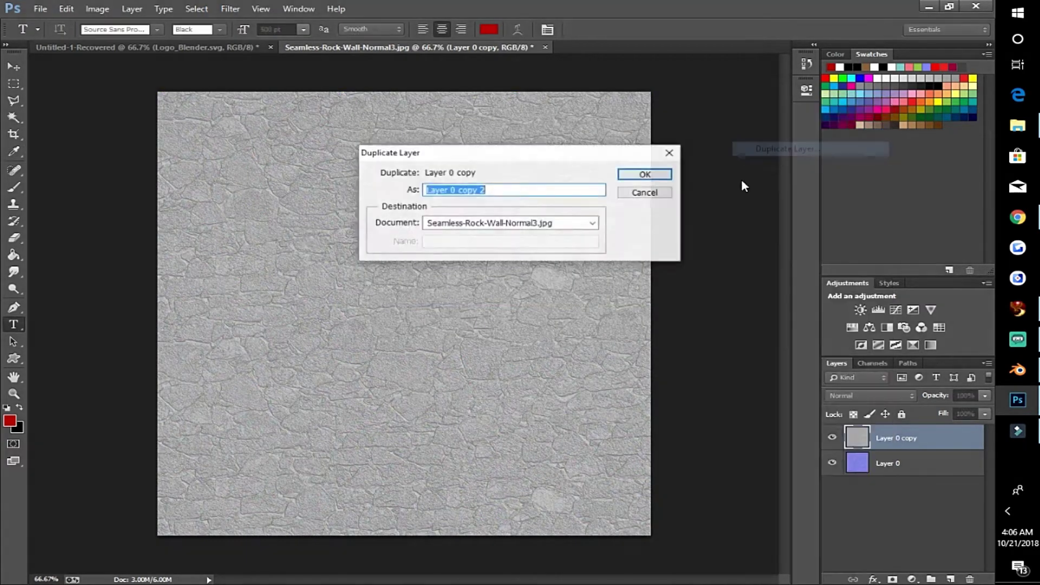
left_click(646, 174)
Try darkening blend modes on the topmost grey layer, settle on Color Burn, and merge it down into the grey layer below.
left_click(863, 389)
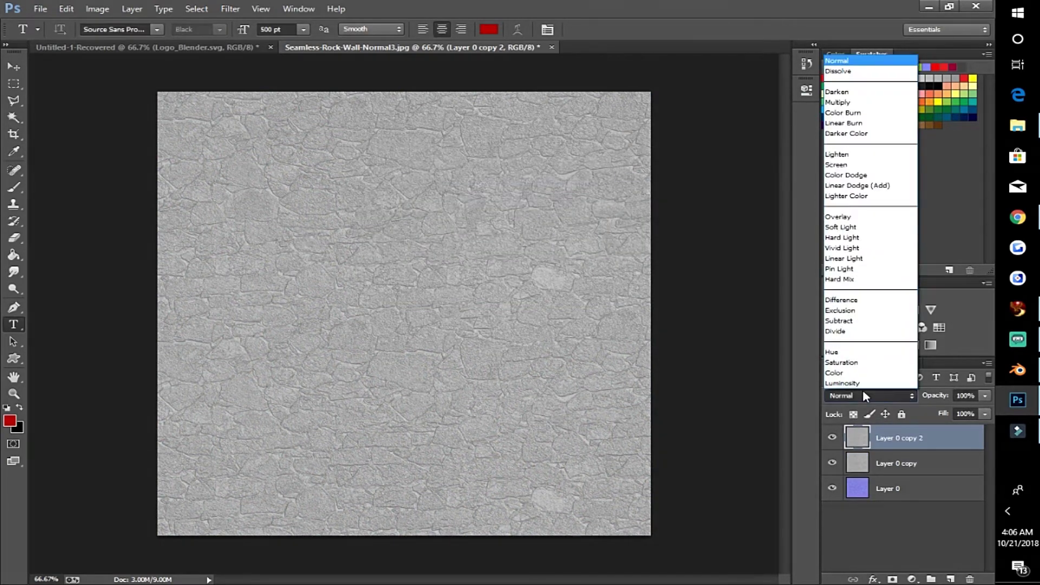
left_click(863, 388)
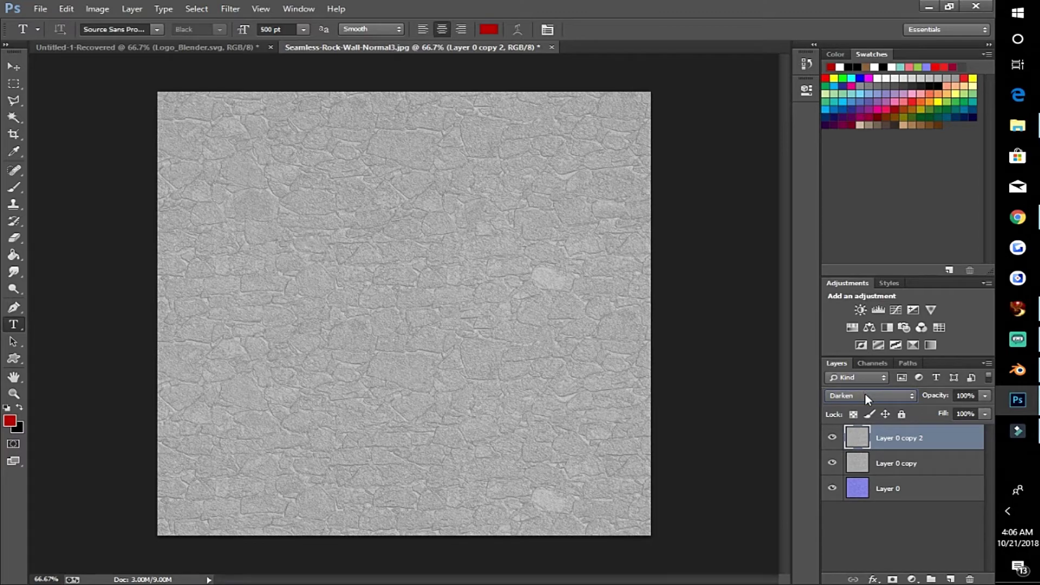
scroll(865, 394, "down", 2)
scroll(865, 394, "down", 1)
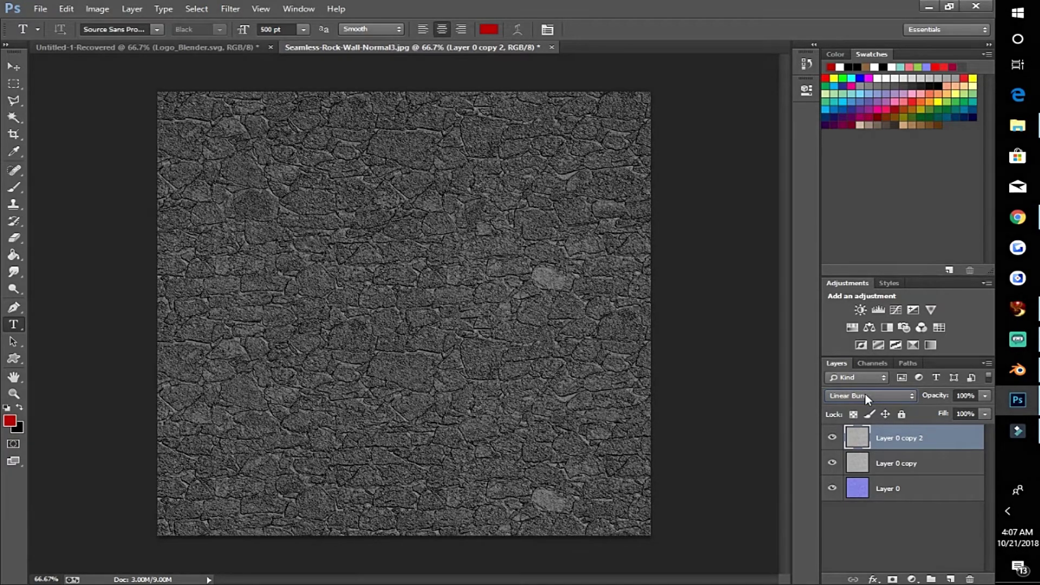
scroll(866, 394, "up", 2)
scroll(865, 395, "down", 1)
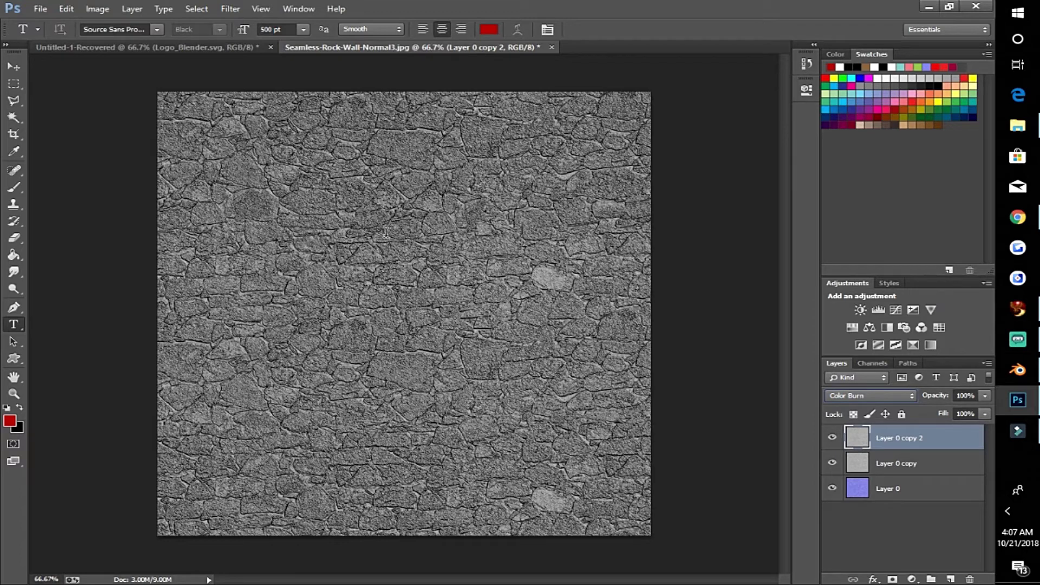
right_click(896, 436)
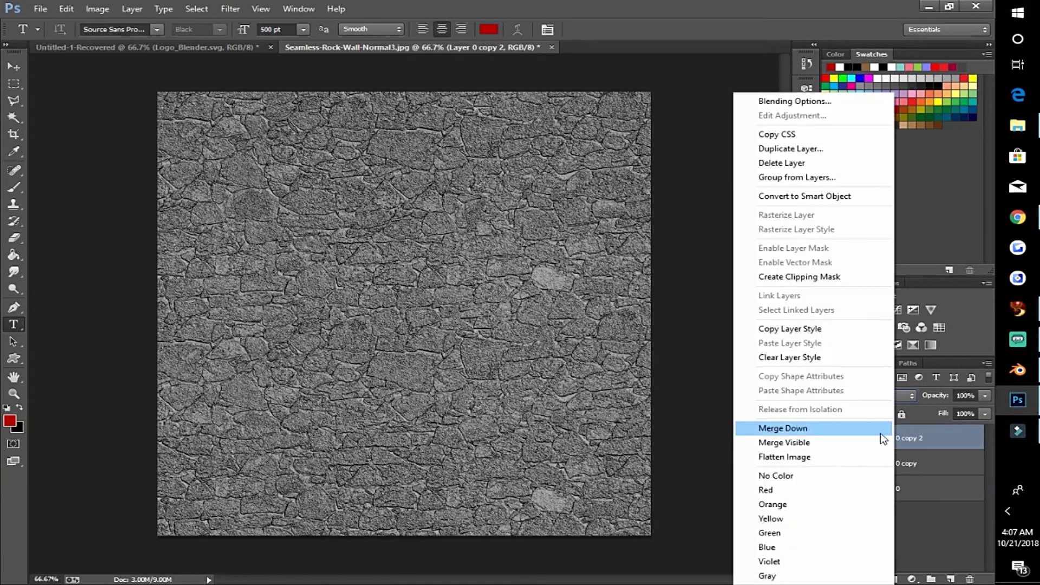
left_click(878, 437)
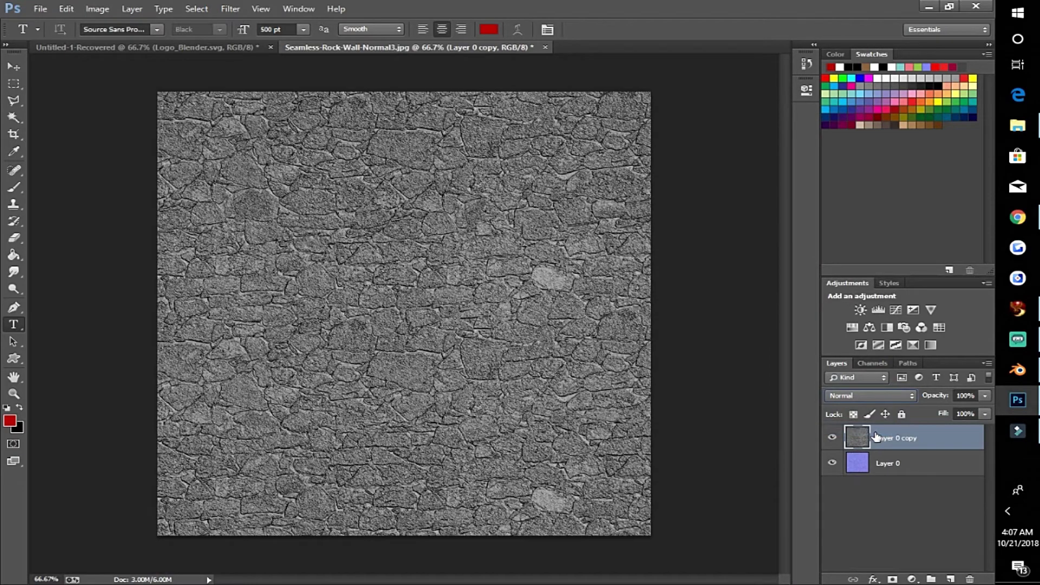
Save the grey image on the Desktop as a JPEG copy named Seamless-Rock-Wall-Specular.
left_click(40, 8)
left_click(96, 165)
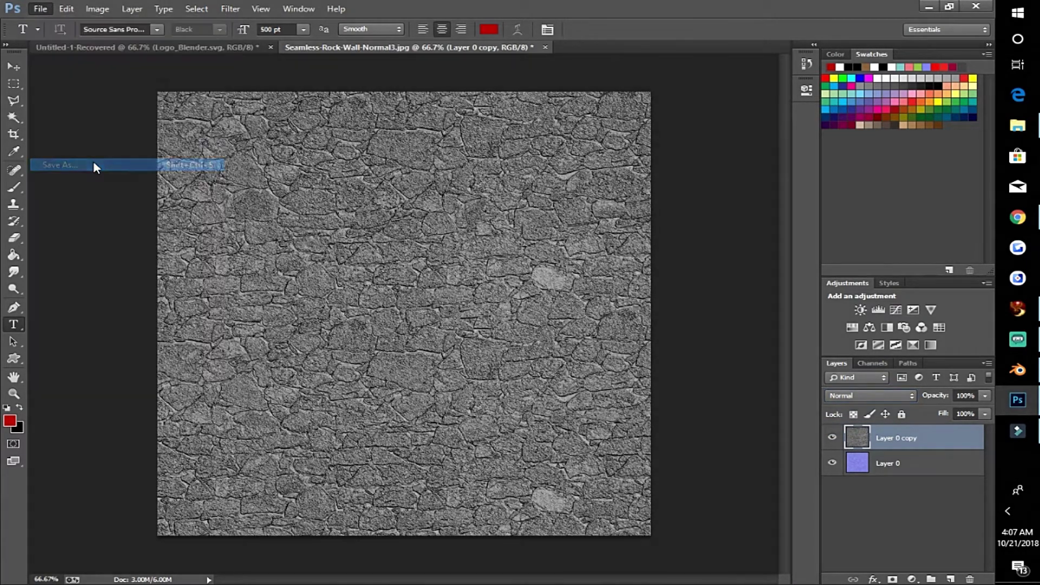
left_click(181, 428)
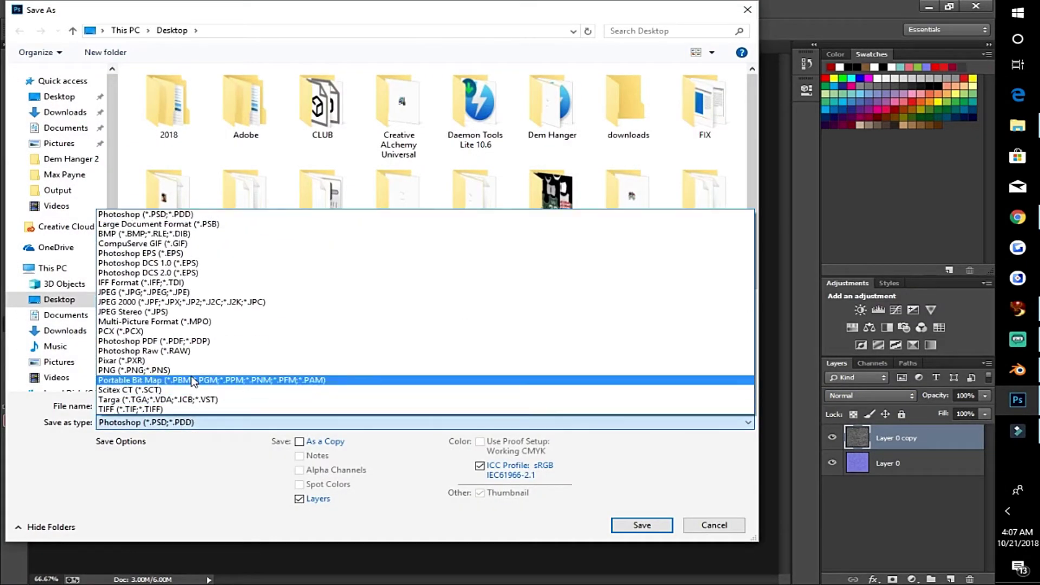
left_click(233, 297)
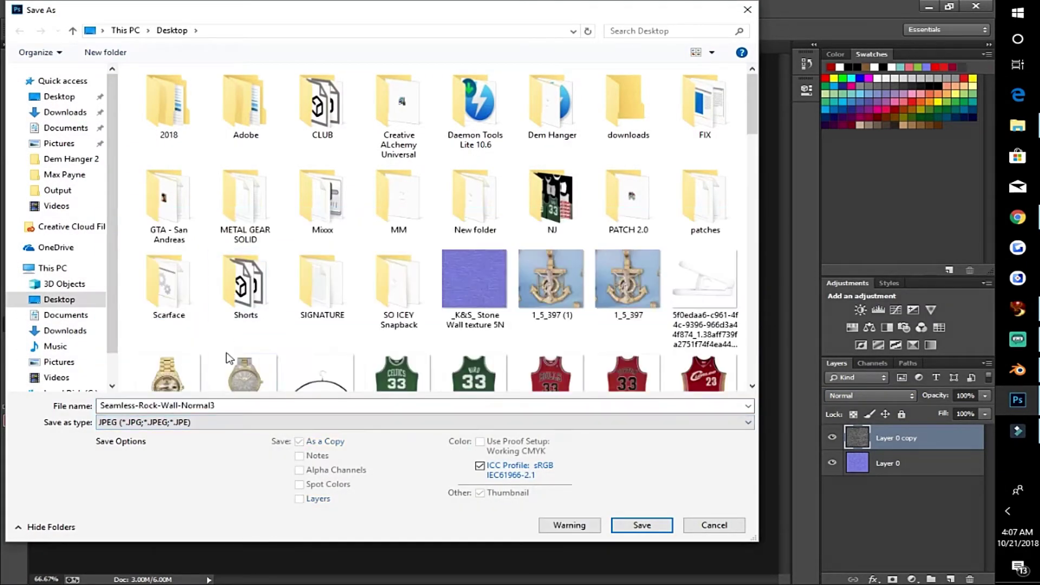
double_click(228, 407)
key("BackSpace")
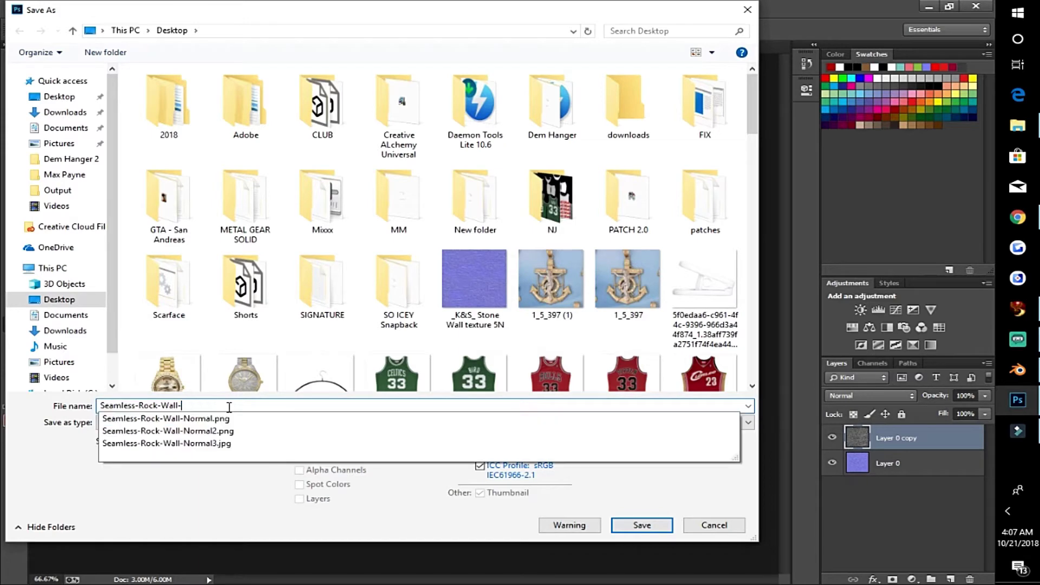
type("Specular")
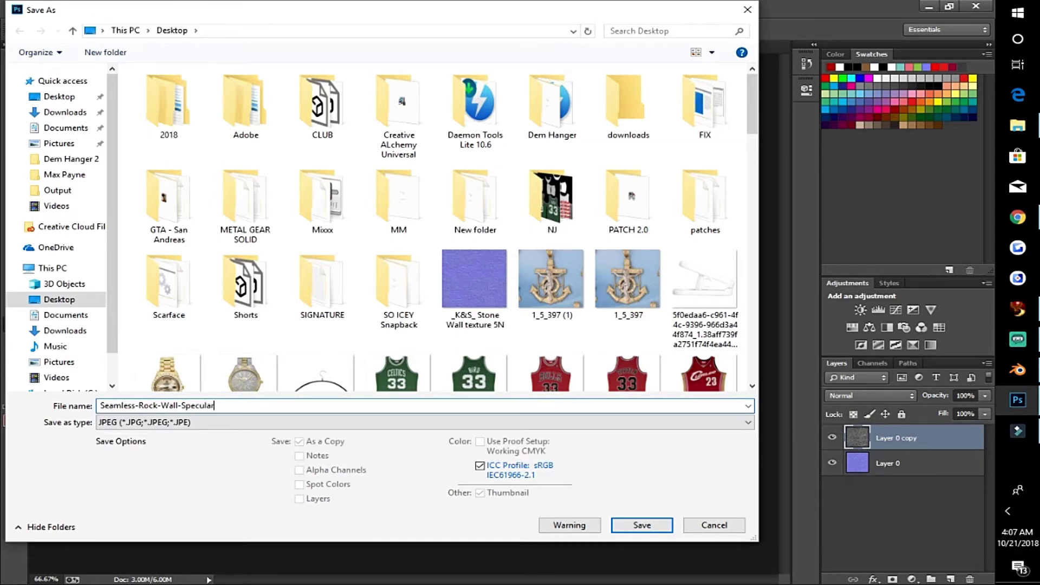
key("Return")
key("Return")
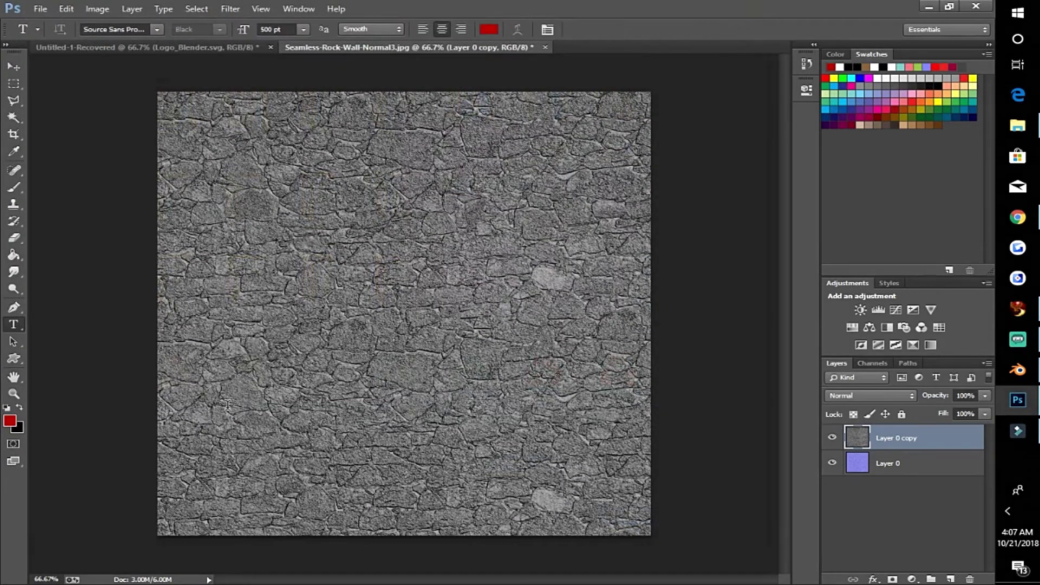
Toggle the visibility of the grey specular layer to compare it with the normal map underneath.
left_click(832, 438)
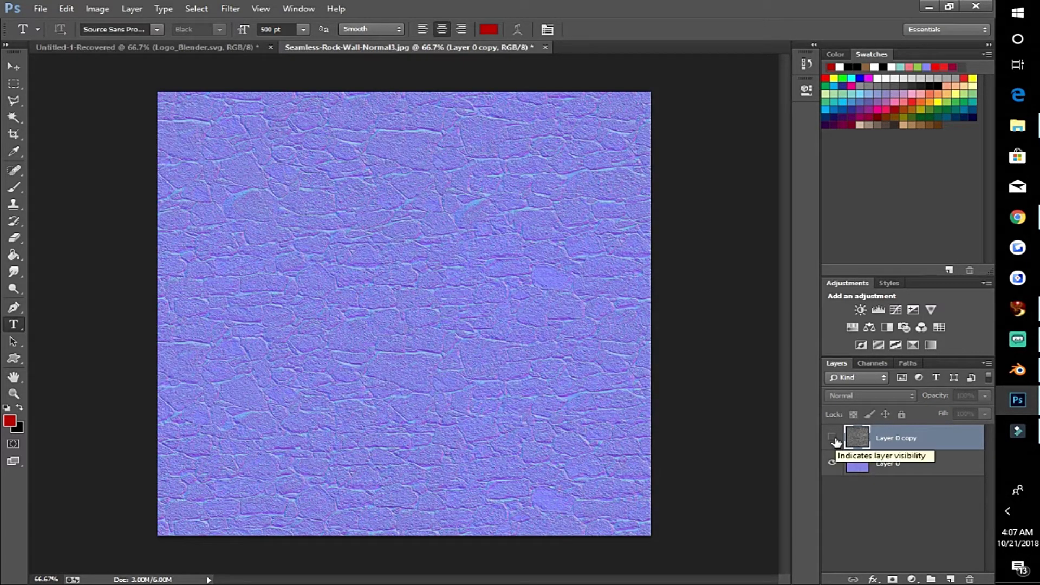
left_click(833, 438)
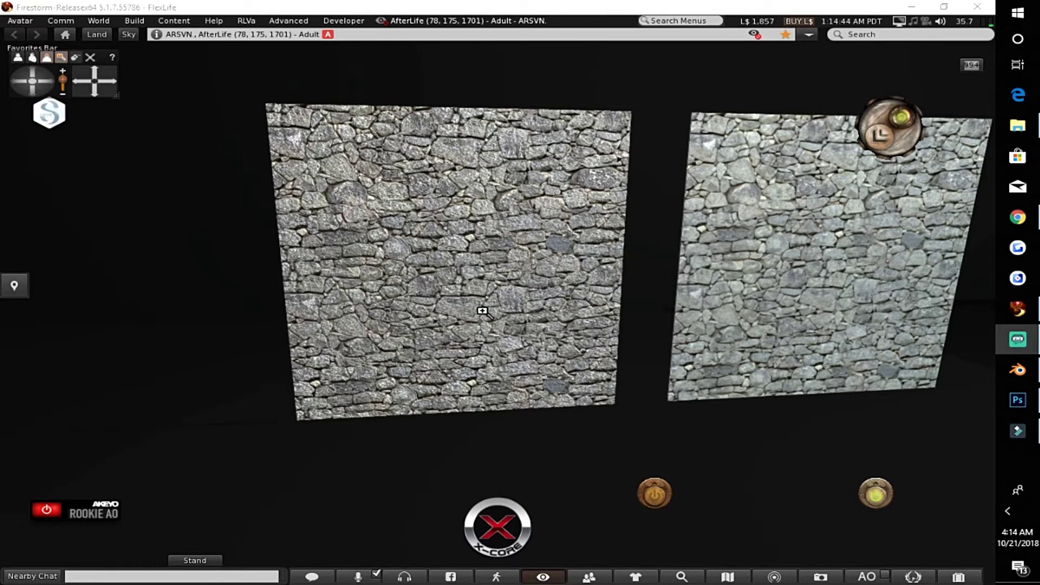
Switch to Firestorm and open the left rock wall's bumpiness (normal) texture for replacement.
mouse_move(583, 314)
left_mouse_down()
mouse_move(601, 312)
mouse_move(569, 320)
left_mouse_up()
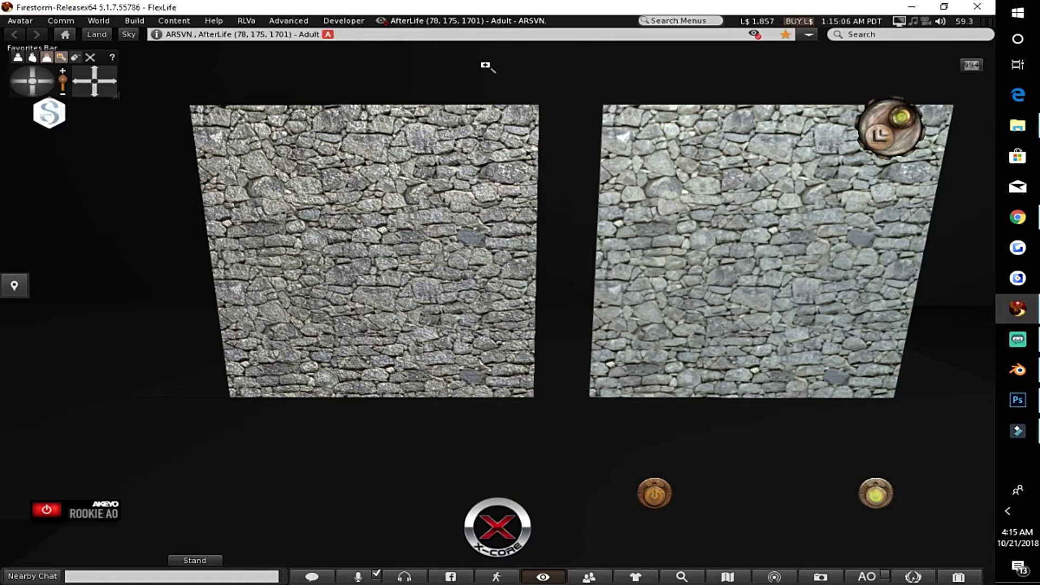
right_click(293, 187)
left_click(315, 203)
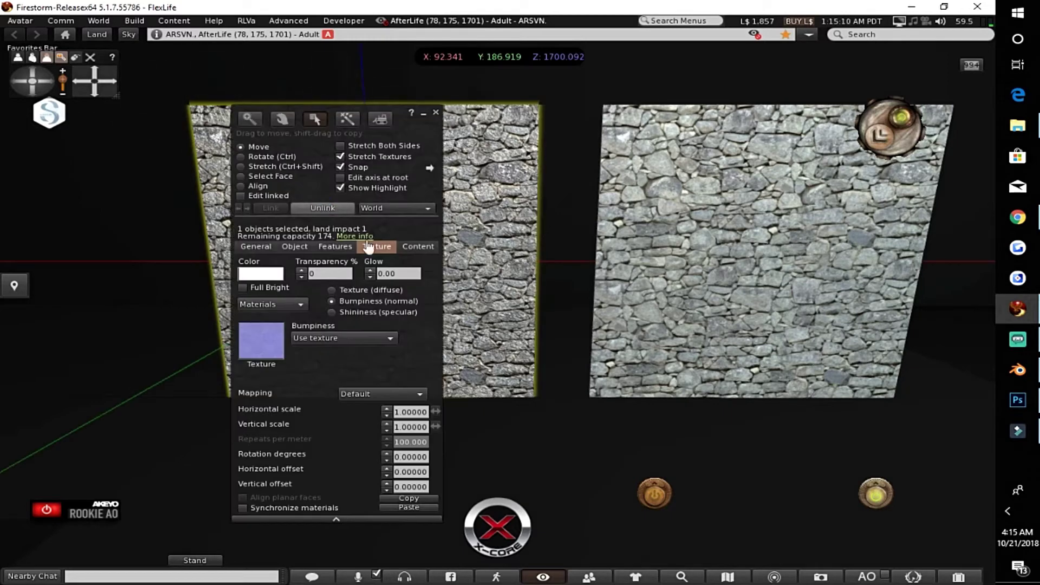
left_click(261, 341)
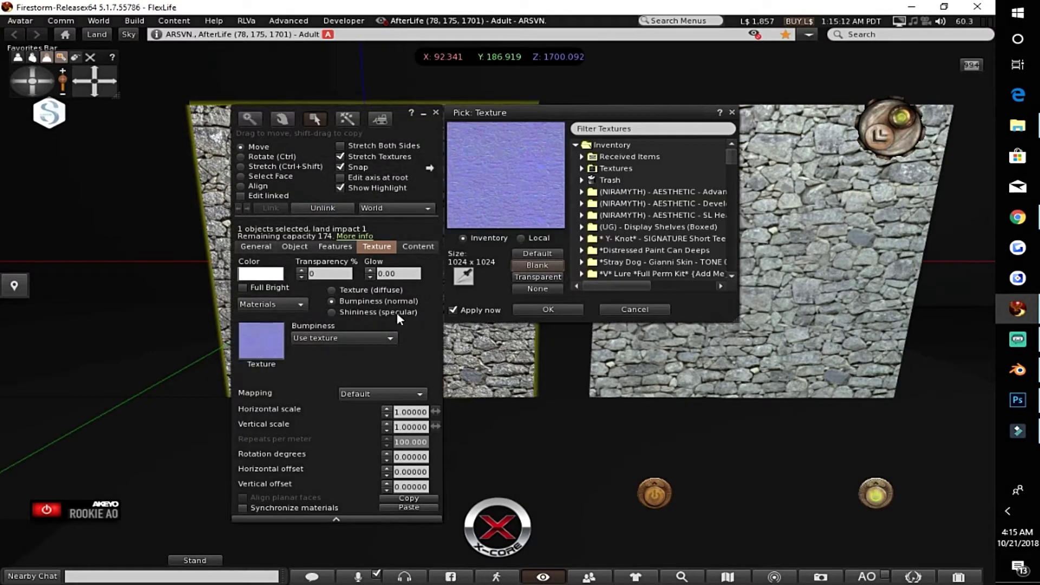
Add the Seamless-Rock-Wall-Normal3 image from the Desktop to the local textures.
left_click(528, 238)
left_click(525, 255)
scroll(428, 245, "down", 10)
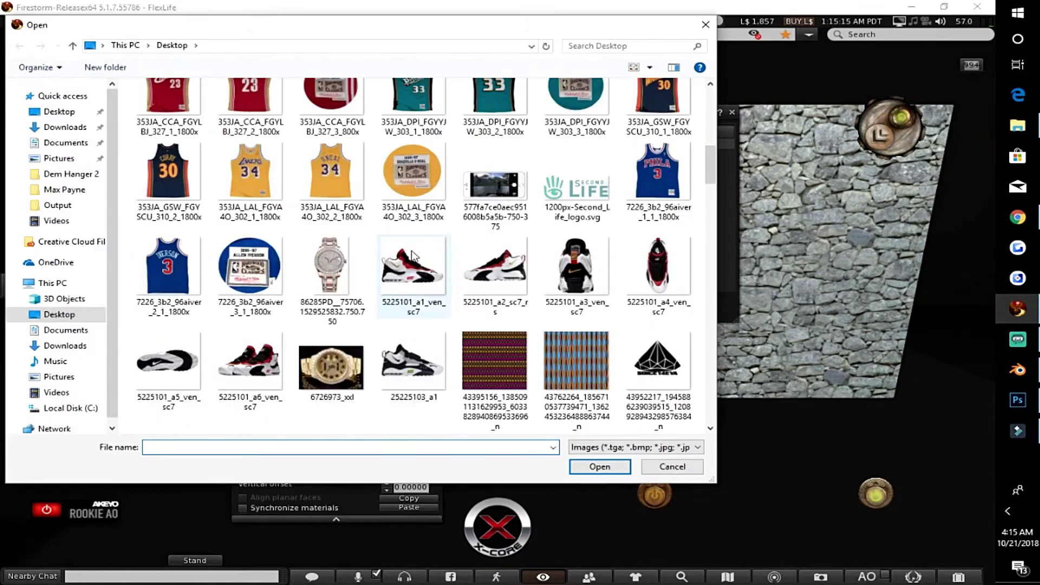
scroll(430, 244, "down", 5)
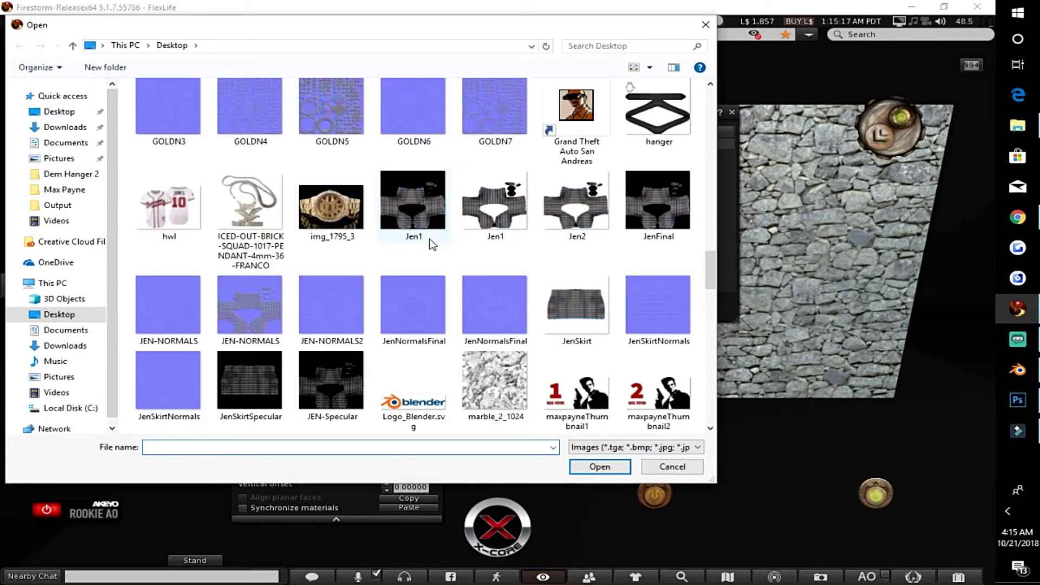
scroll(430, 245, "down", 10)
scroll(430, 245, "down", 5)
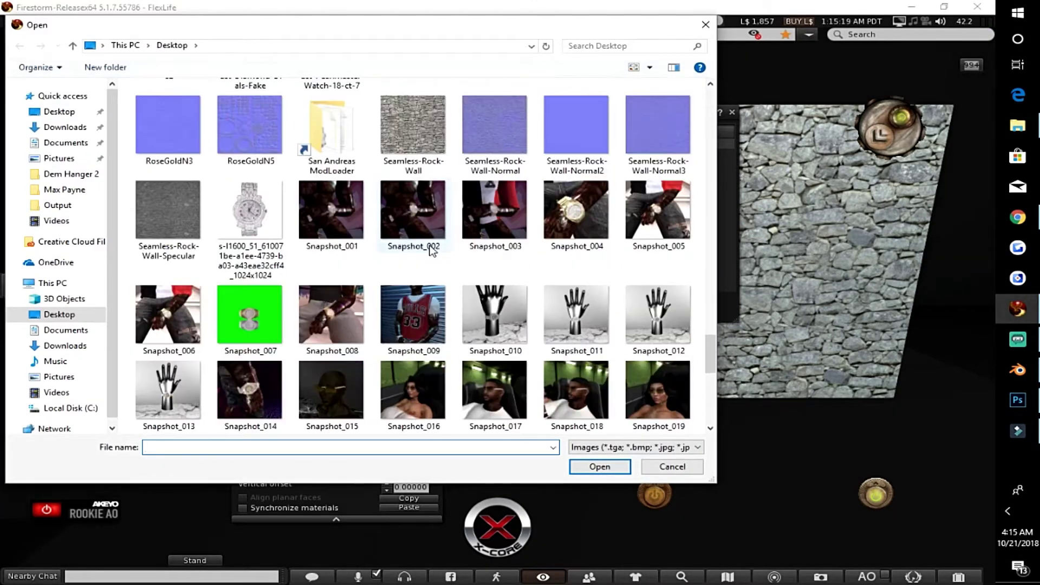
scroll(430, 241, "up", 6)
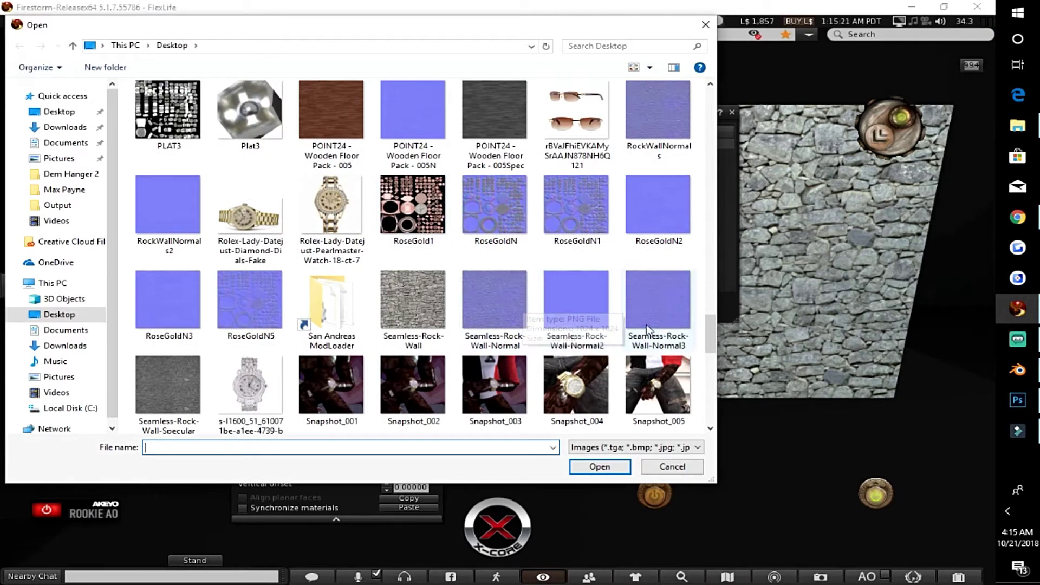
double_click(670, 319)
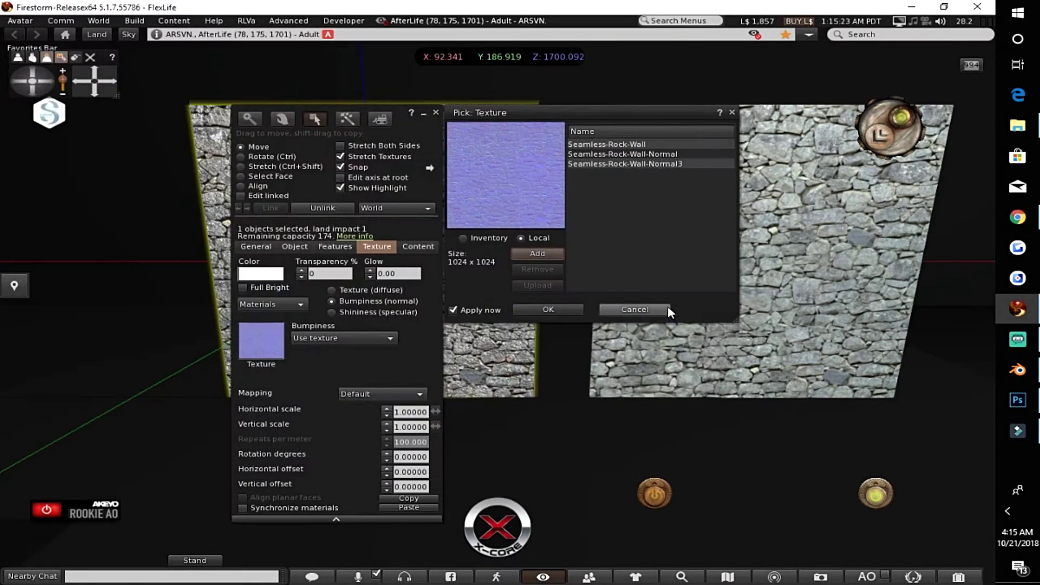
Apply the local Seamless-Rock-Wall-Normal3 texture as the wall's bumpiness (normal) map and inspect the stone surface up close.
left_click(646, 165)
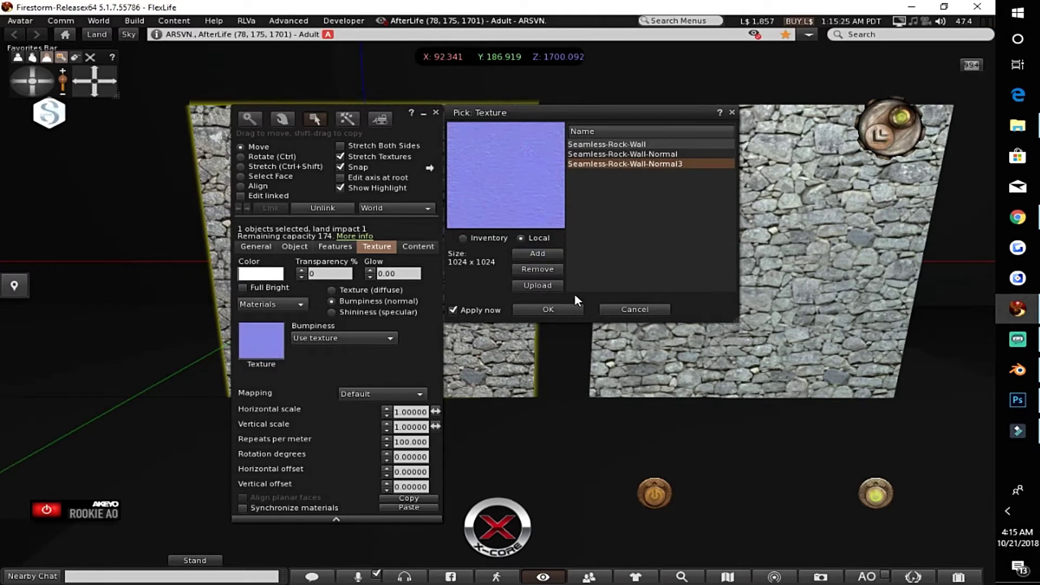
left_click(568, 309)
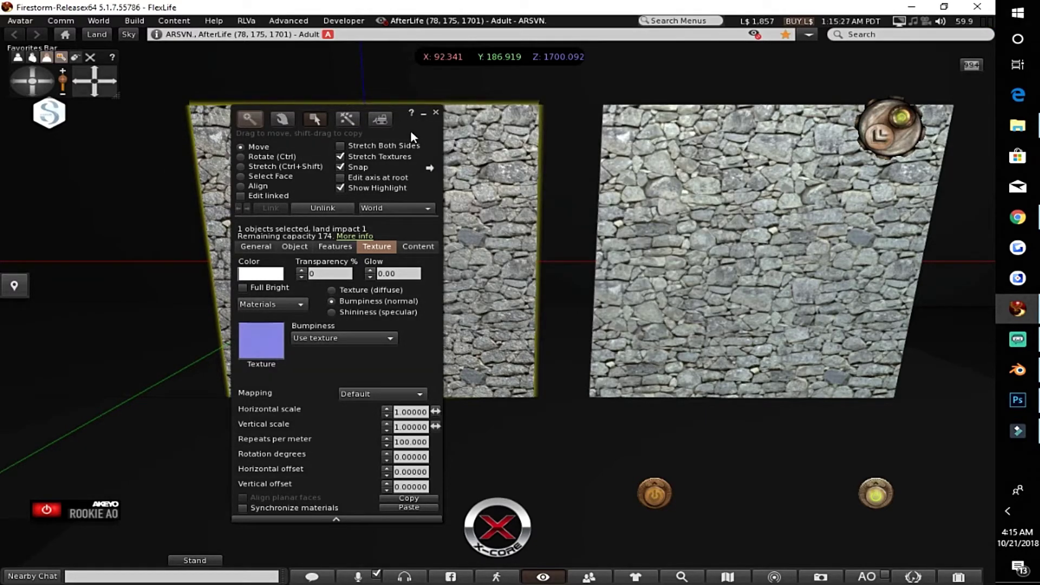
left_click_drag(410, 131, 740, 109)
scroll(377, 169, "up", 5)
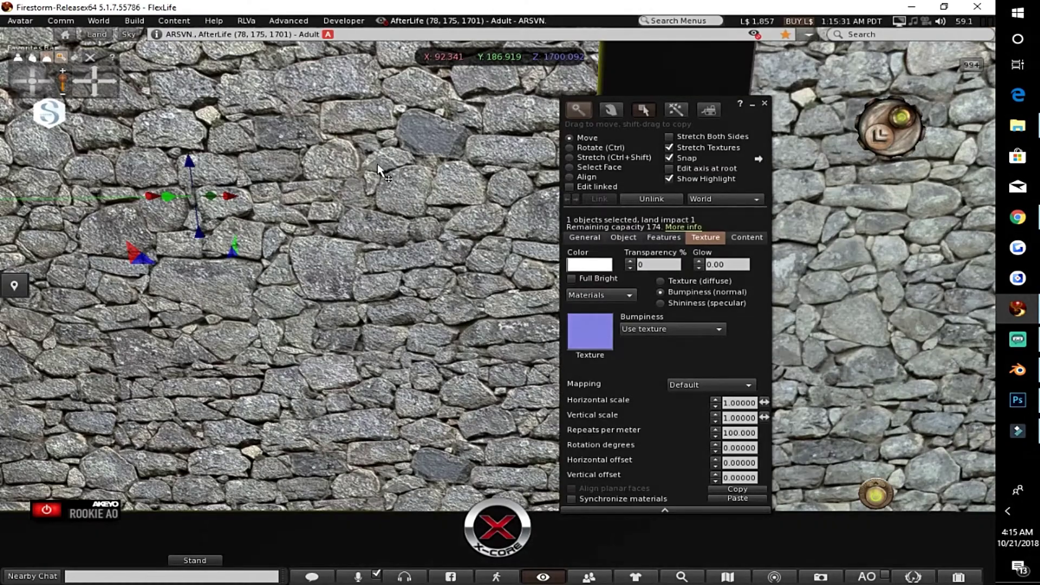
scroll(369, 174, "up", 3)
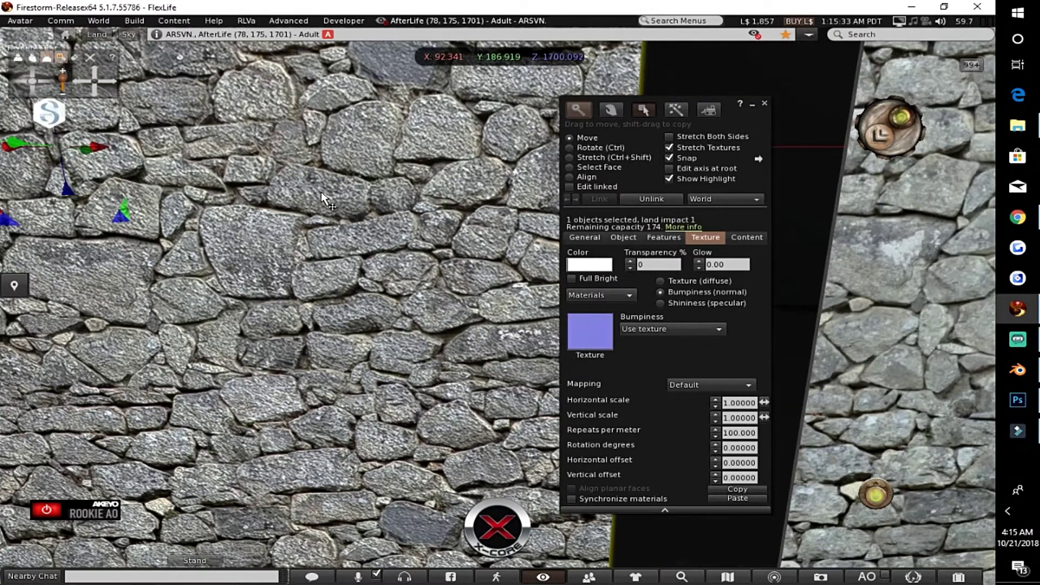
Open the left wall's shininess (specular) texture for replacement and list the local textures.
scroll(287, 246, "up", 3)
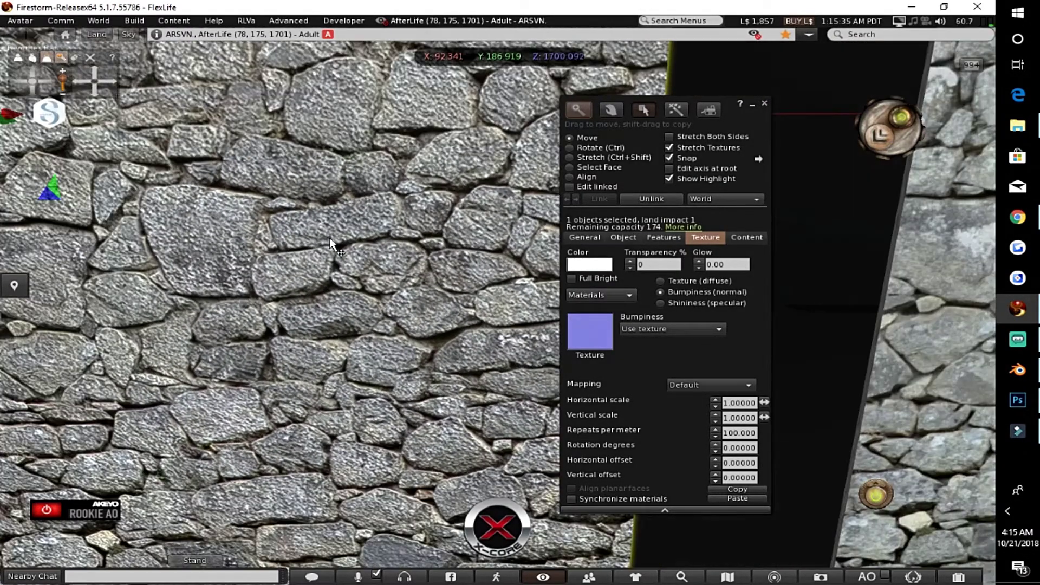
scroll(336, 241, "down", 8)
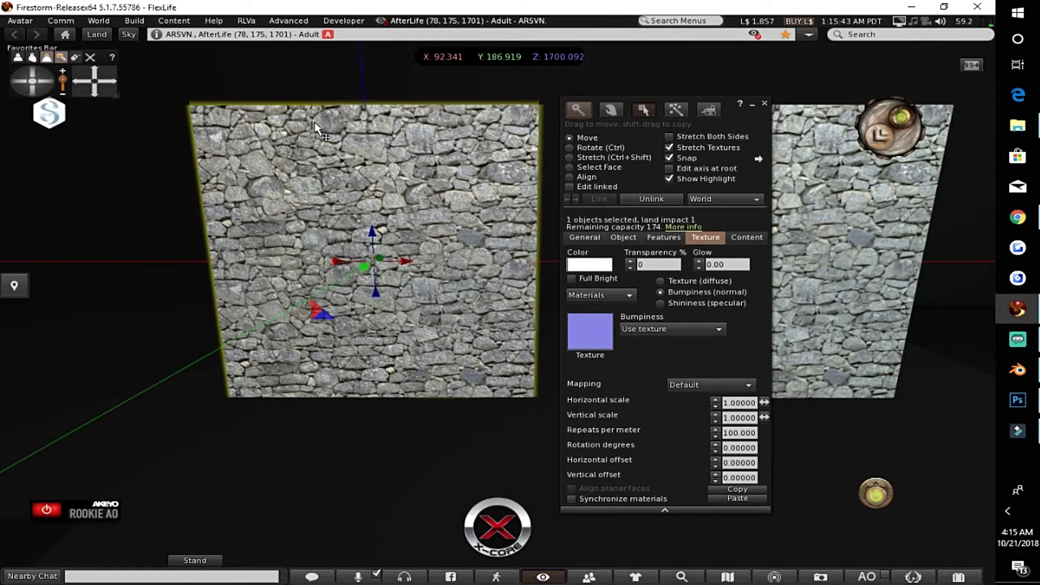
scroll(325, 122, "down", 6)
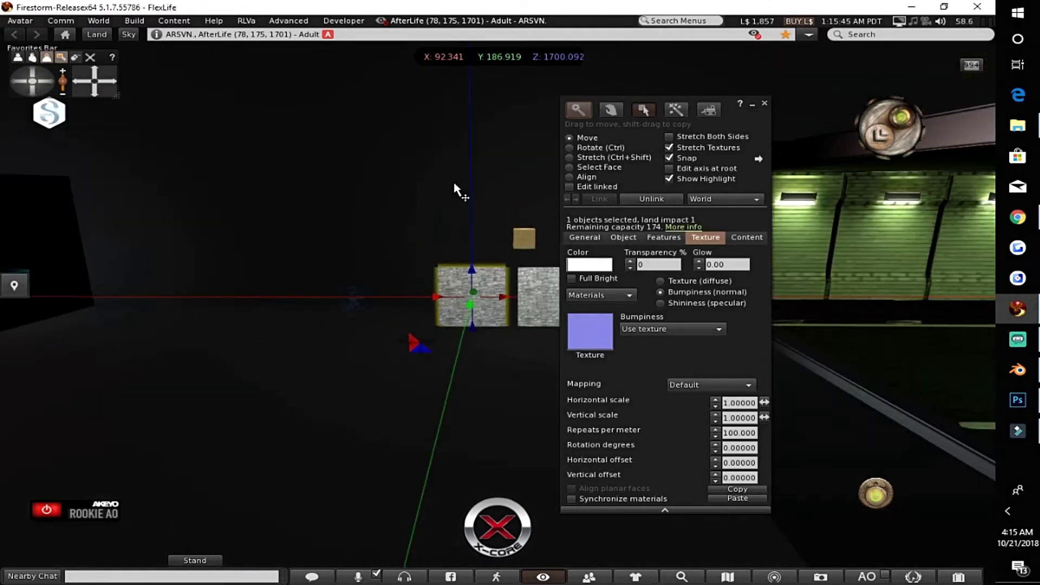
scroll(455, 190, "up", 6)
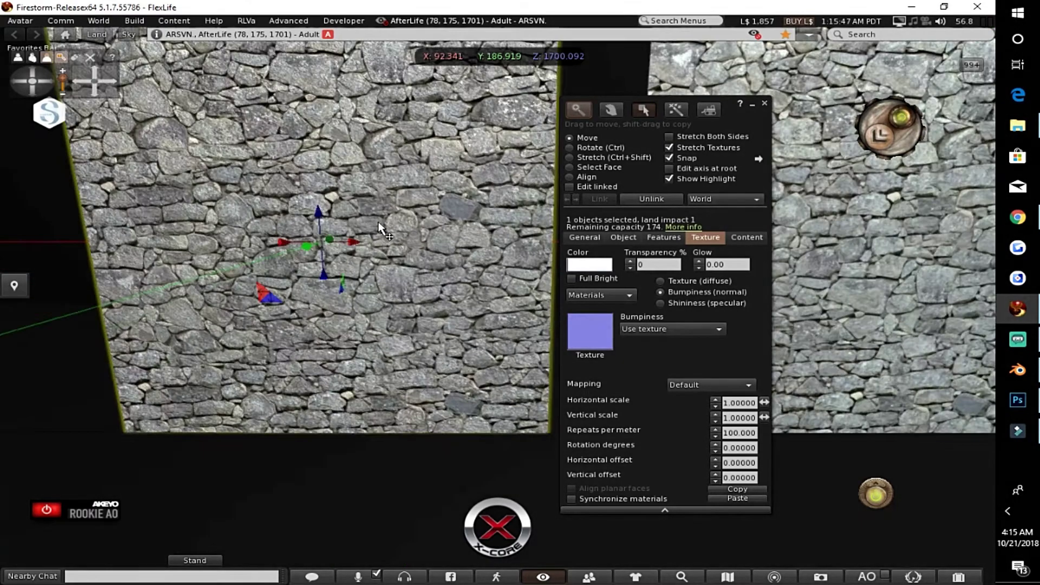
scroll(378, 222, "up", 3)
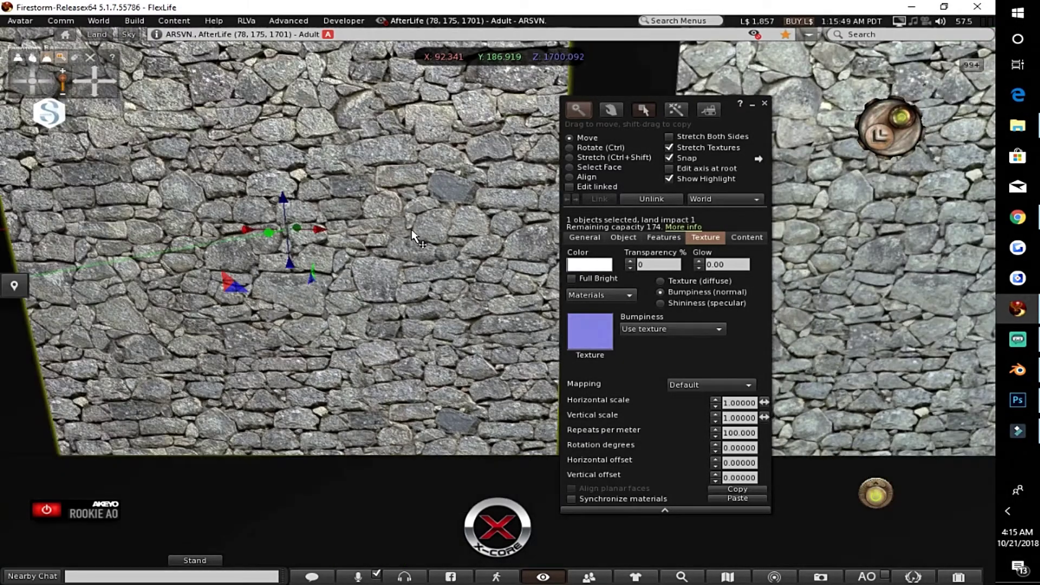
left_click(689, 304)
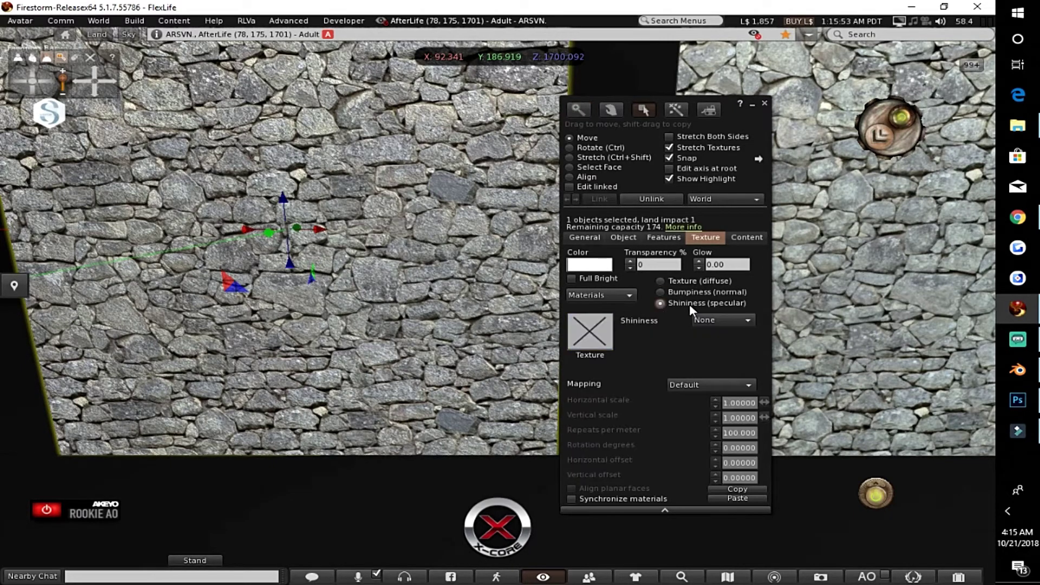
left_click(614, 336)
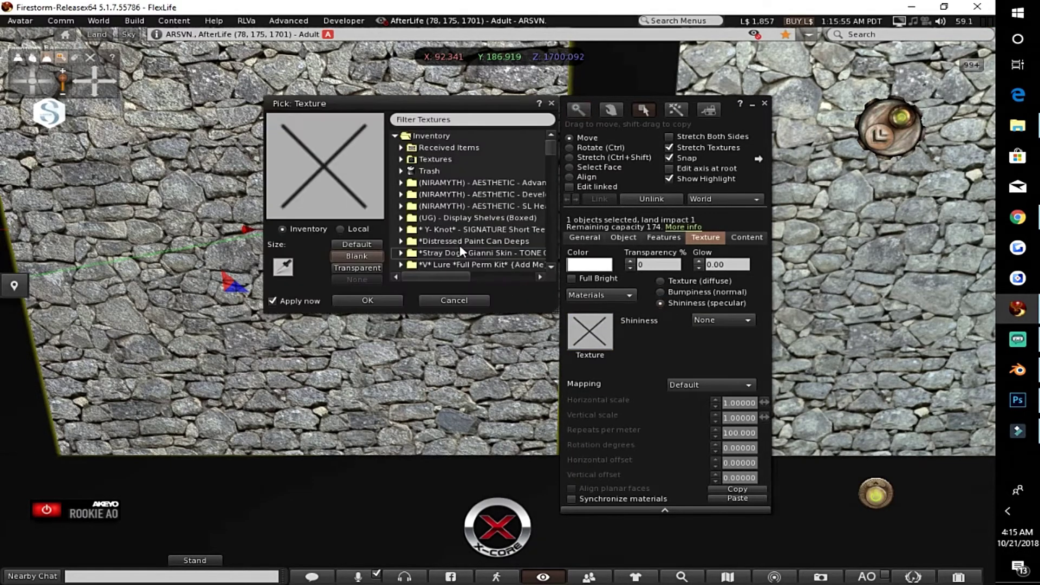
left_click(358, 228)
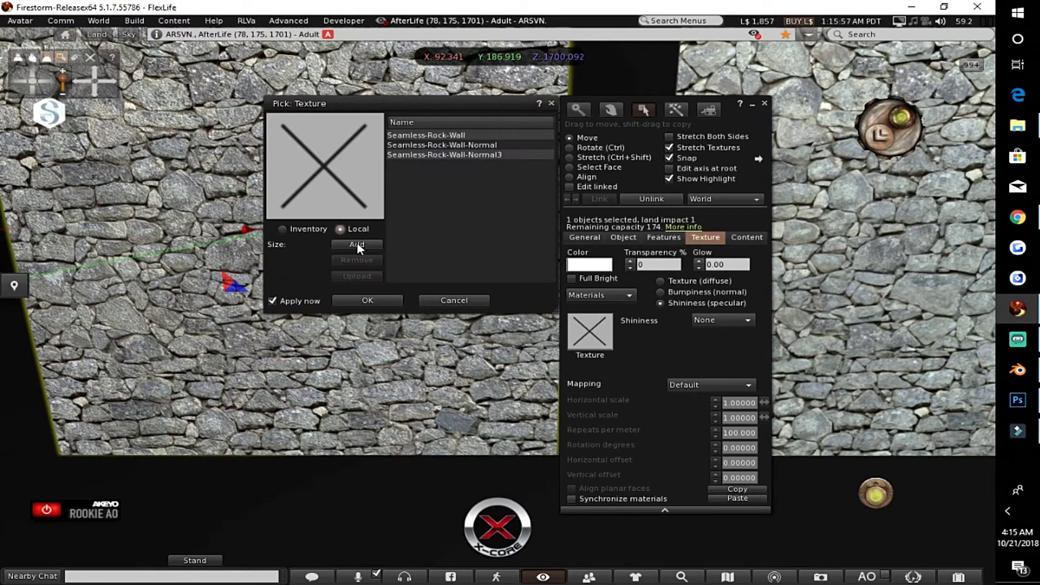
Add the Seamless-Rock-Wall-Specular image from the Desktop to the local textures.
left_click(356, 244)
scroll(501, 259, "down", 10)
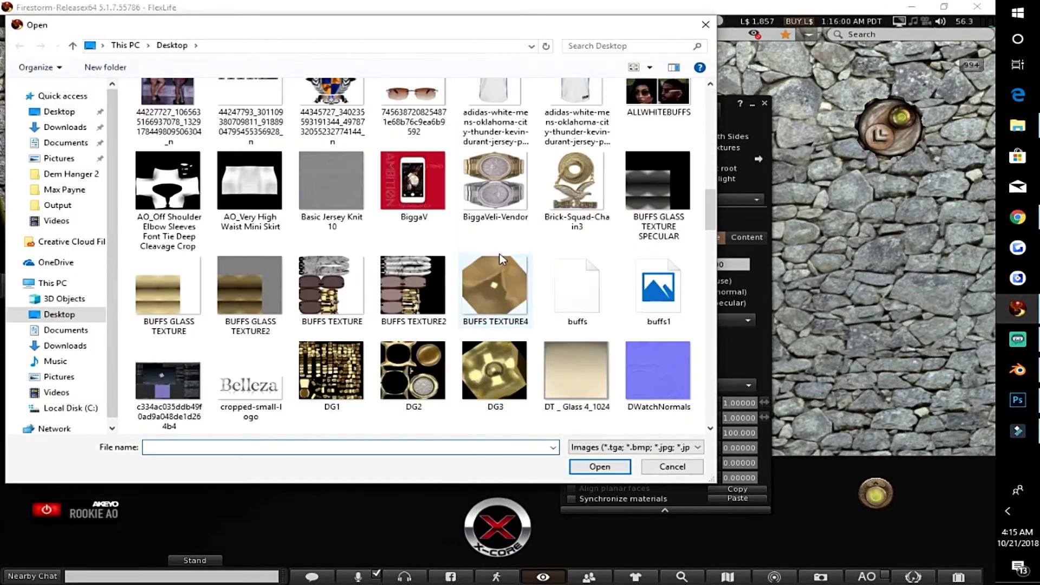
scroll(499, 258, "down", 15)
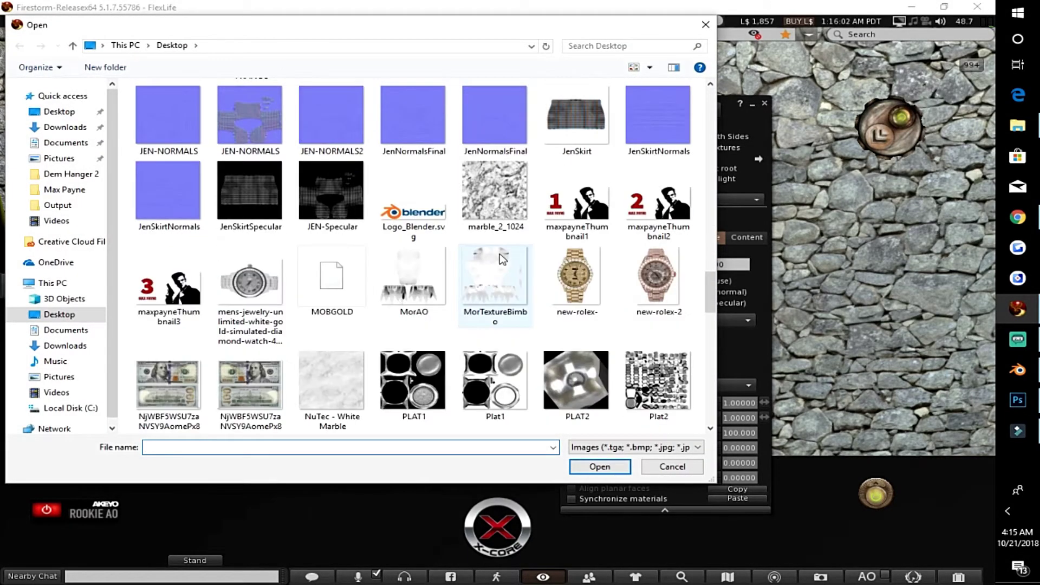
scroll(499, 247, "down", 8)
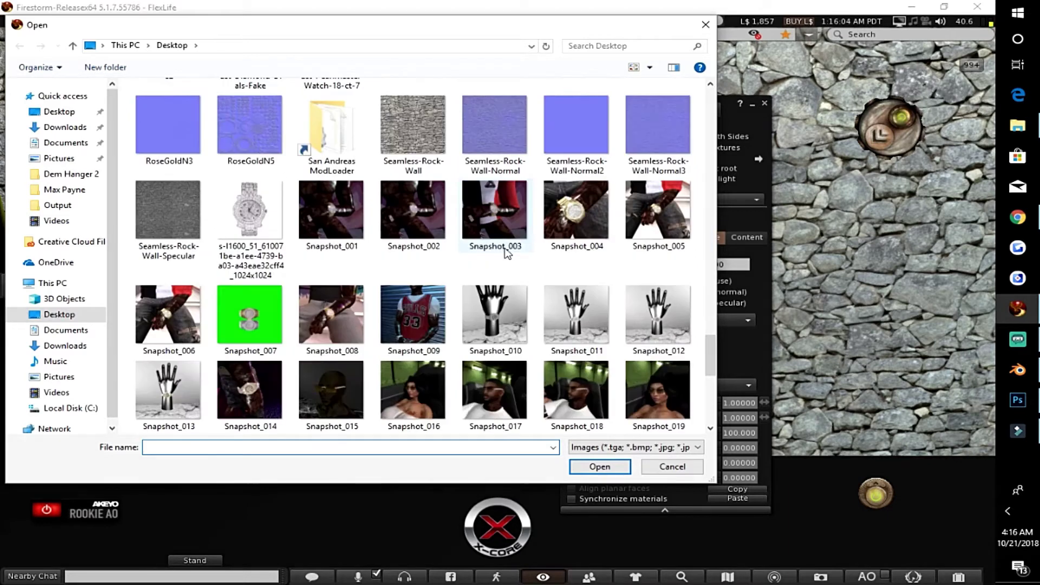
scroll(504, 248, "down", 4)
scroll(504, 248, "up", 3)
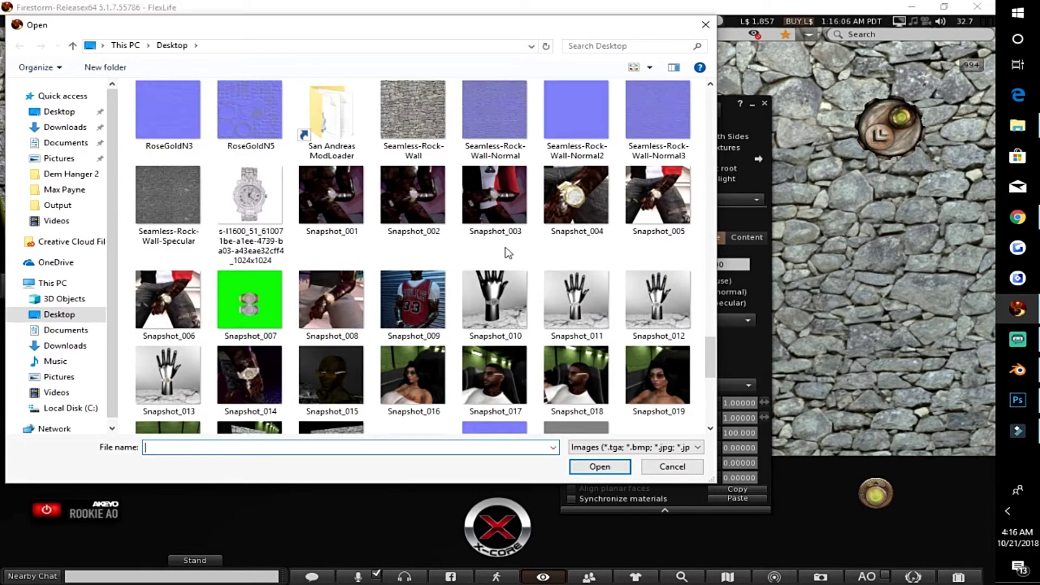
scroll(508, 252, "up", 3)
left_click(173, 373)
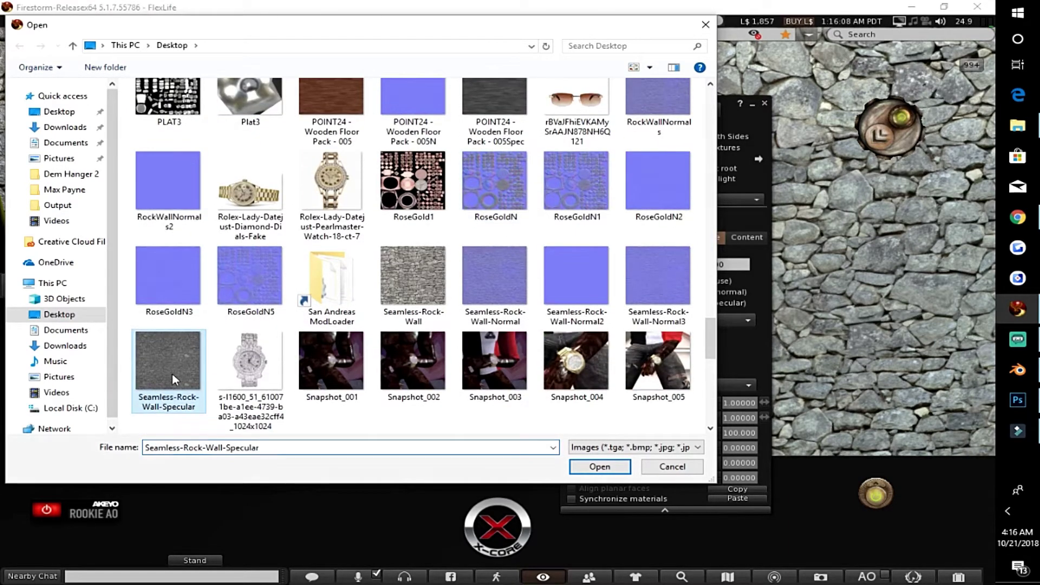
double_click(171, 367)
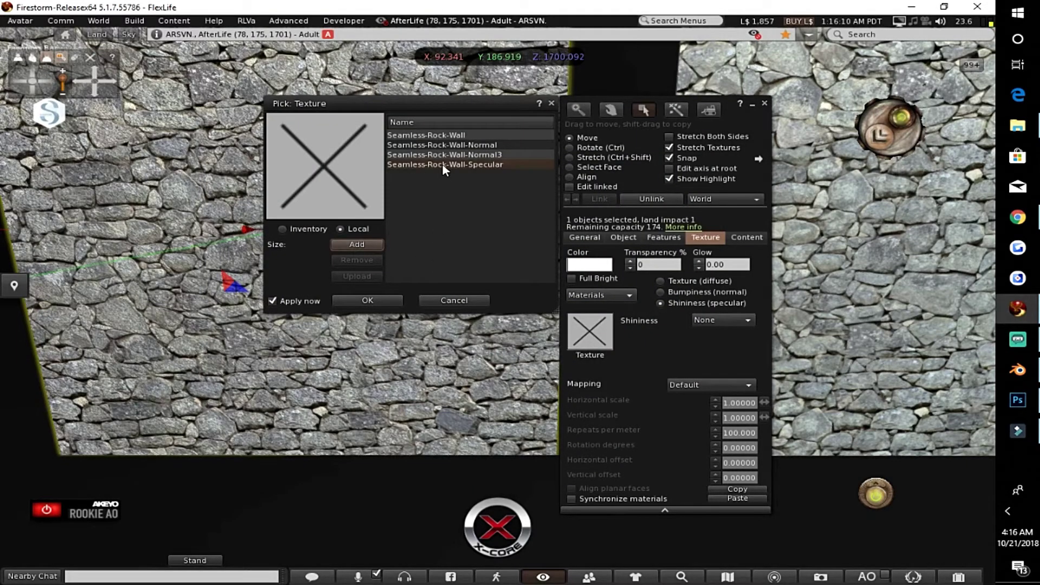
Try the local Seamless-Rock-Wall-Specular texture as the left wall's shininess map, and reset the map to Blank and None for comparison.
left_click(442, 164)
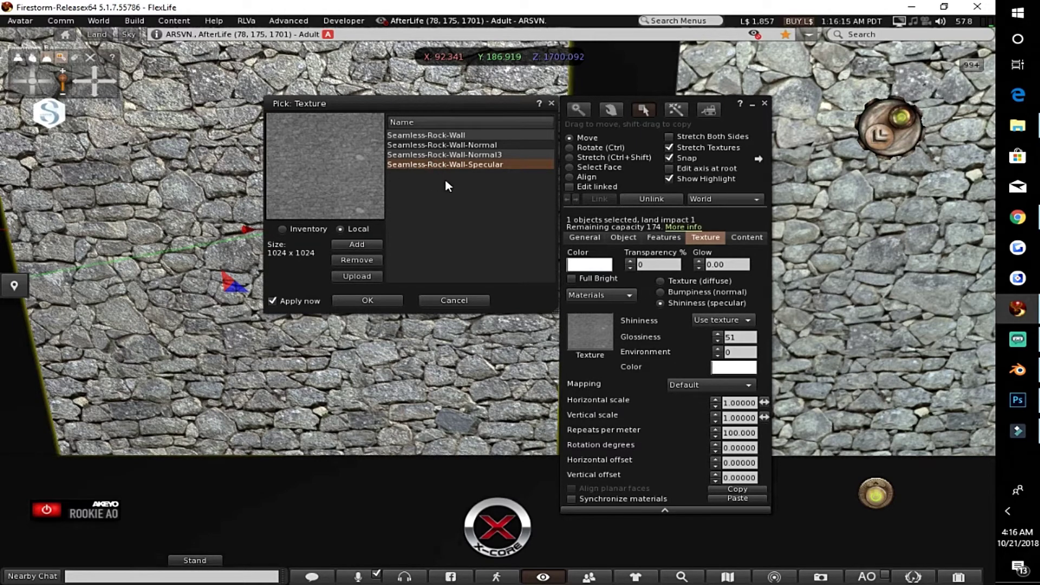
left_click(384, 300)
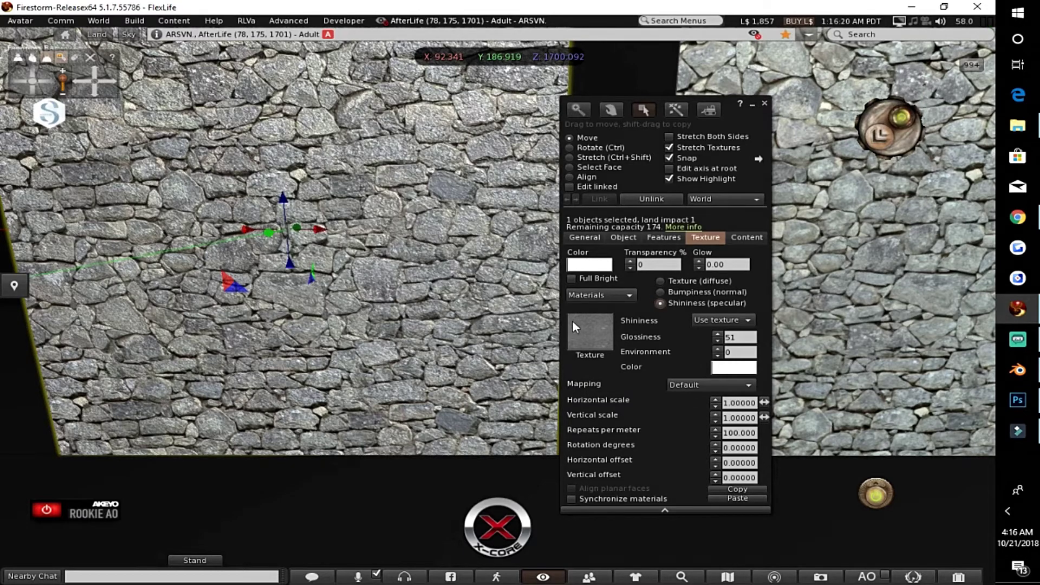
left_click(572, 320)
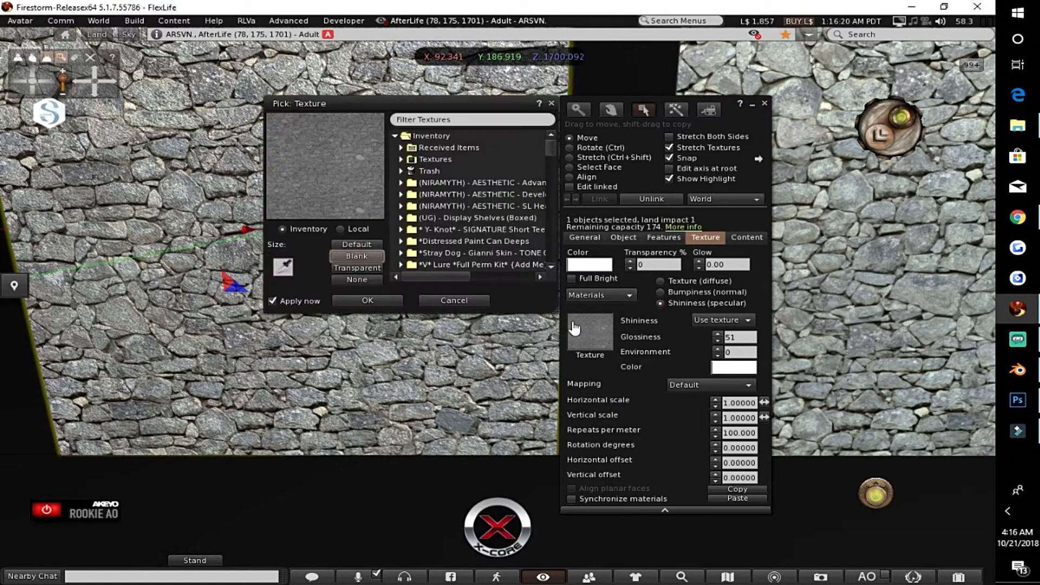
left_click(370, 257)
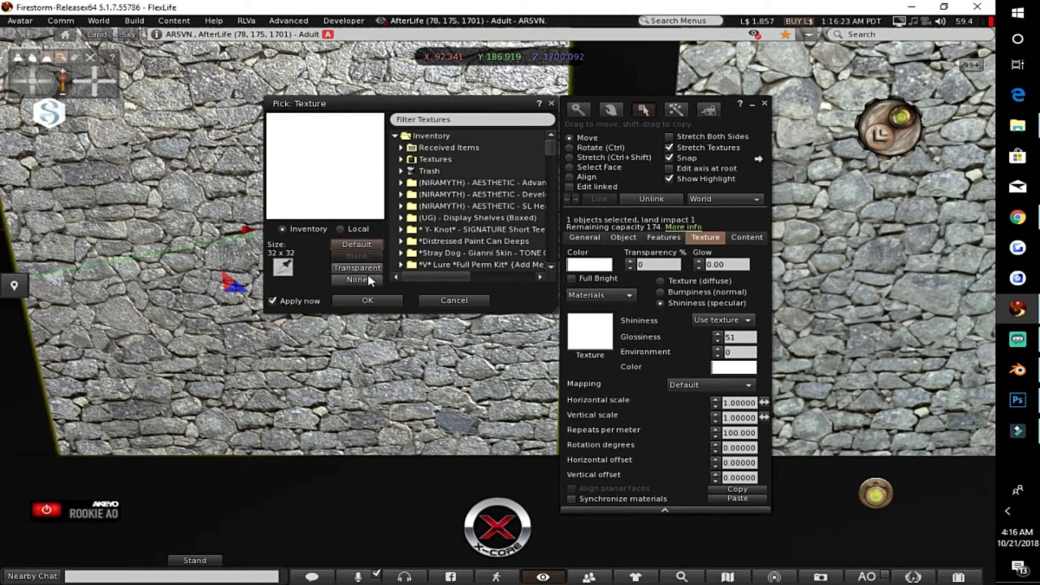
left_click(371, 279)
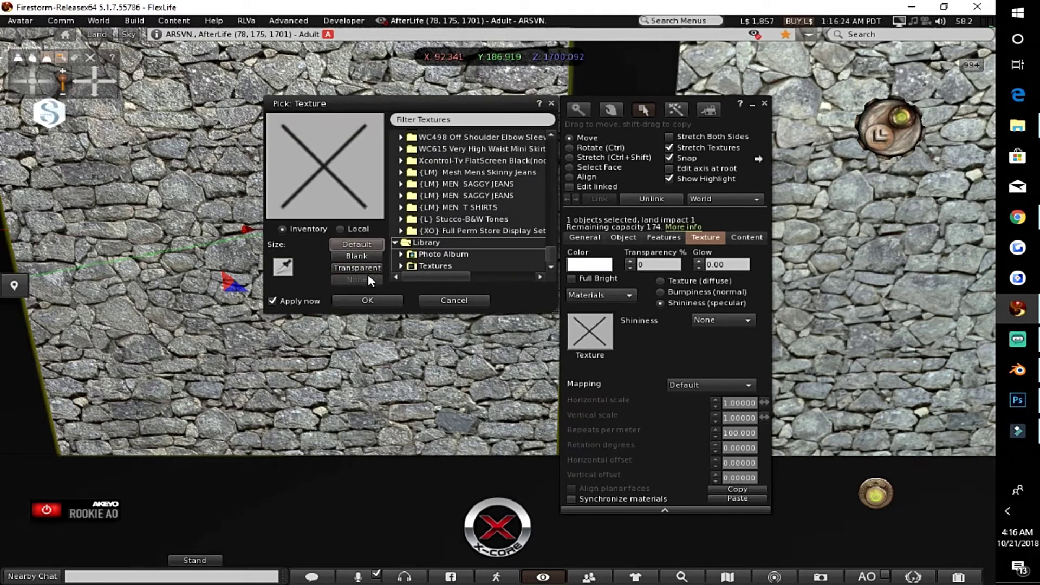
Apply the local Seamless-Rock-Wall-Specular texture as the left wall's shininess map and set its glossiness to 175.
left_click(358, 228)
left_click_drag(418, 105, 619, 137)
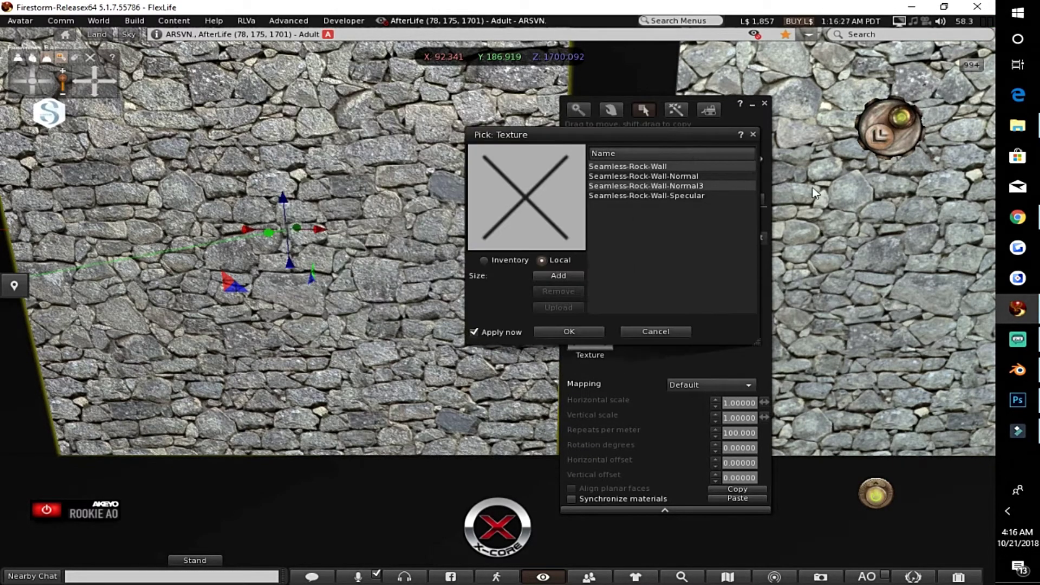
left_click_drag(813, 192, 879, 194)
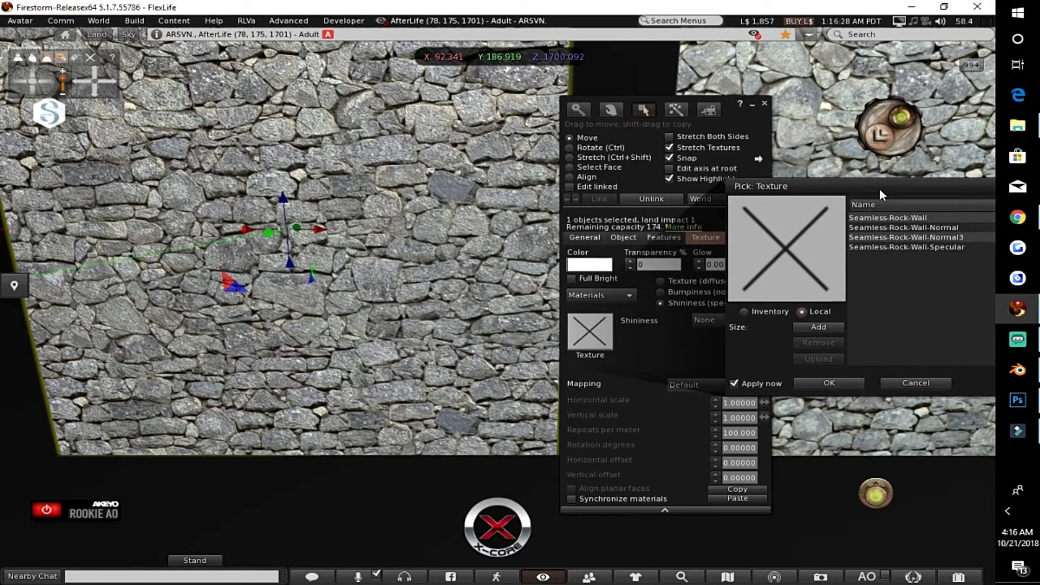
left_click(894, 248)
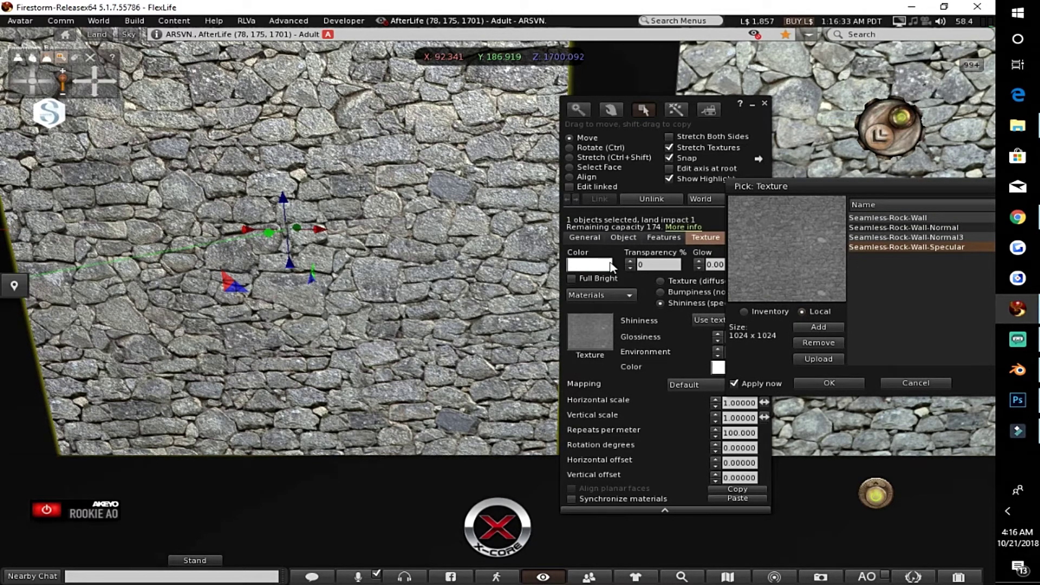
scroll(476, 230, "up", 3)
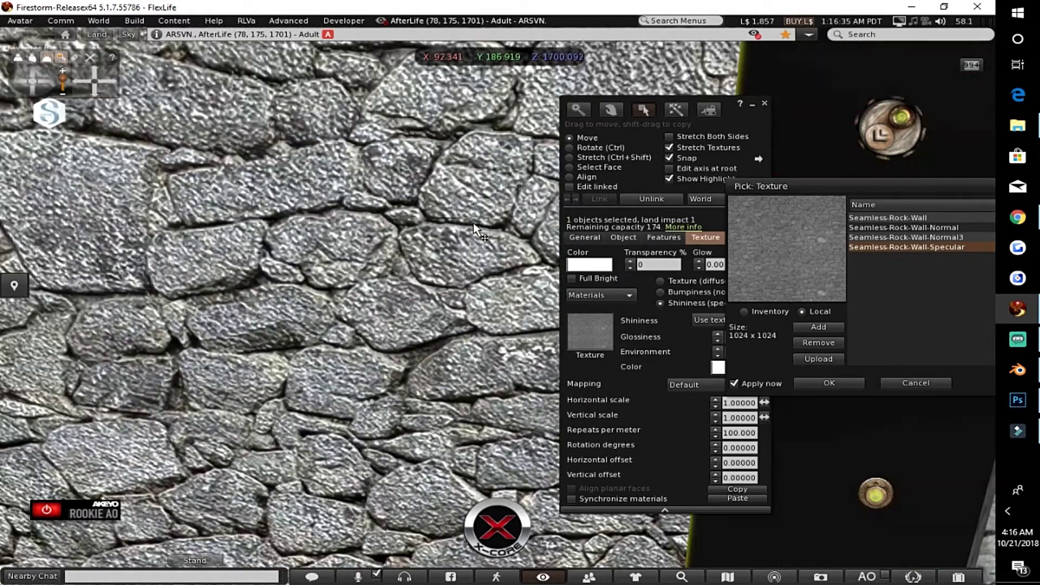
scroll(474, 227, "down", 3)
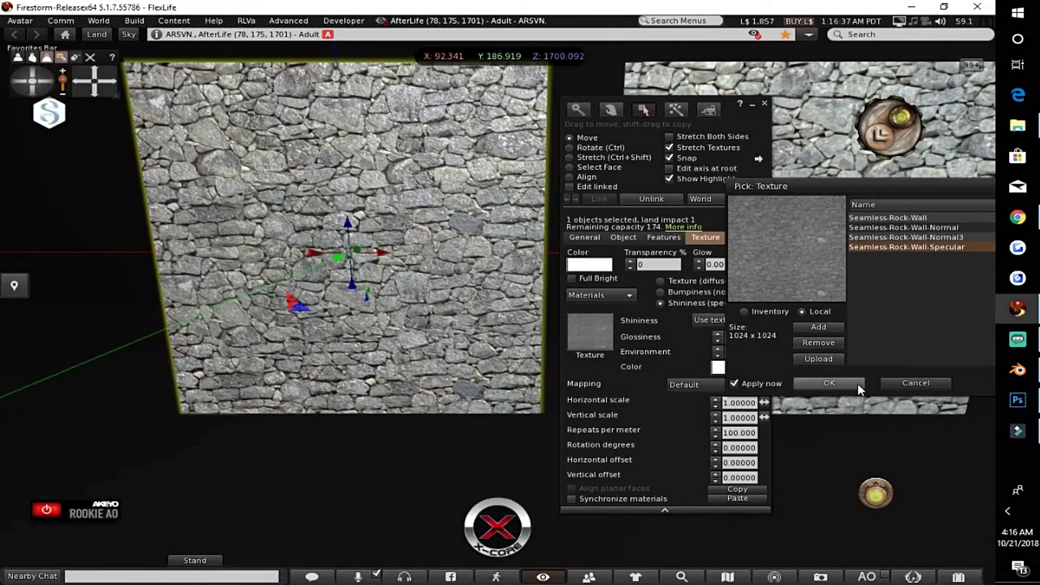
left_click(856, 383)
left_click(747, 337)
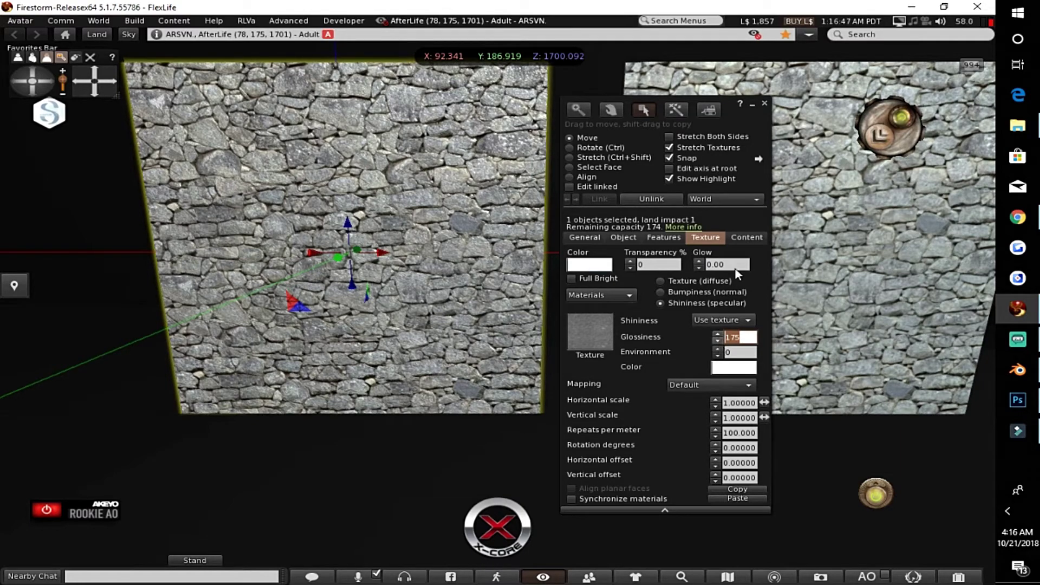
left_click(764, 103)
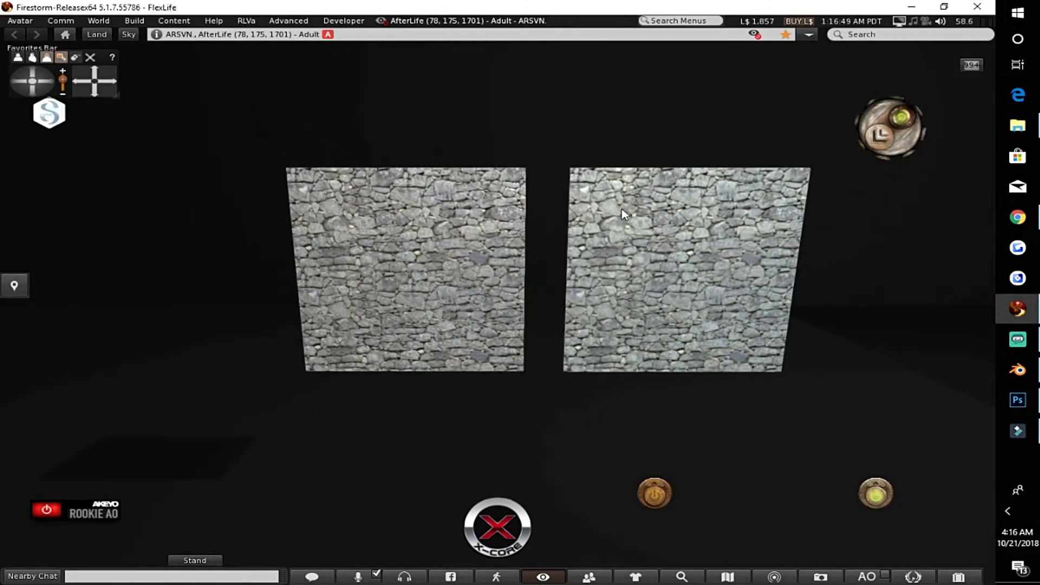
Open the wooden box above the walls for editing and check its light settings.
right_click(575, 156)
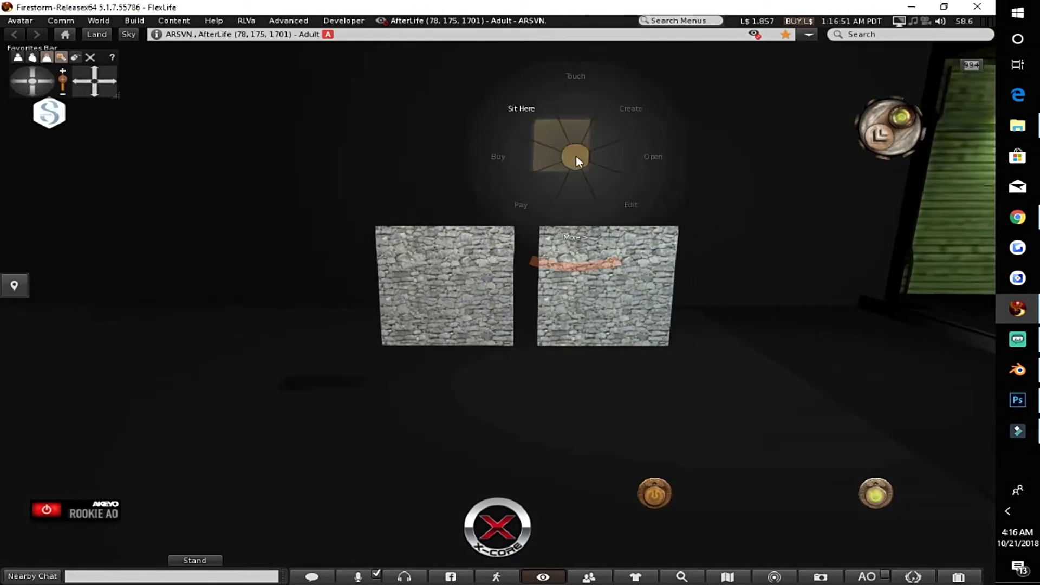
left_click(598, 184)
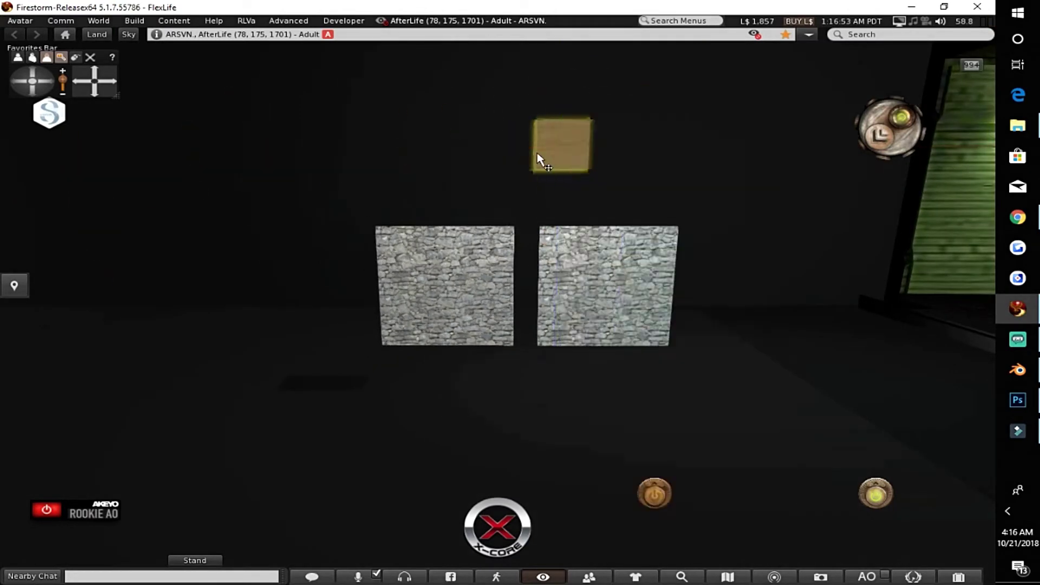
left_click_drag(710, 119, 293, 44)
left_click(207, 169)
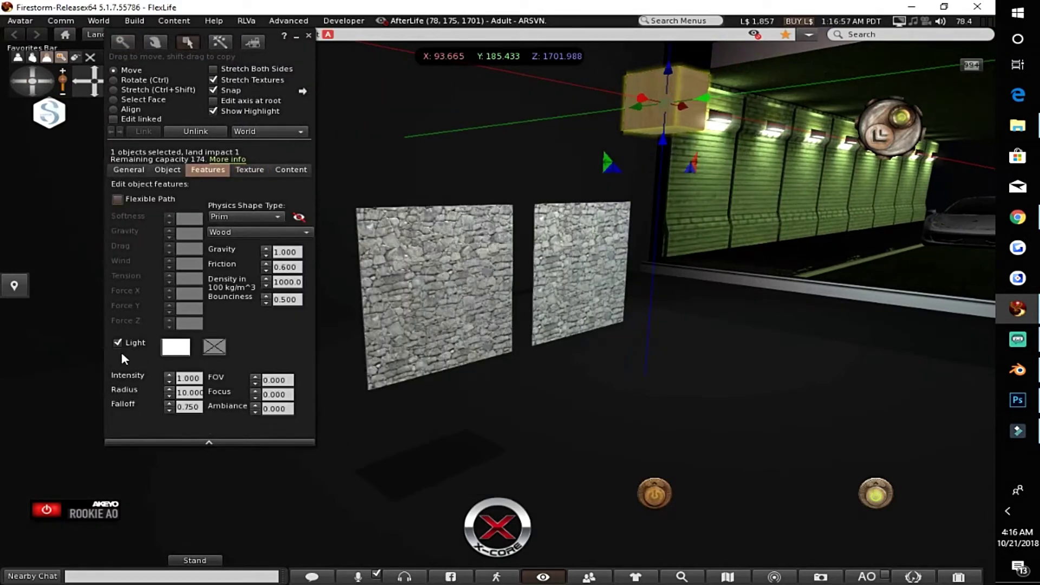
left_click(308, 35)
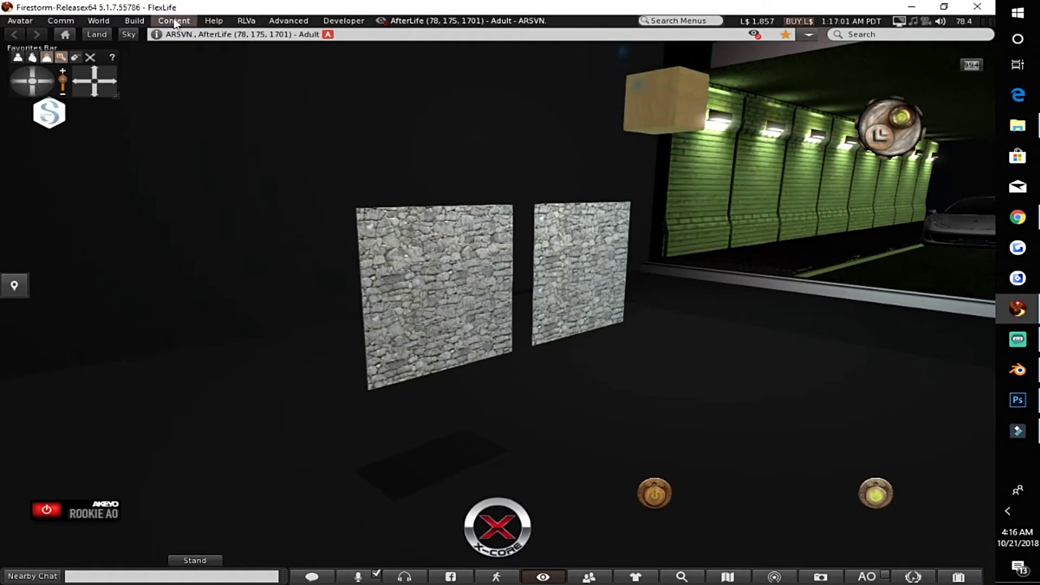
Set the sun position to Midnight.
left_click(134, 20)
mouse_move(109, 24)
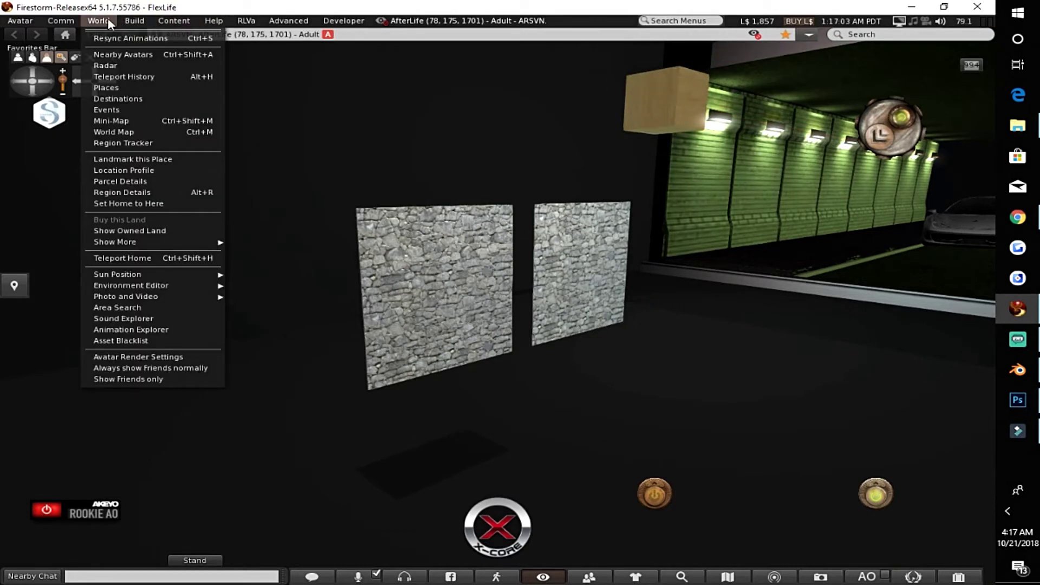
mouse_move(160, 278)
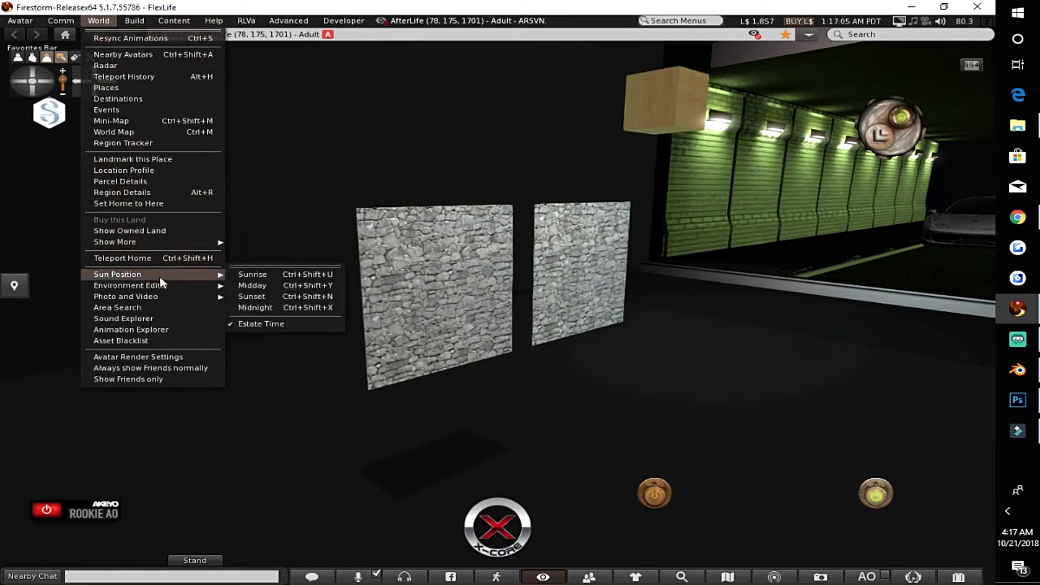
left_click(284, 309)
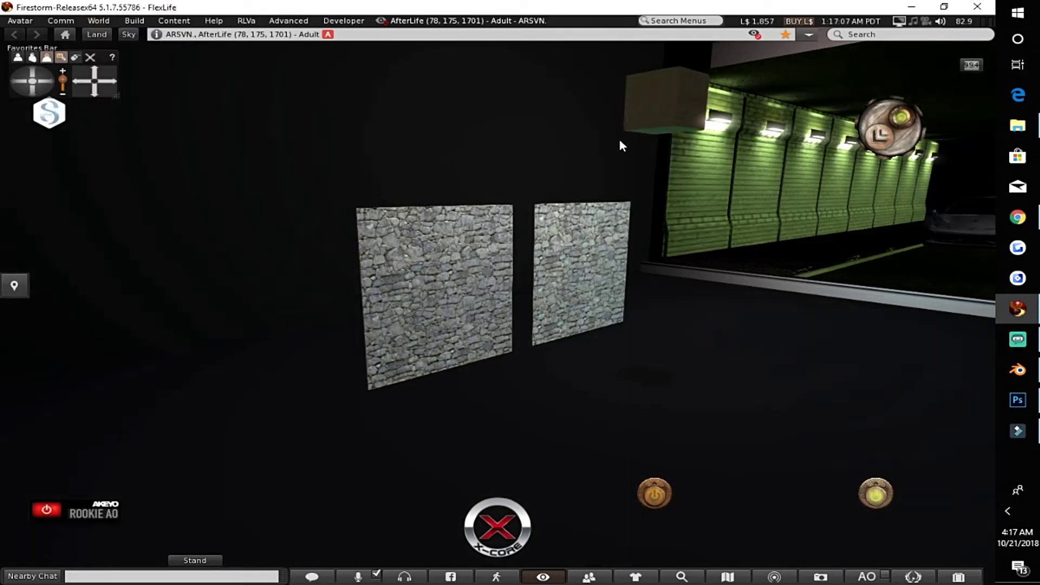
Lower the light-emitting wooden box to about Z 1700.015 and move it along Y to about 184.334, beside the walls.
right_click(678, 108)
left_click(677, 98)
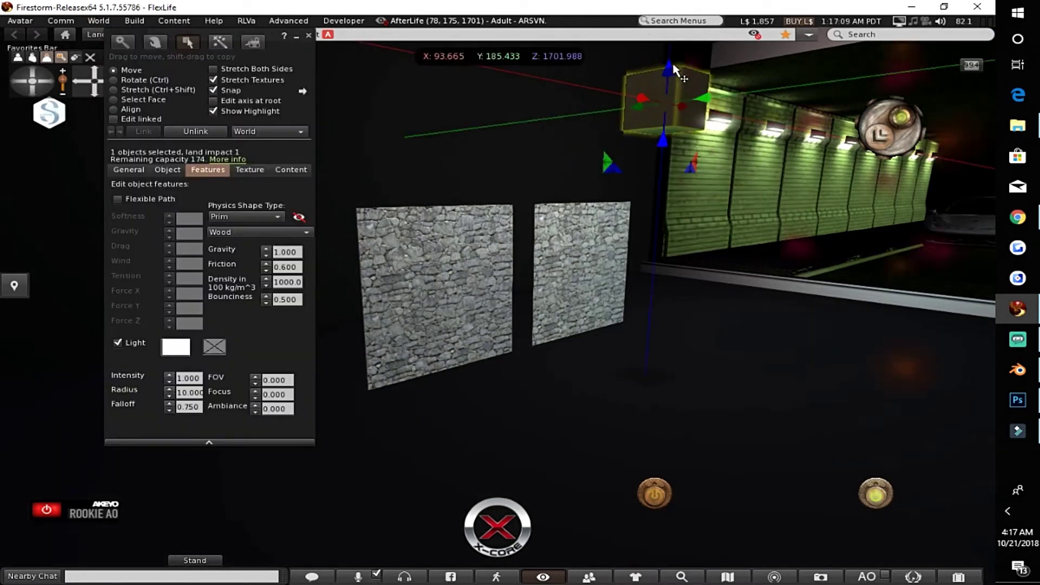
left_click_drag(674, 67, 666, 270)
left_click_drag(687, 313, 710, 327)
Compare the light's highlights on the two rock walls from several angles and close the box's edit window.
scroll(443, 264, "up", 2)
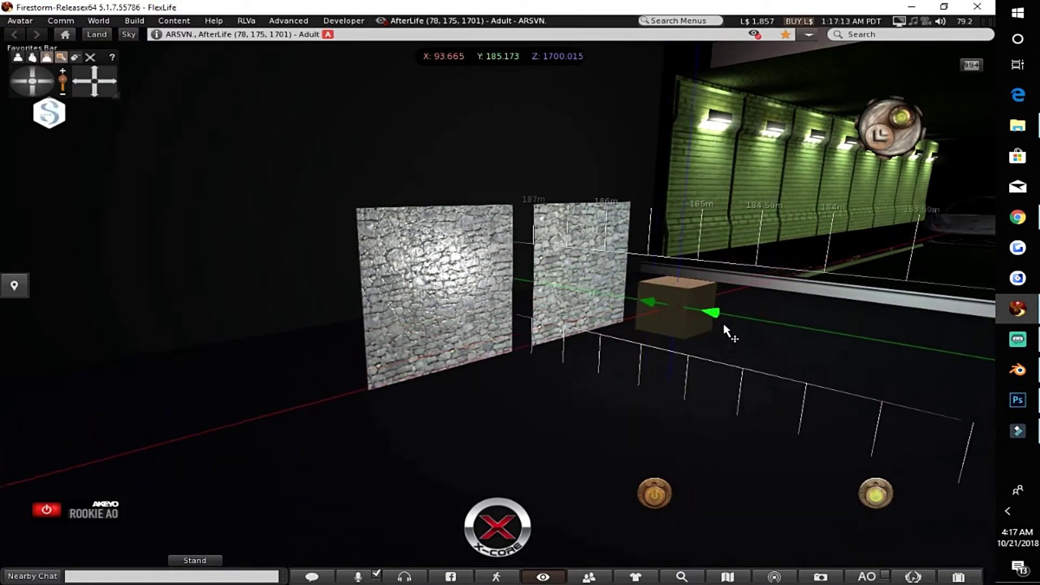
scroll(442, 264, "up", 5)
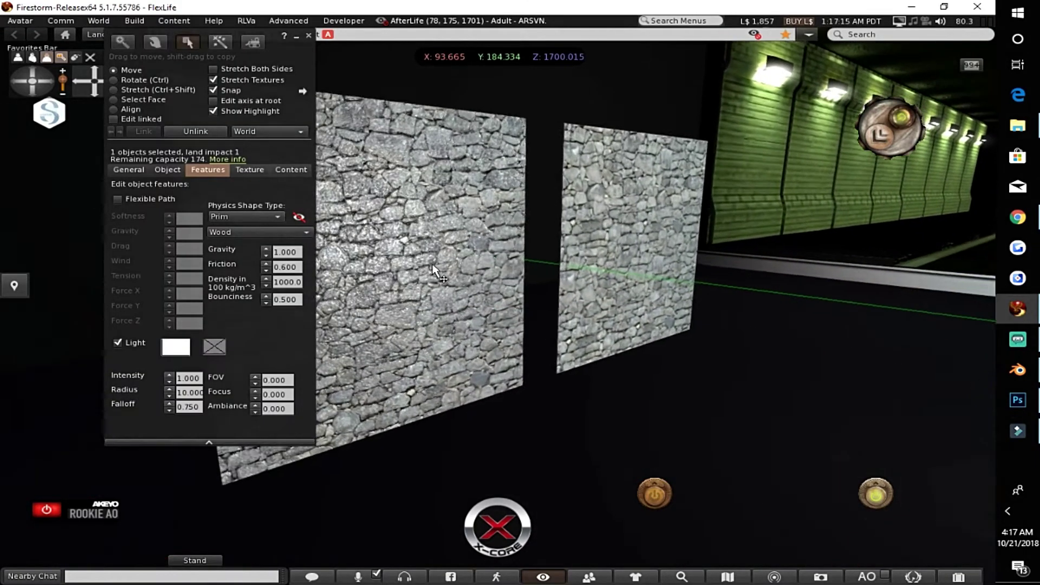
key("Left")
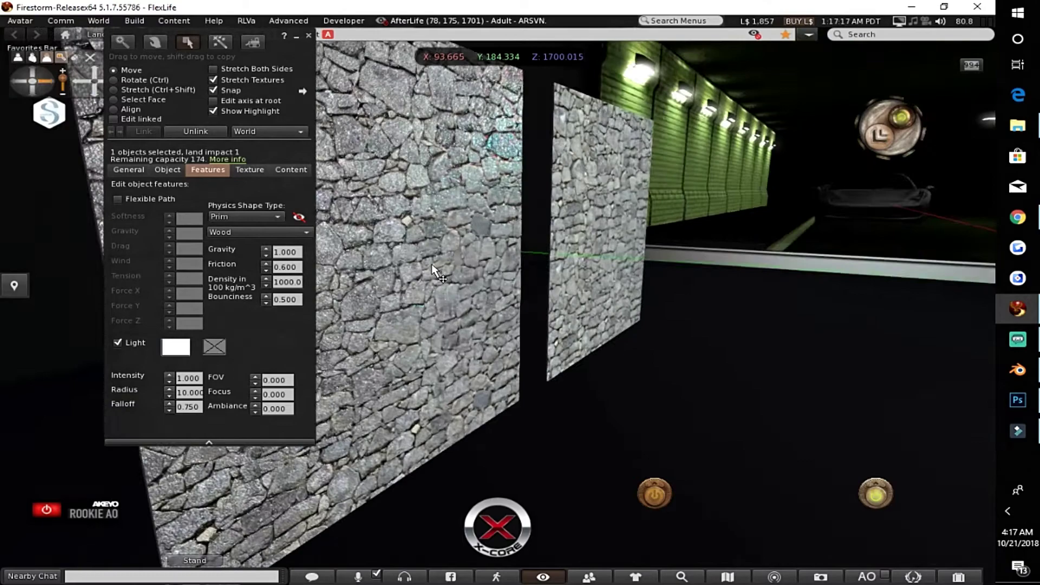
key("Left")
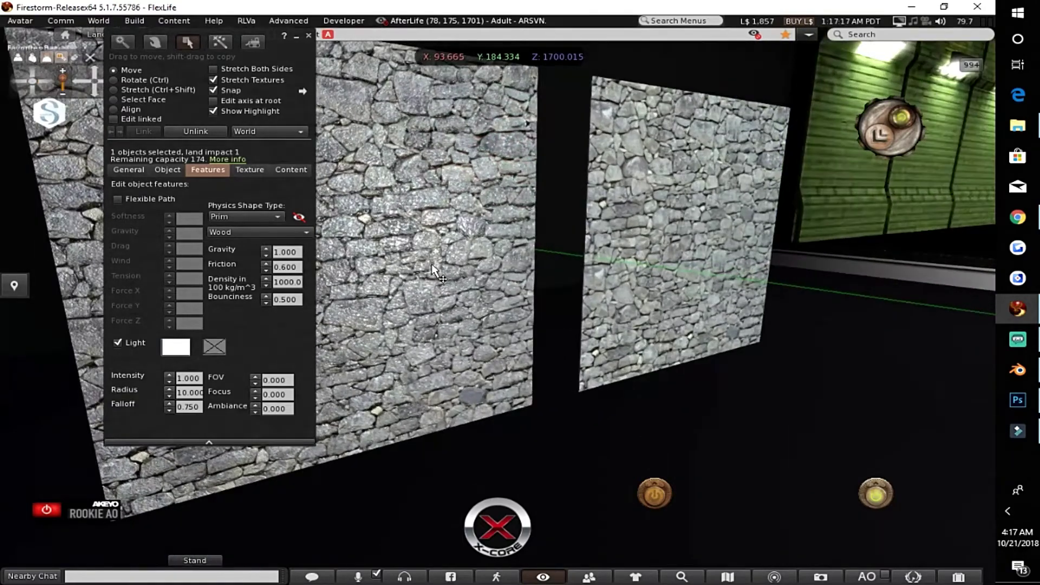
key("Right")
key("Left")
key("Left")
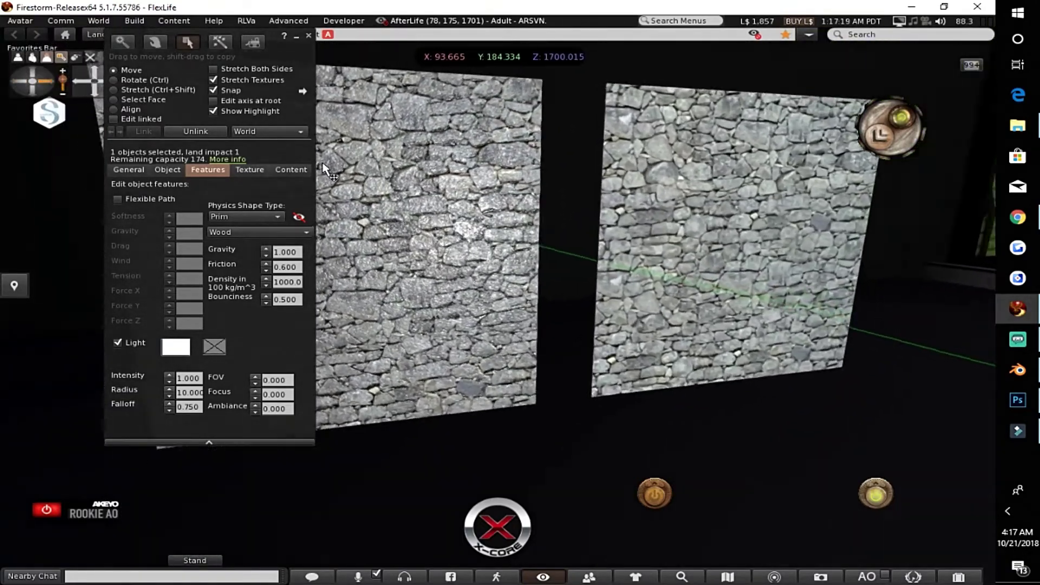
key("Right")
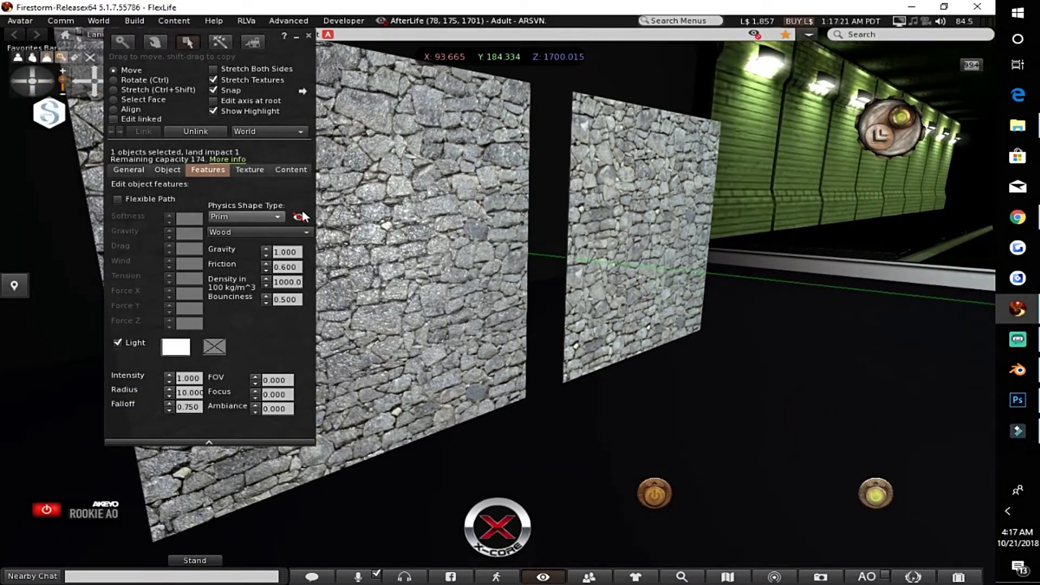
key("Left")
key("Left")
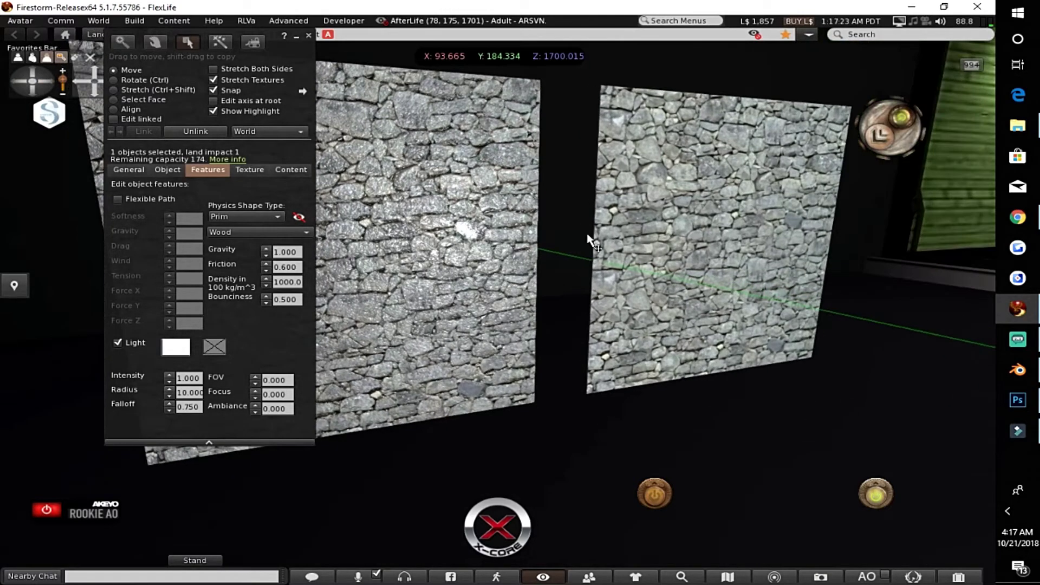
left_click(308, 36)
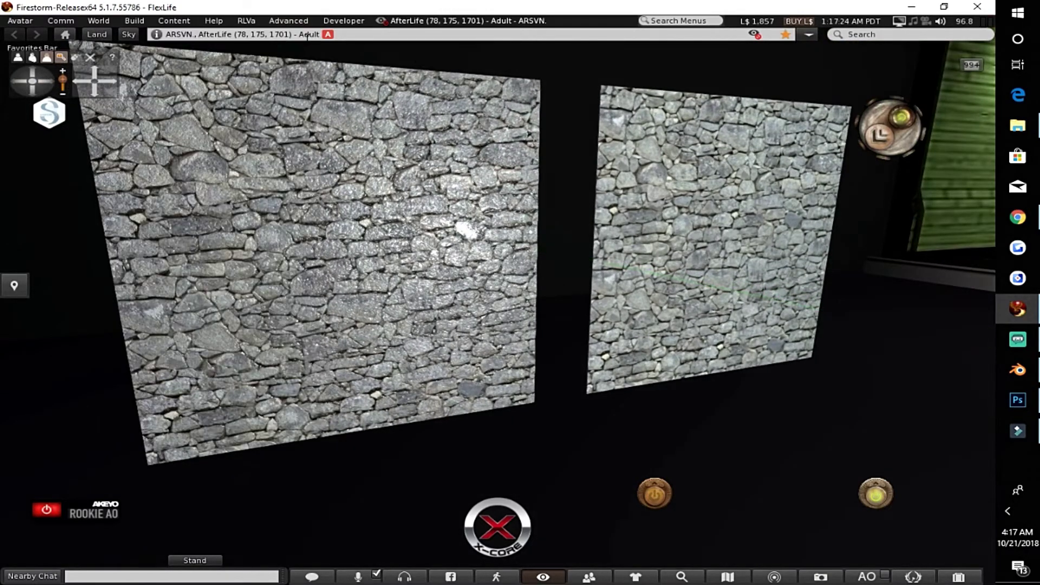
Inspect both rock walls up close, comparing the stone relief and shine of the mapped wall with the plain one.
left_click(61, 58)
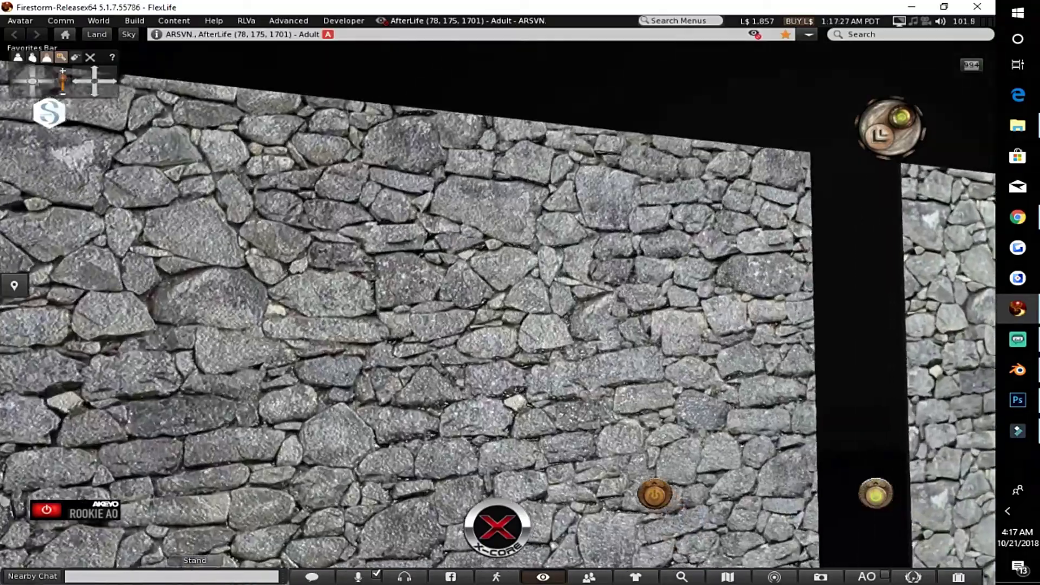
left_click_drag(497, 304, 479, 314, "alt")
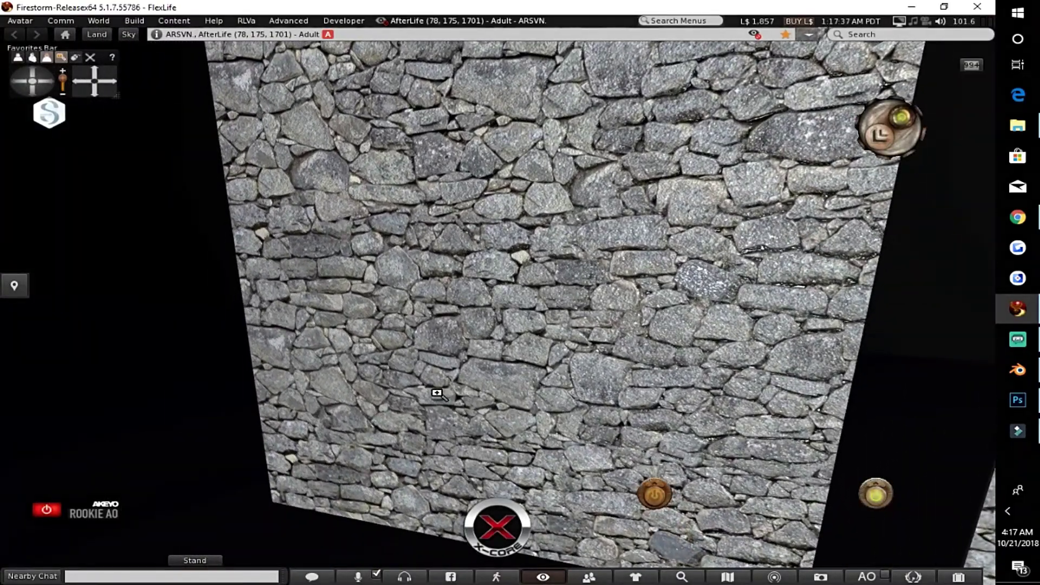
left_click_drag(438, 394, 325, 352, "alt")
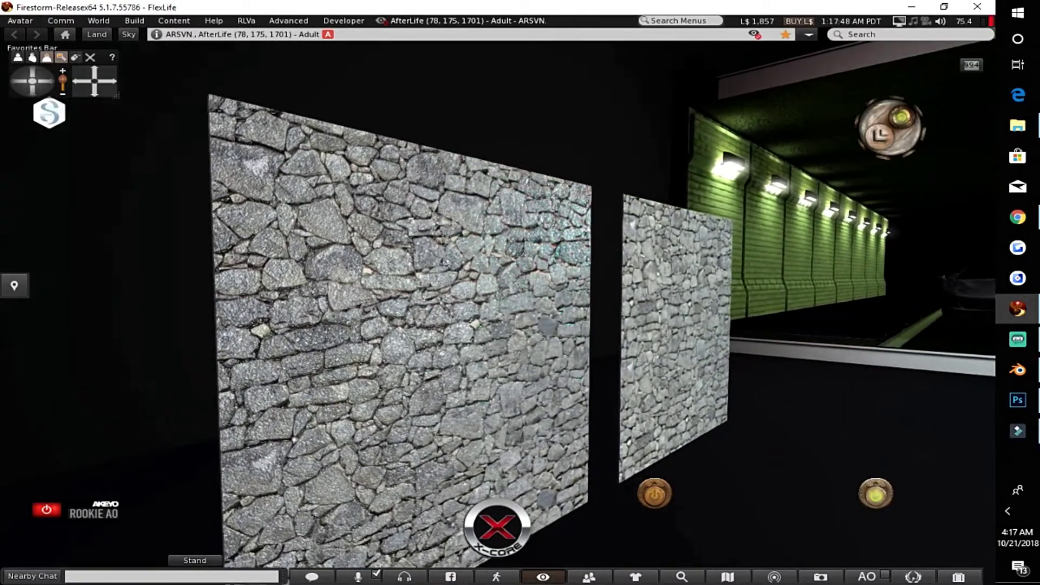
mouse_move(671, 325)
left_mouse_down("alt")
mouse_move(601, 287)
mouse_move(584, 260)
mouse_move(509, 261)
mouse_move(804, 260)
mouse_move(661, 260)
mouse_move(634, 292)
mouse_move(636, 320)
mouse_move(672, 352)
mouse_move(747, 344)
mouse_move(650, 254)
mouse_move(671, 265)
mouse_move(677, 317)
left_mouse_up("alt")
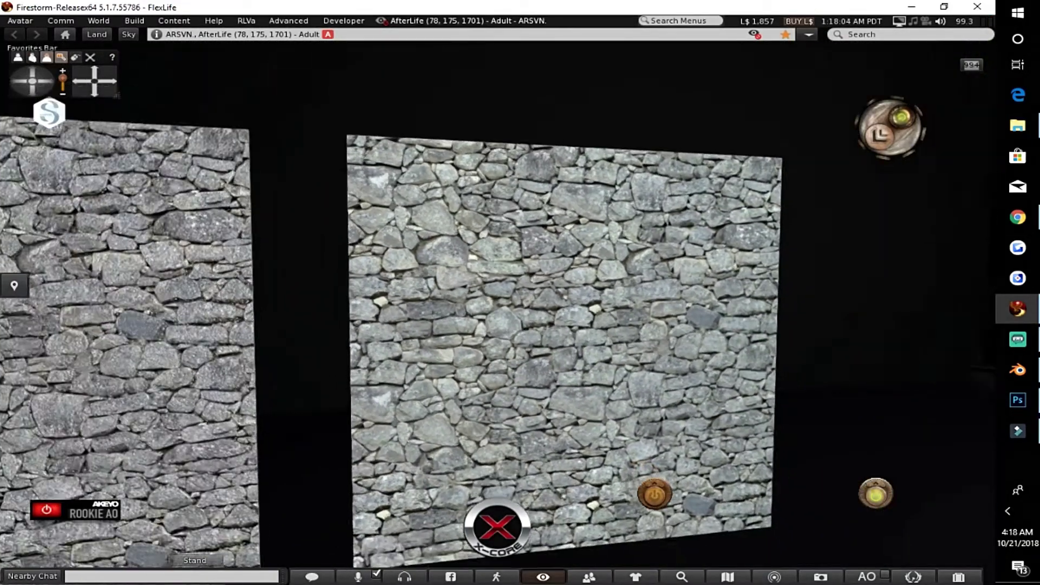
left_click_drag(498, 307, 498, 310, "alt")
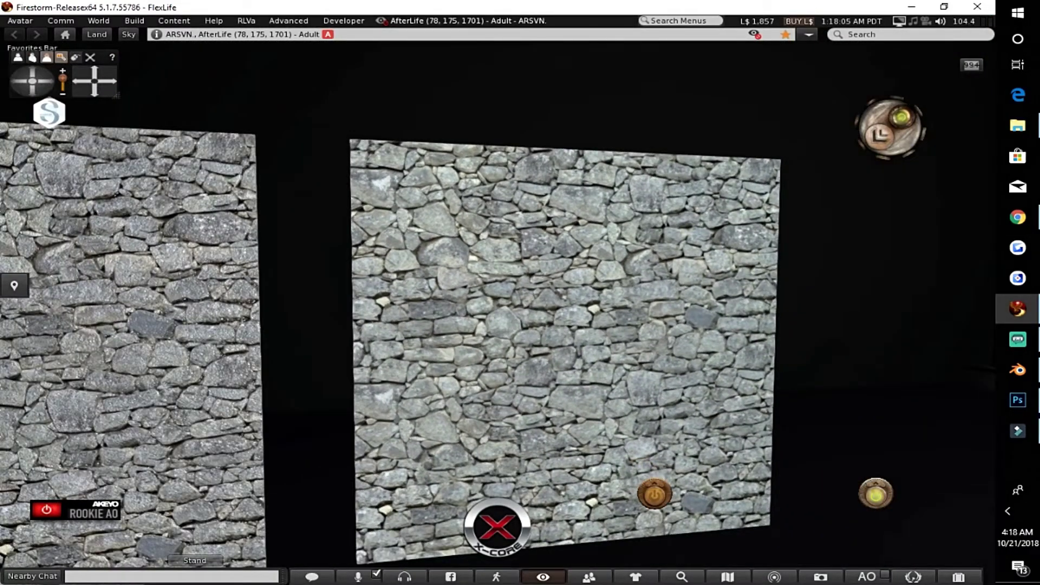
left_click_drag(536, 369, 498, 320, "alt")
left_click_drag(348, 308, 587, 484, "alt")
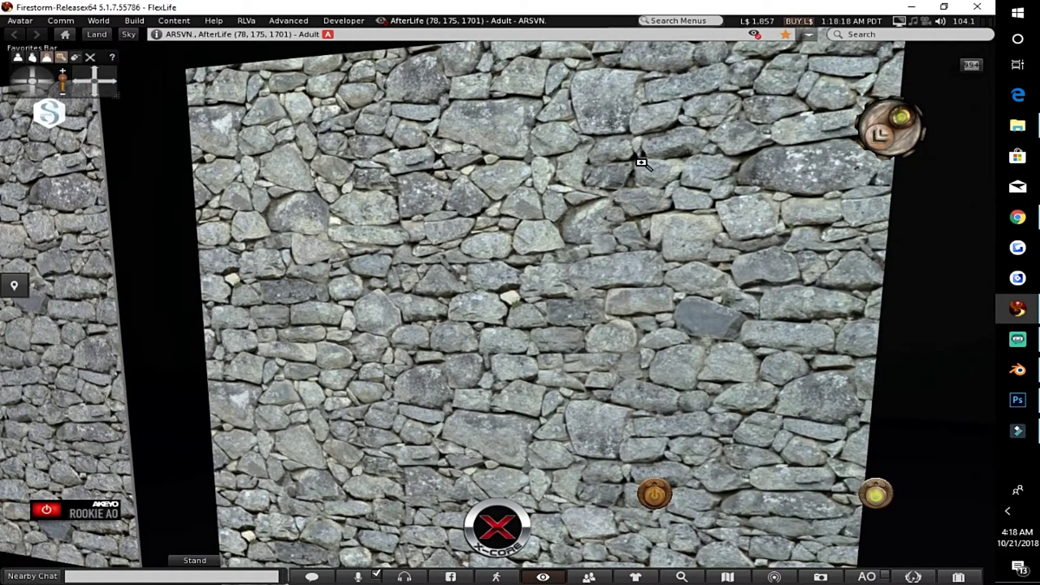
left_click_drag(449, 350, 295, 293, "alt")
left_click_drag(683, 282, 574, 341, "alt")
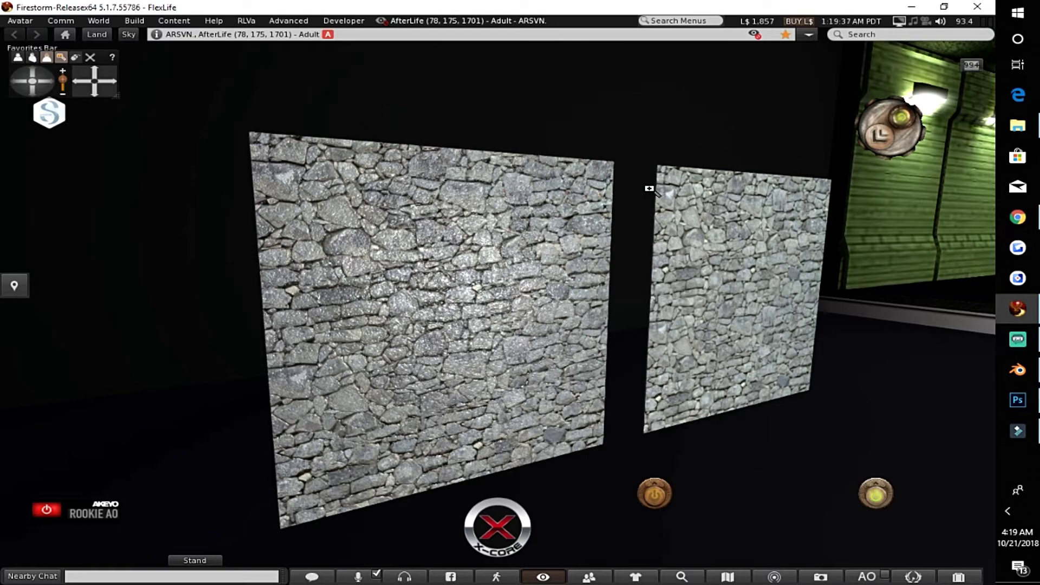
left_click_drag(509, 351, 503, 317, "alt")
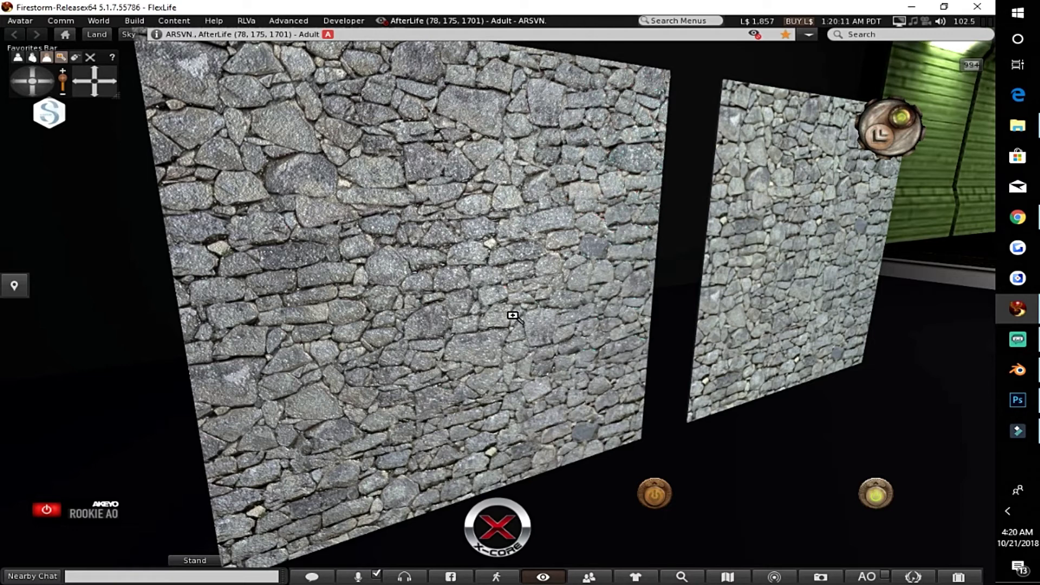
Enable Ambient Occlusion in the general graphics preferences and check its effect on the walls.
key("ctrl+p")
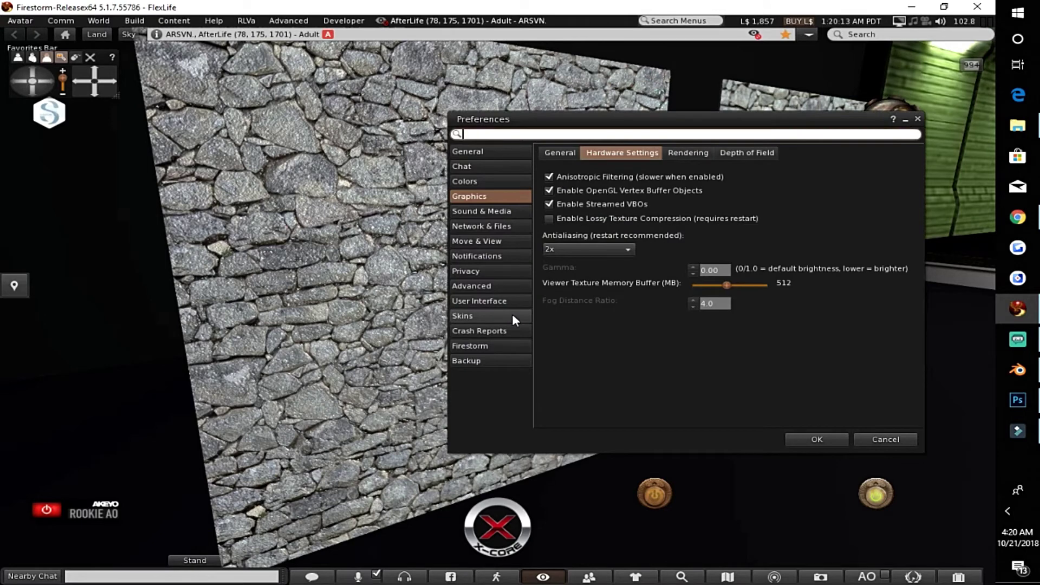
left_click(547, 151)
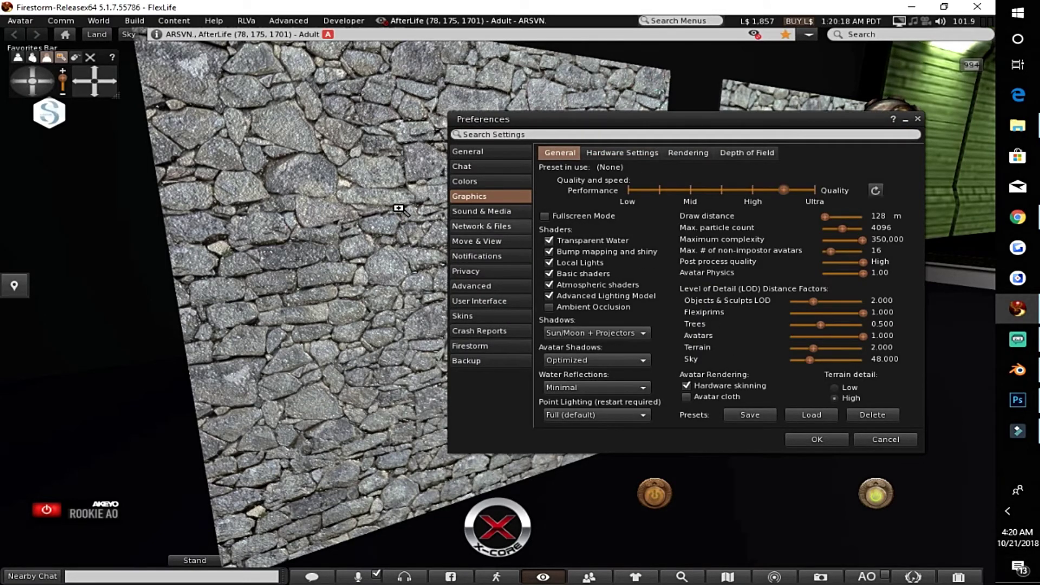
left_click_drag(363, 183, 260, 182, "alt")
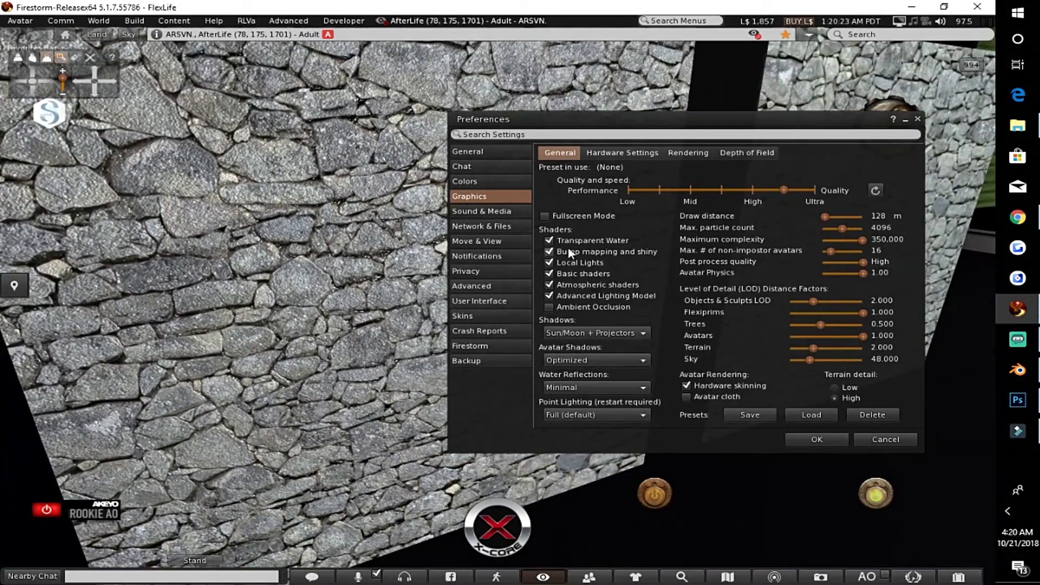
left_click(547, 307)
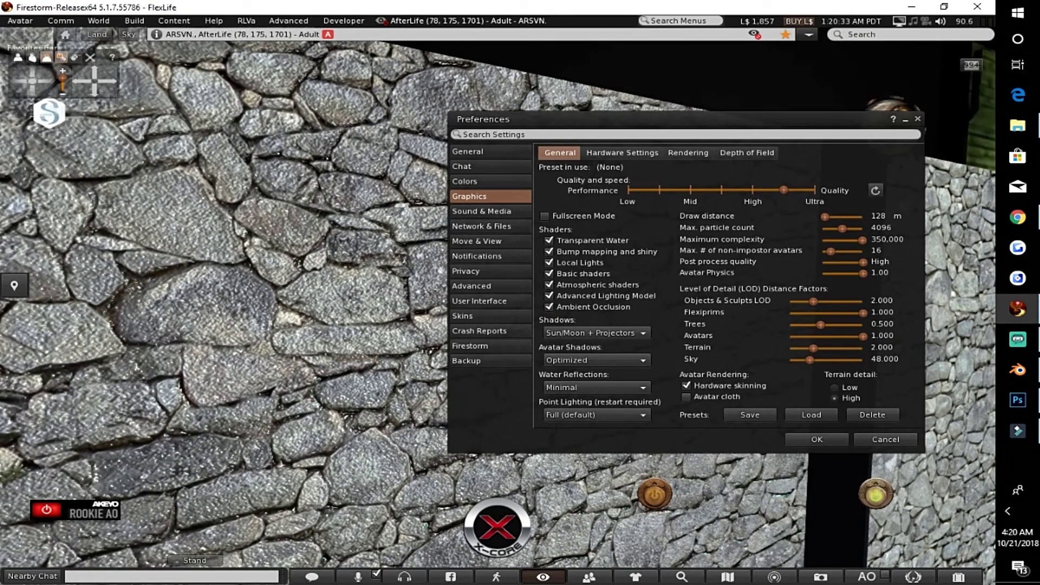
left_click(816, 439)
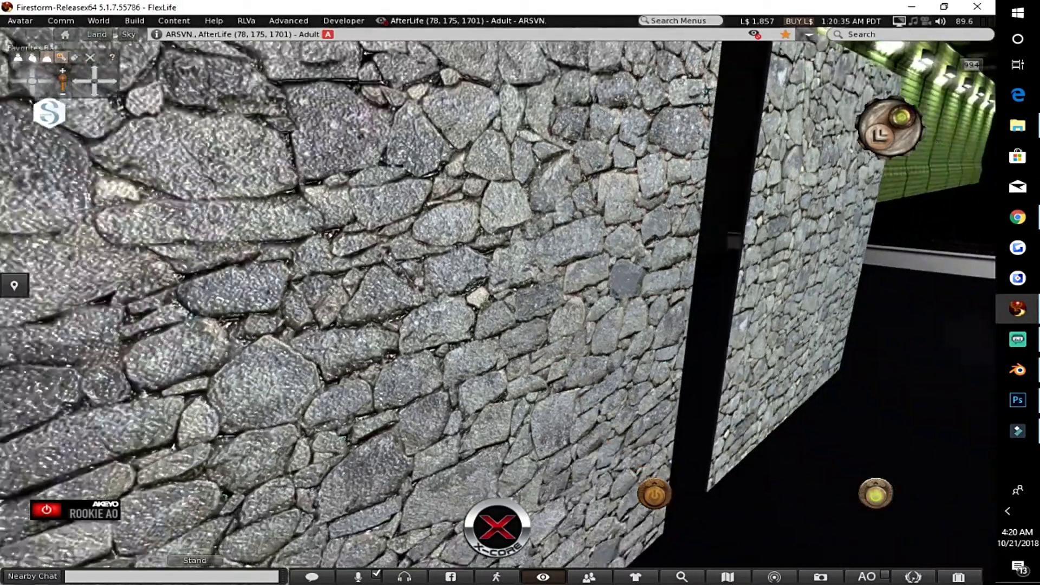
scroll(503, 301, "down", 5)
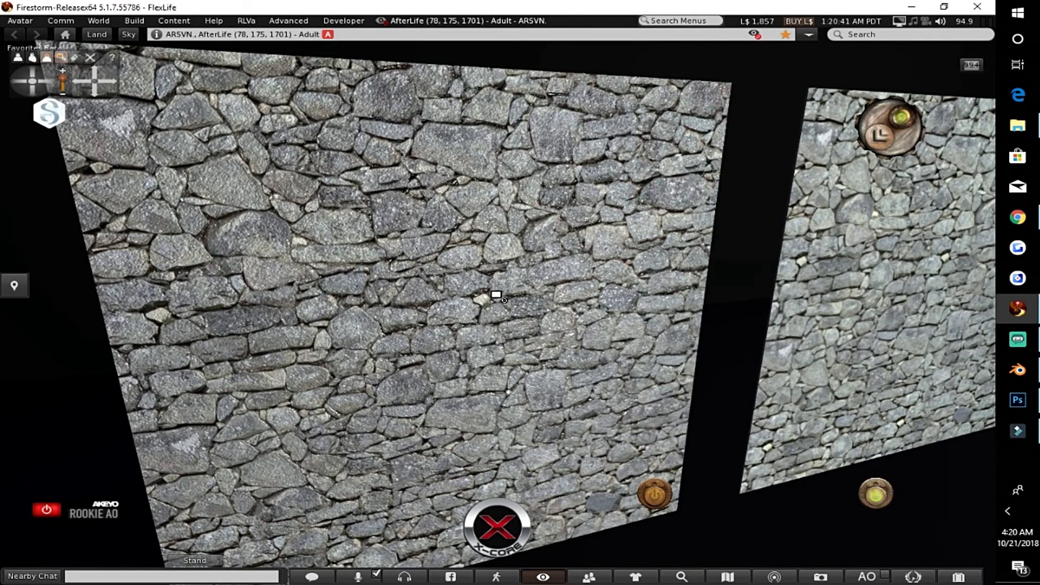
Reduce the graphics quality and speed setting to Low in the preferences.
key("ctrl+p")
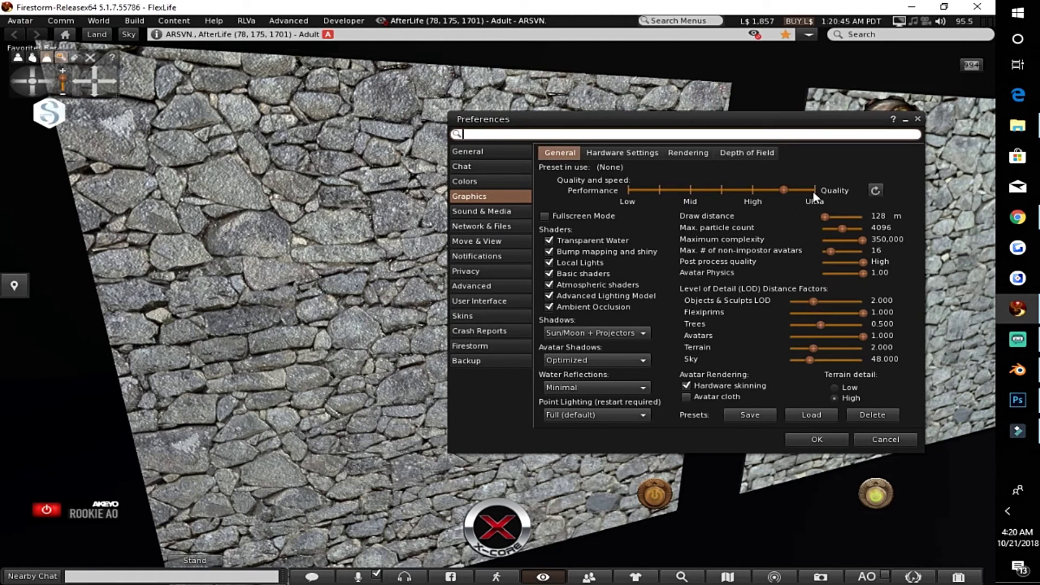
left_click(658, 189)
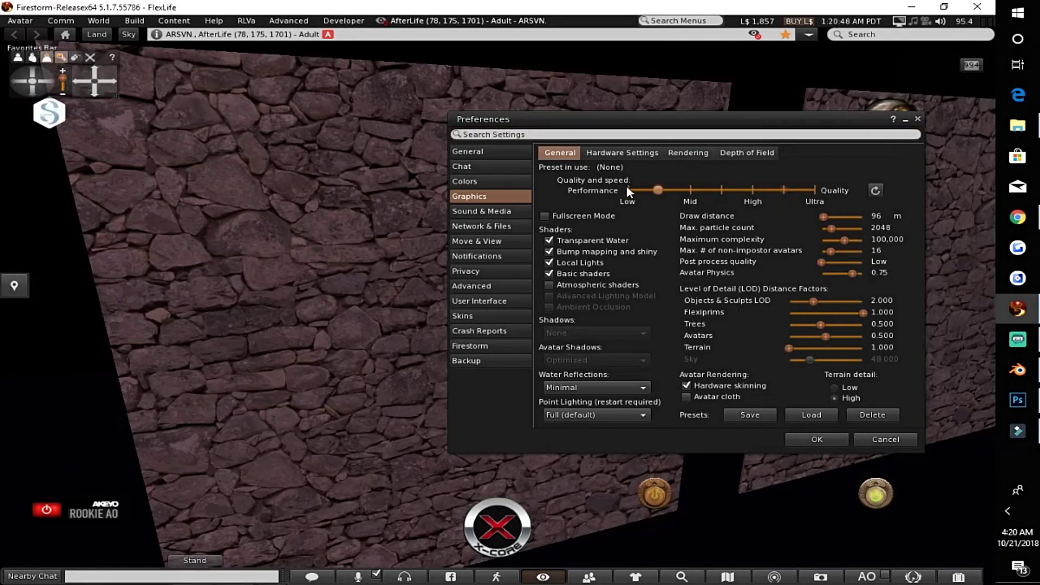
left_click(627, 190)
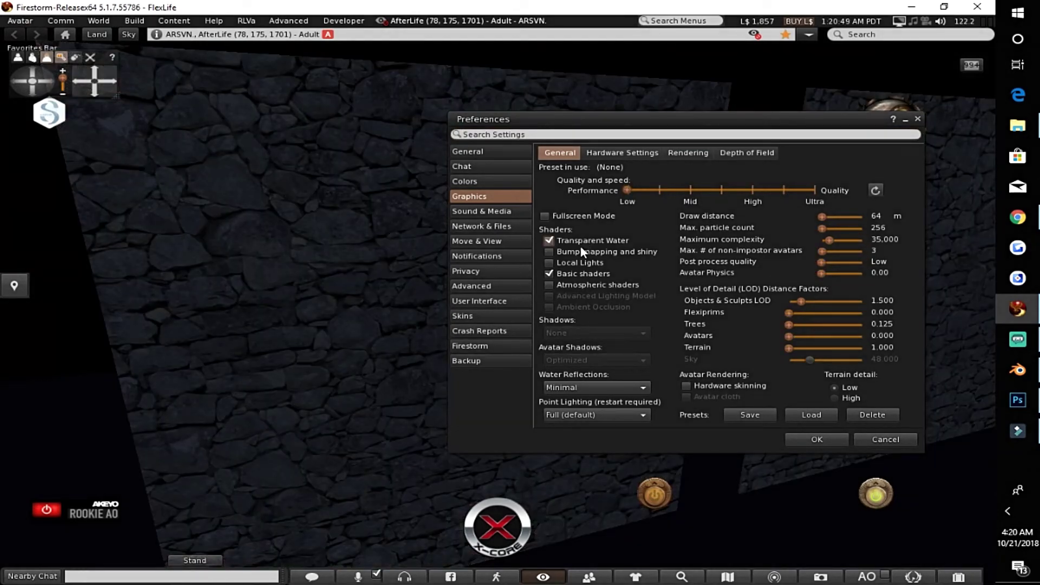
Enable Bump mapping and shiny, Local Lights, Atmospheric shaders, Hardware skinning and Advanced Lighting Model, apply the preferences, and view the walls.
left_click(576, 262)
left_click(580, 283)
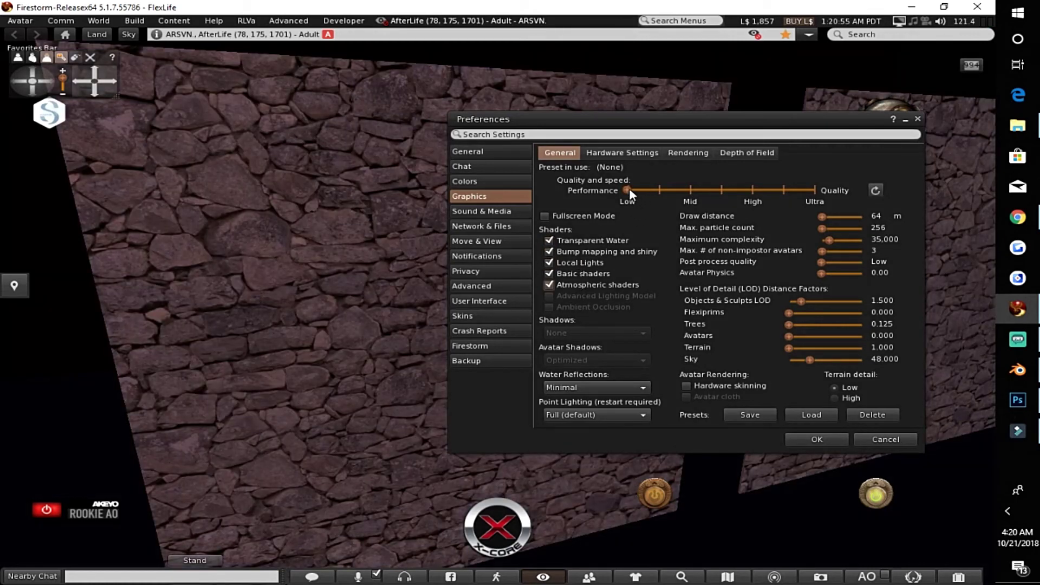
left_click(686, 384)
left_click(549, 296)
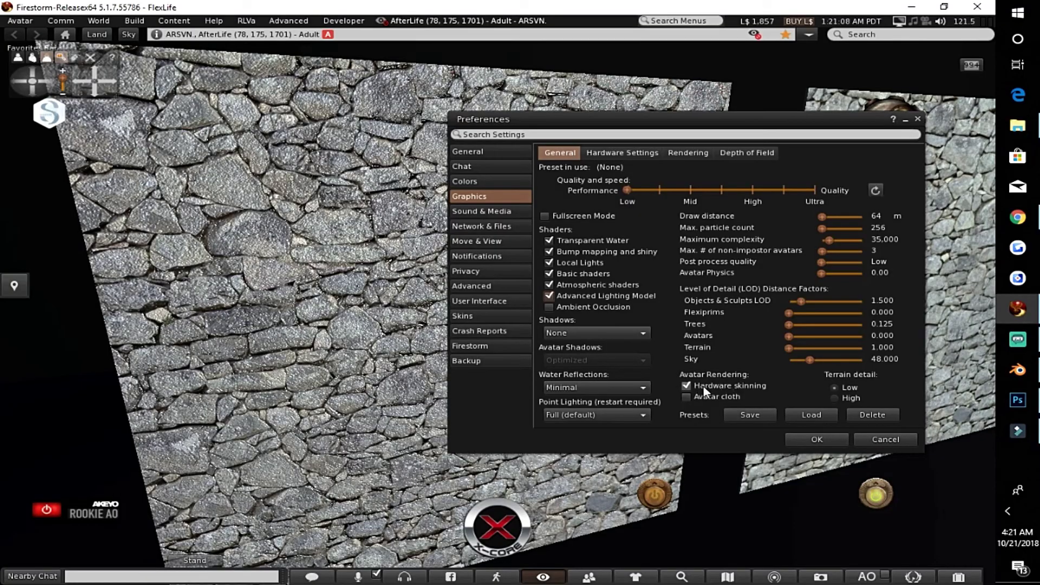
left_click(827, 439)
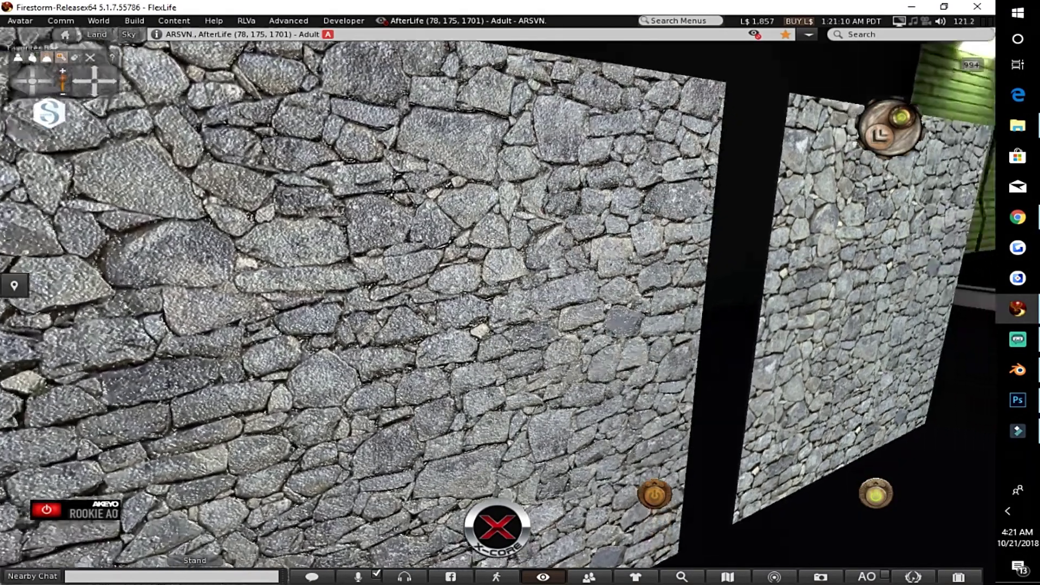
left_click_drag(497, 304, 189, 293, "alt")
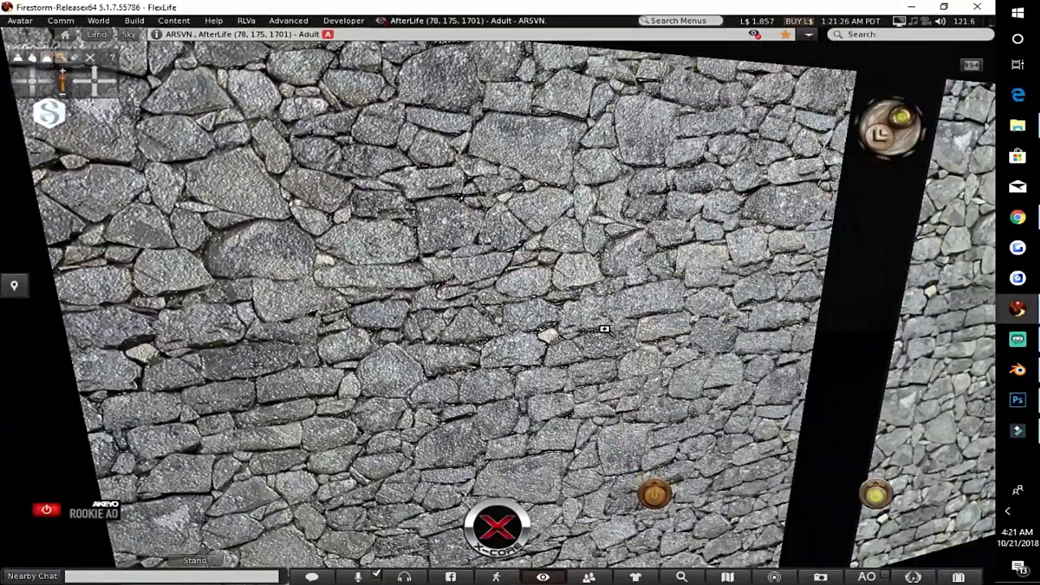
left_click_drag(605, 327, 571, 381, "alt")
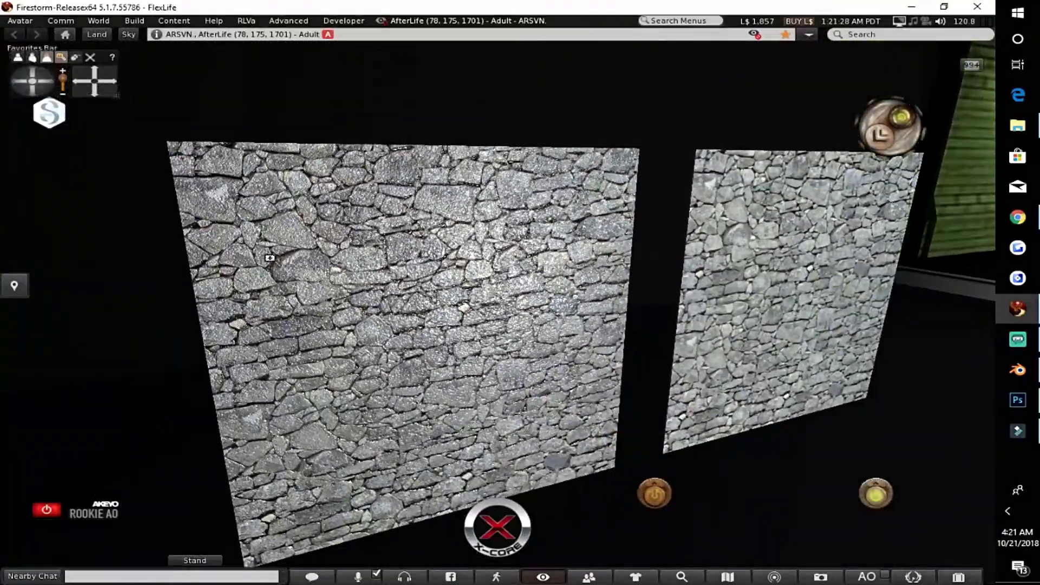